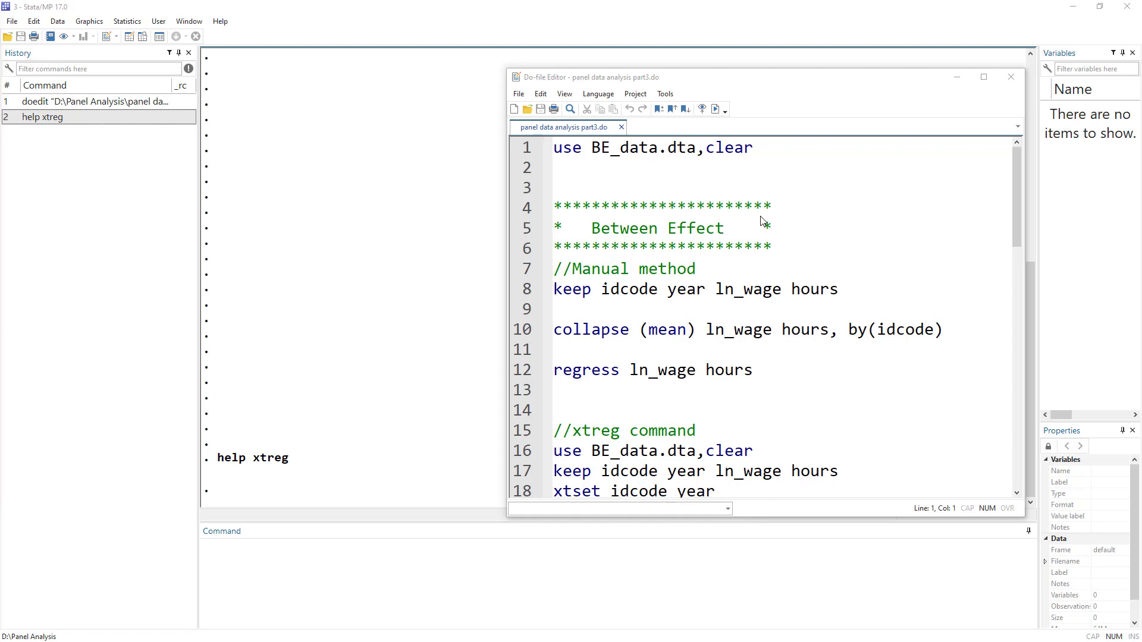
# Examine the do-file's Between Effect, First Difference Estimation and Within Estimation sections.
pyautogui.click(759, 247)
pyautogui.scroll(-8, 761, 262)
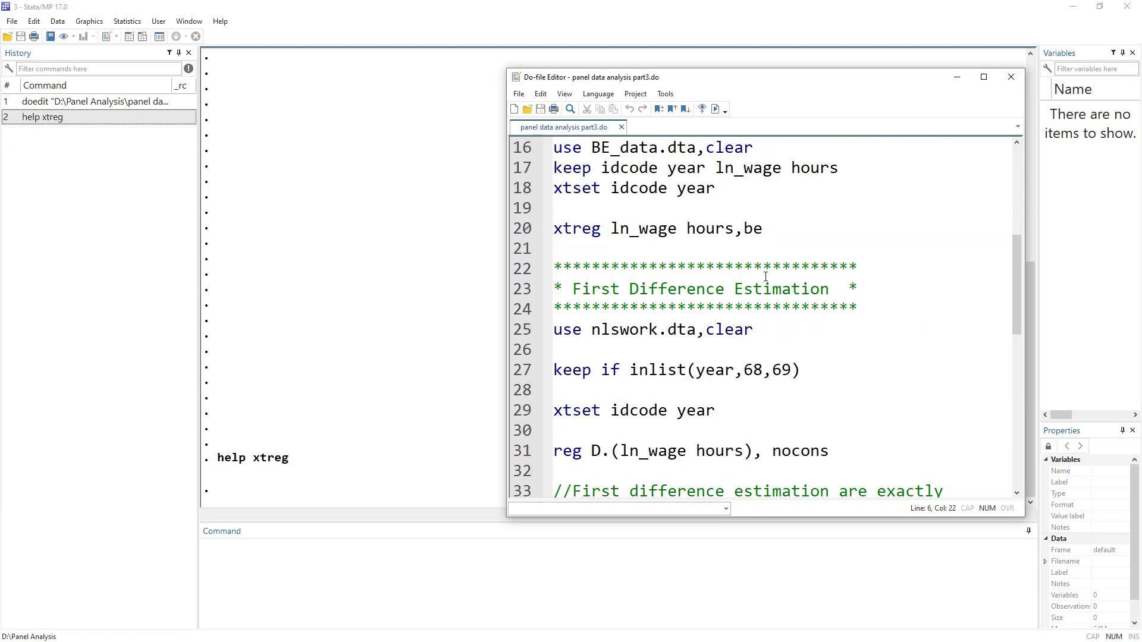
pyautogui.scroll(2, 738, 244)
pyautogui.scroll(-7, 715, 232)
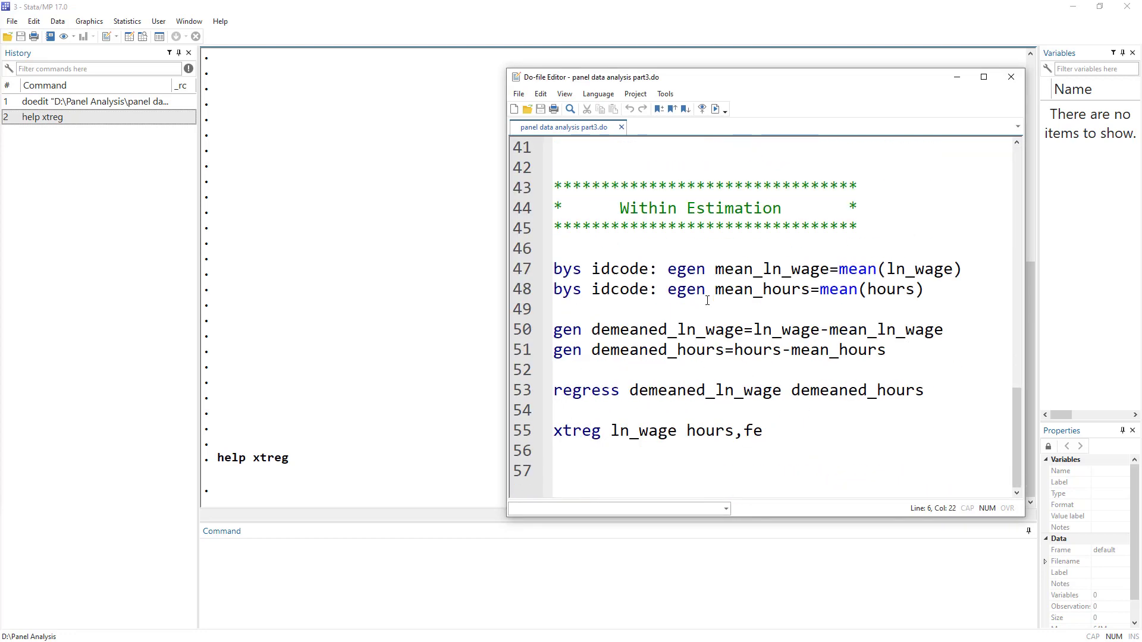
pyautogui.scroll(8, 711, 279)
pyautogui.scroll(6, 711, 293)
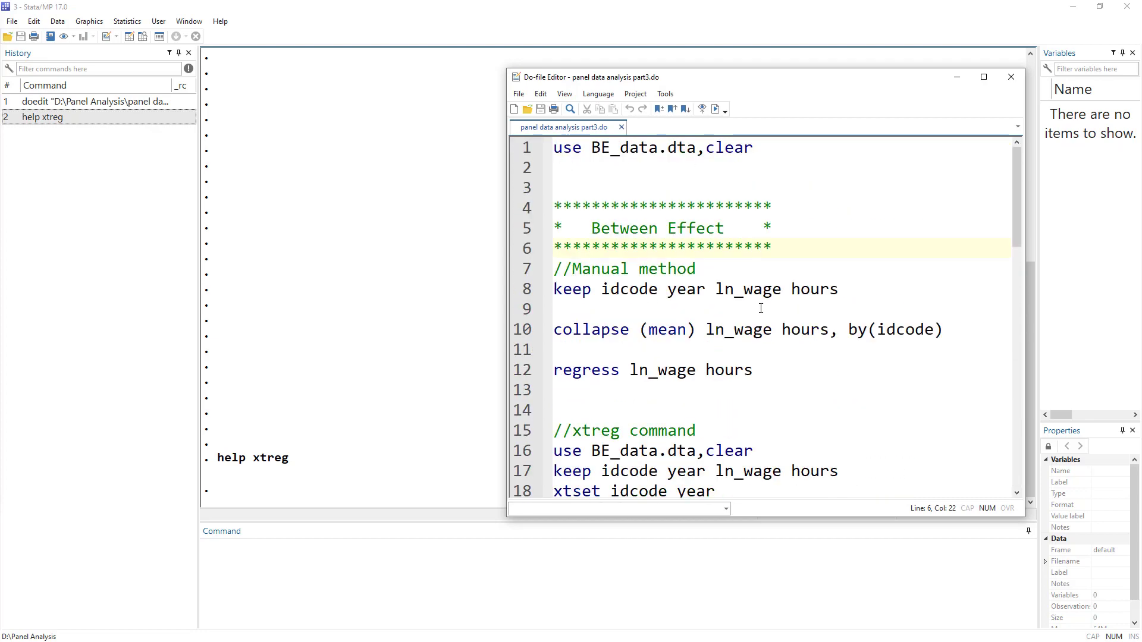
pyautogui.moveTo(772, 246); pyautogui.dragTo(553, 207)
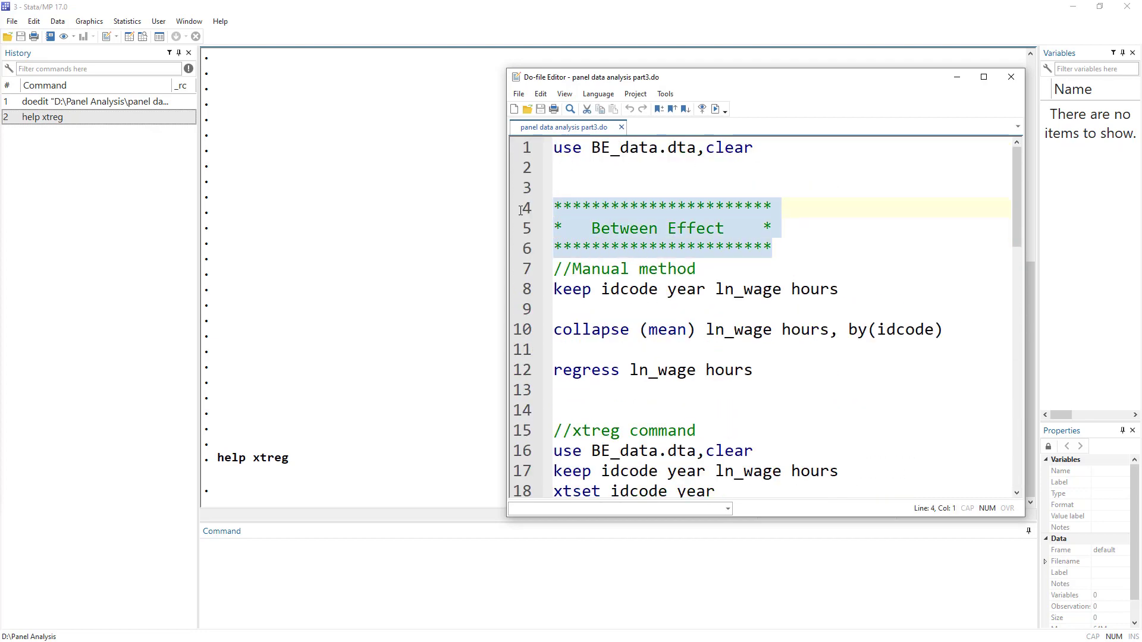
pyautogui.scroll(-8, 693, 353)
pyautogui.scroll(8, 719, 339)
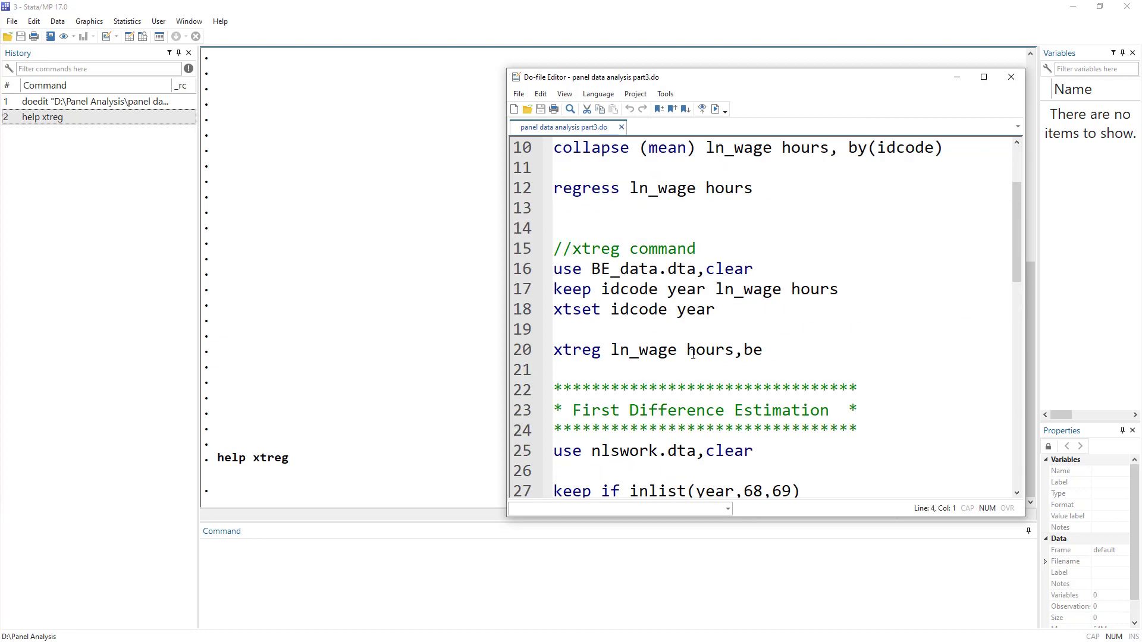
pyautogui.click(780, 250)
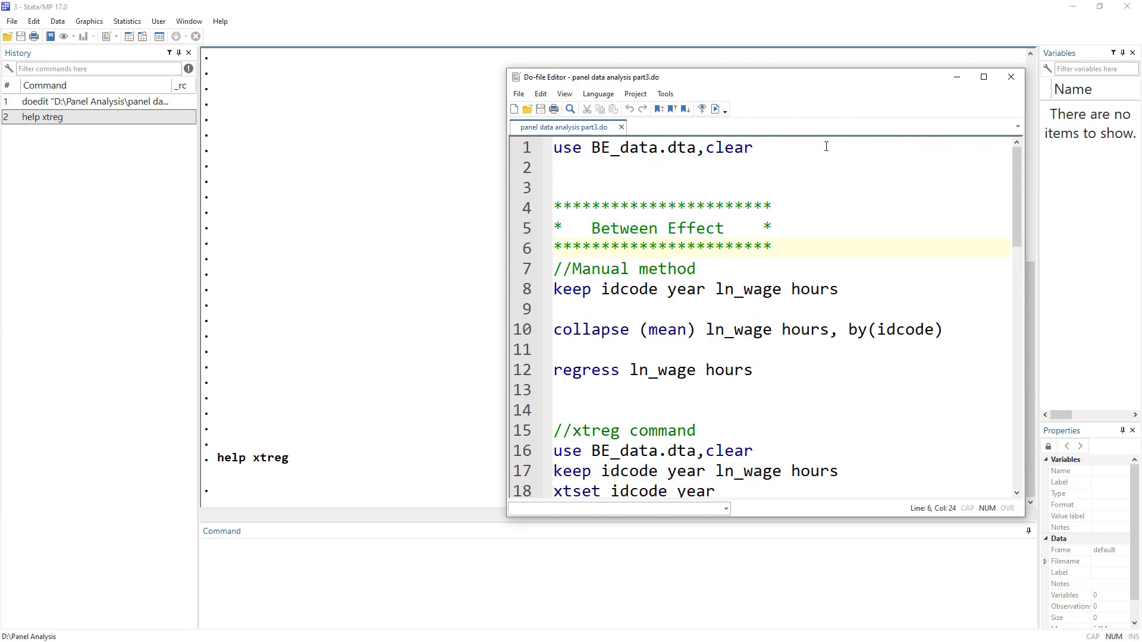
# Execute the line "use BE_data.dta,clear" from the do-file to load the dataset.
pyautogui.moveTo(516, 153); pyautogui.dragTo(740, 147)
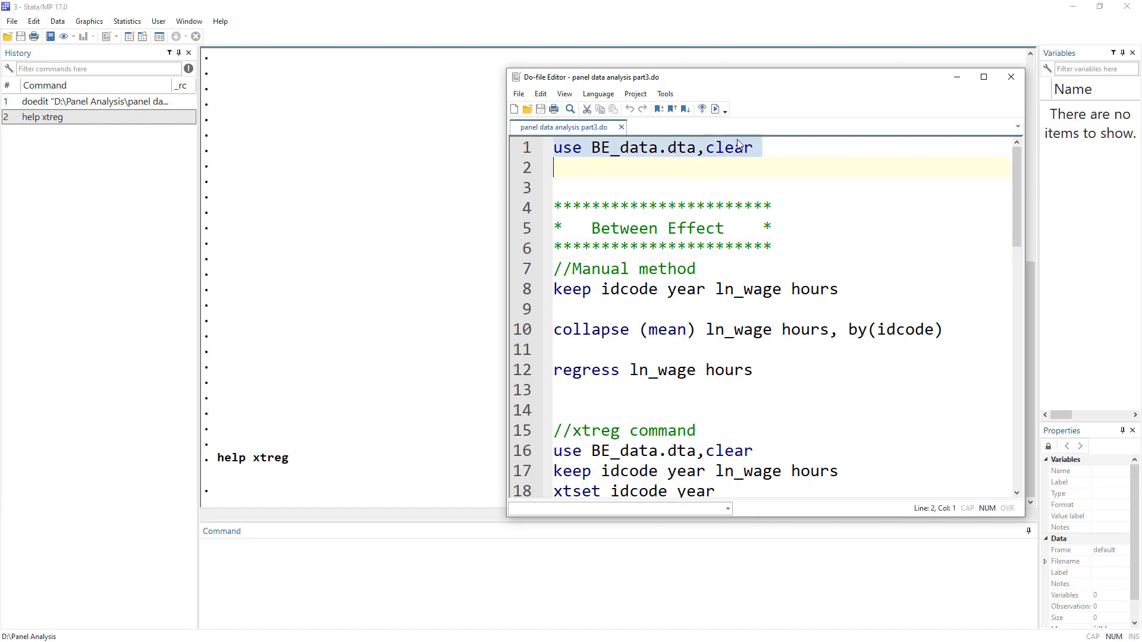
pyautogui.click(716, 109)
pyautogui.moveTo(767, 80); pyautogui.dragTo(695, 82)
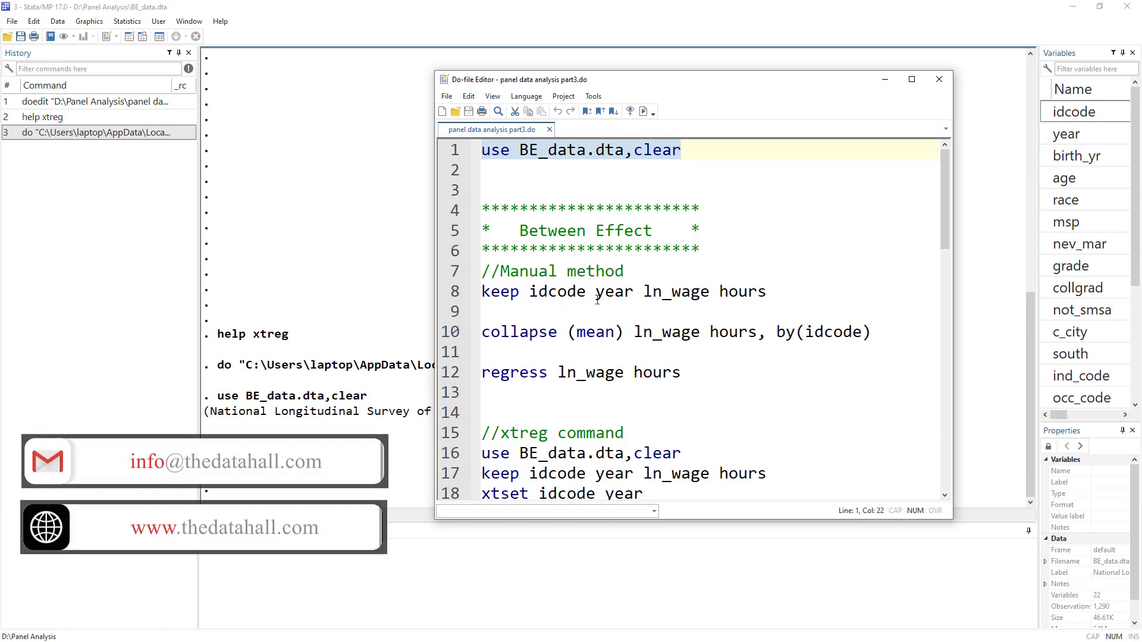
# Execute only the first "keep idcode year ln_wage hours" line under the Manual method comment.
pyautogui.moveTo(514, 232); pyautogui.dragTo(649, 236)
pyautogui.click(444, 290)
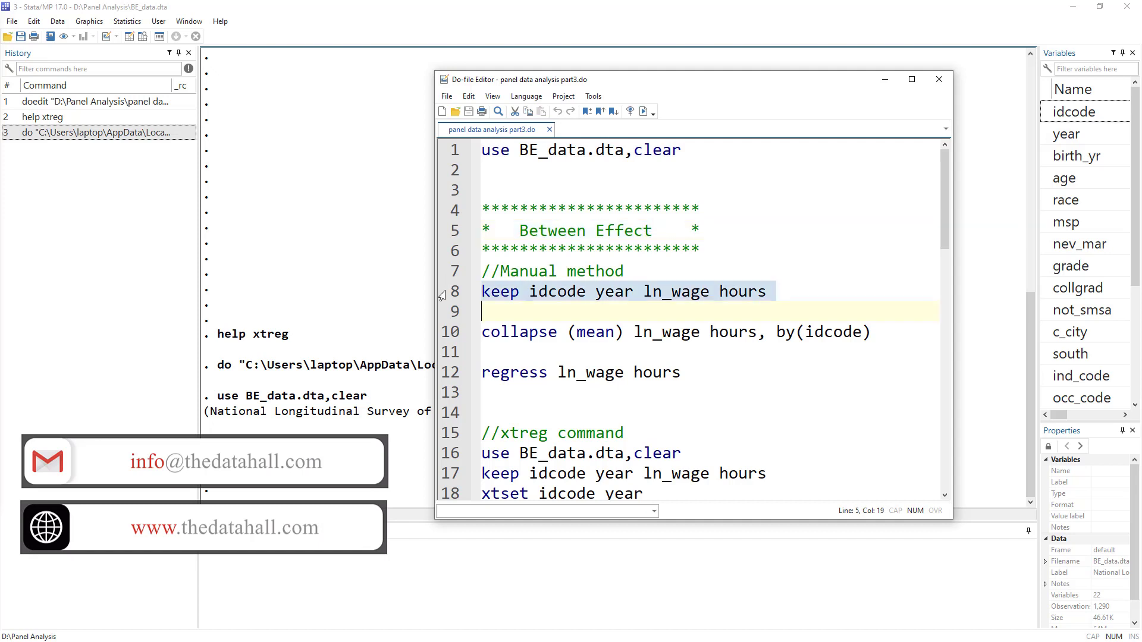
pyautogui.click(645, 113)
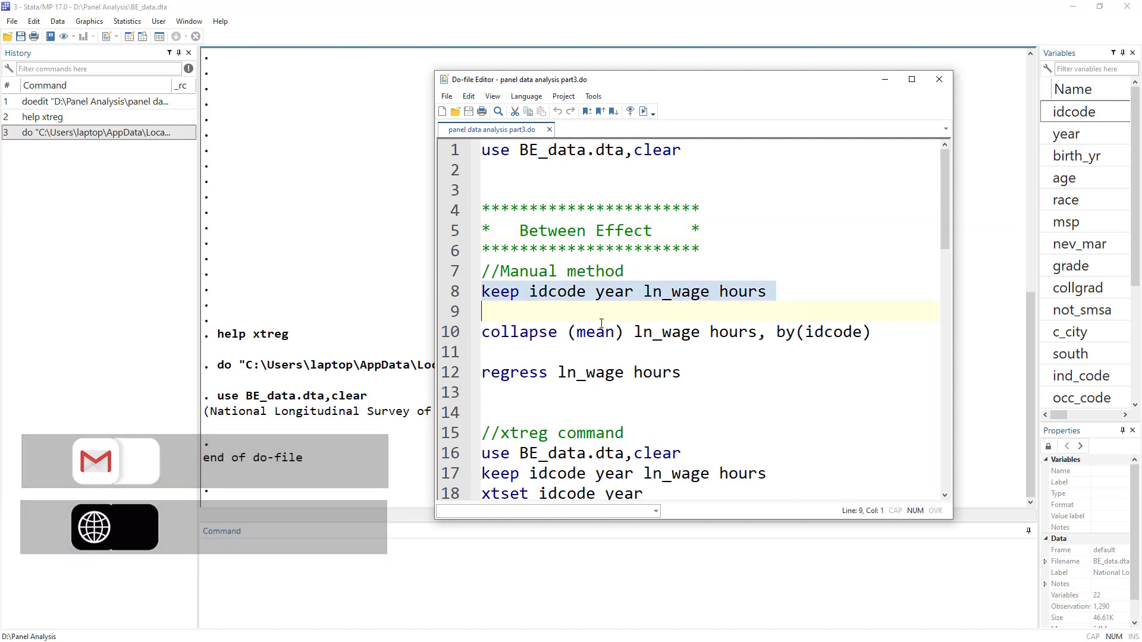
pyautogui.moveTo(502, 271); pyautogui.dragTo(627, 272)
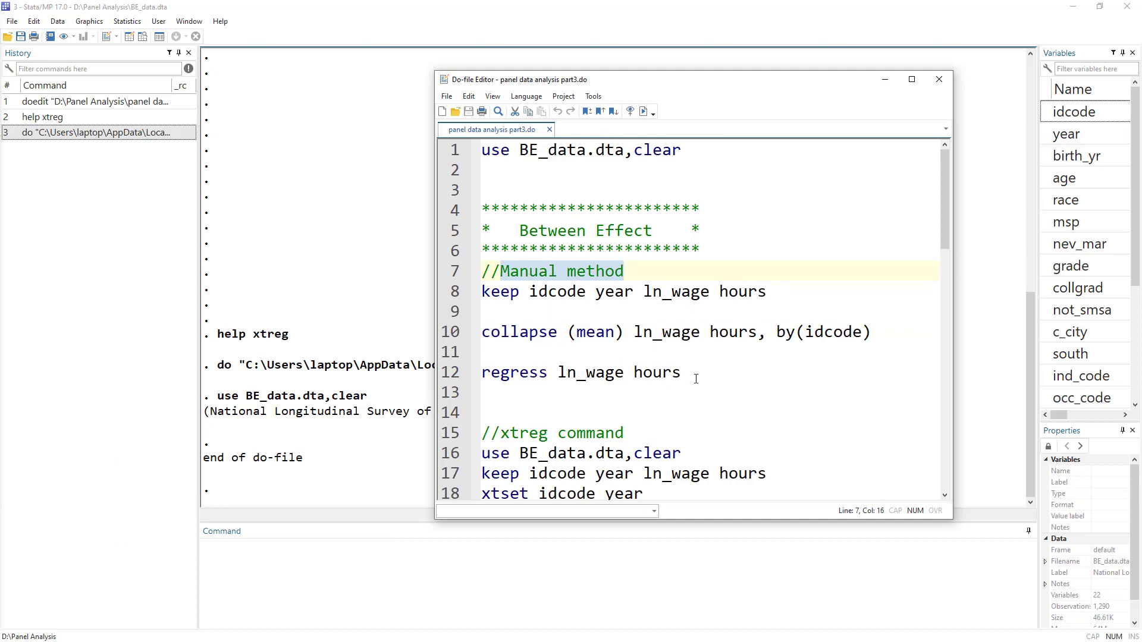
pyautogui.doubleClick(531, 375)
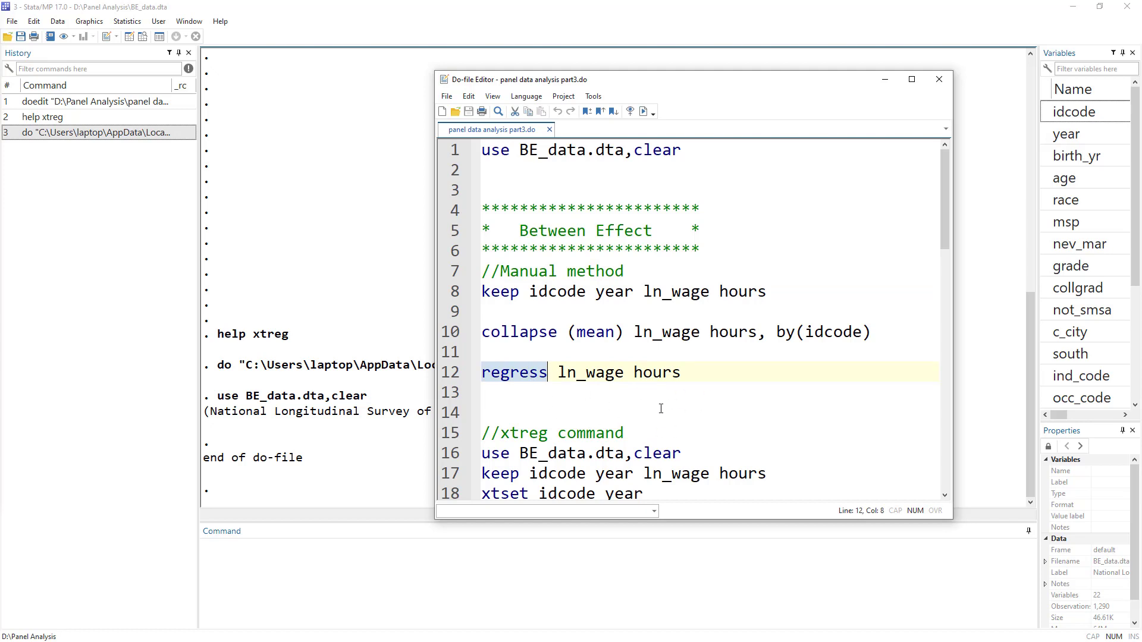
pyautogui.moveTo(690, 373); pyautogui.dragTo(470, 300)
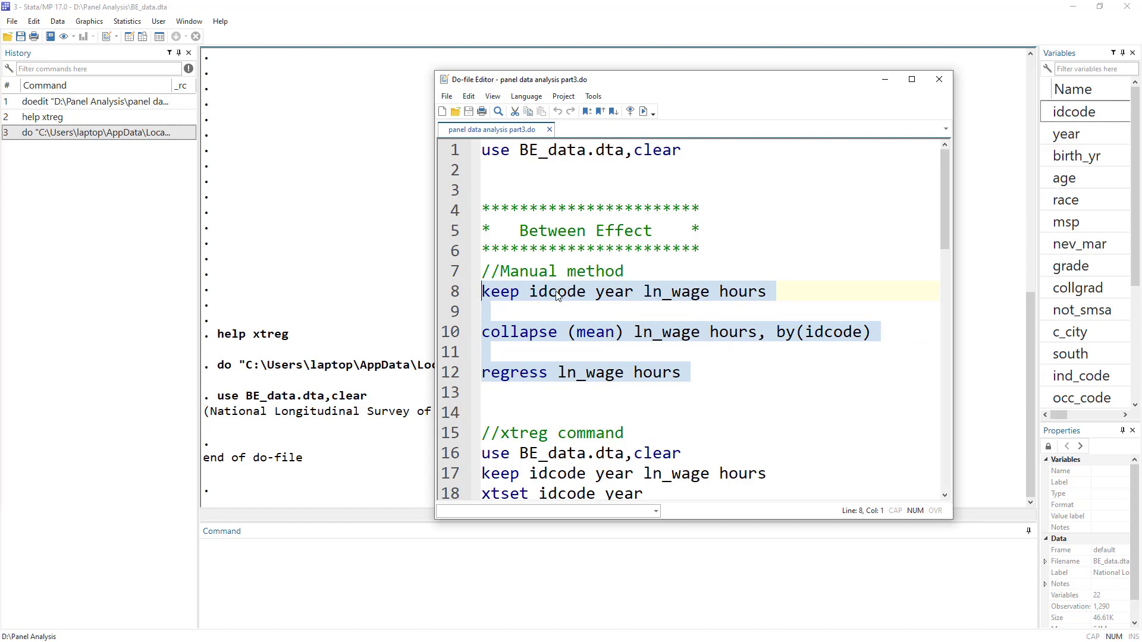
pyautogui.click(451, 298)
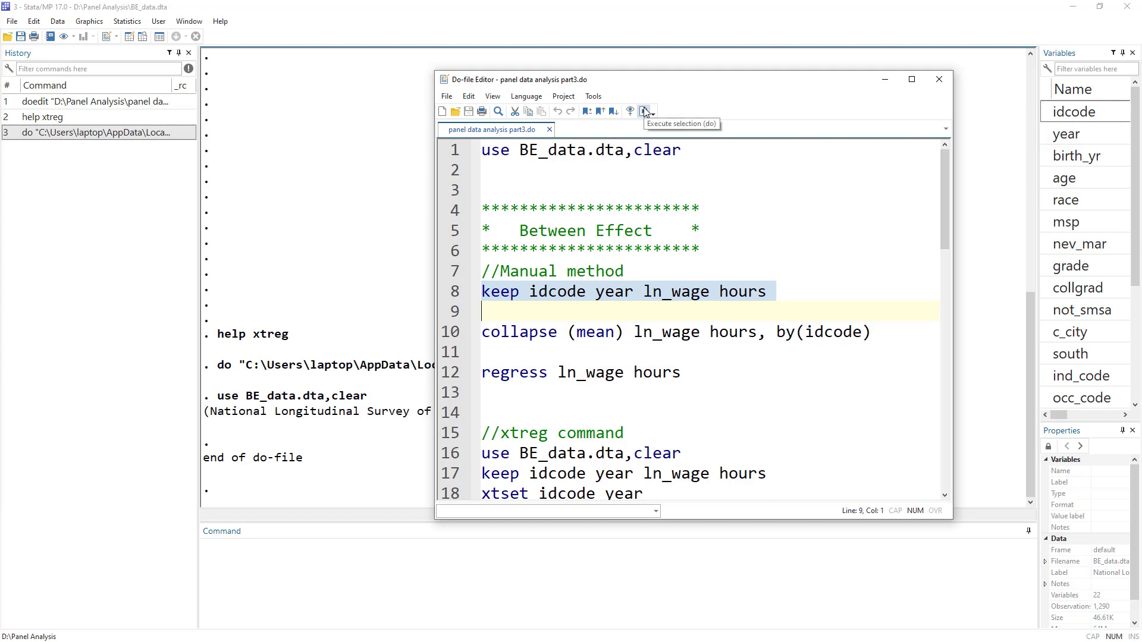
pyautogui.click(645, 112)
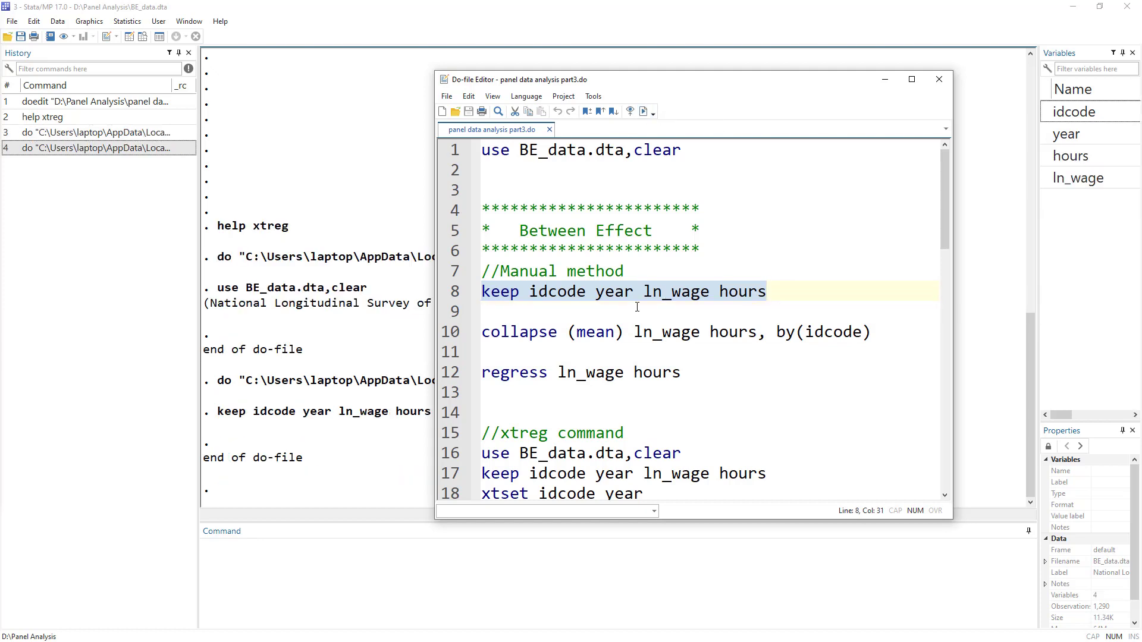
# Review the variables in the keep command and open the dataset in the Data Editor.
pyautogui.doubleClick(554, 292)
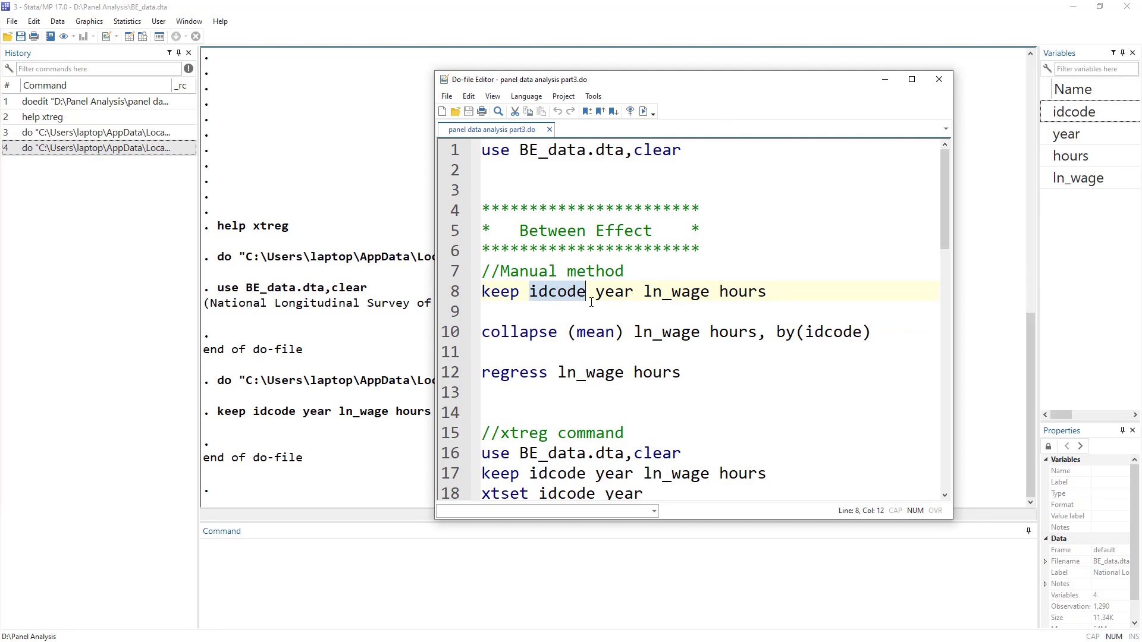
pyautogui.doubleClick(615, 291)
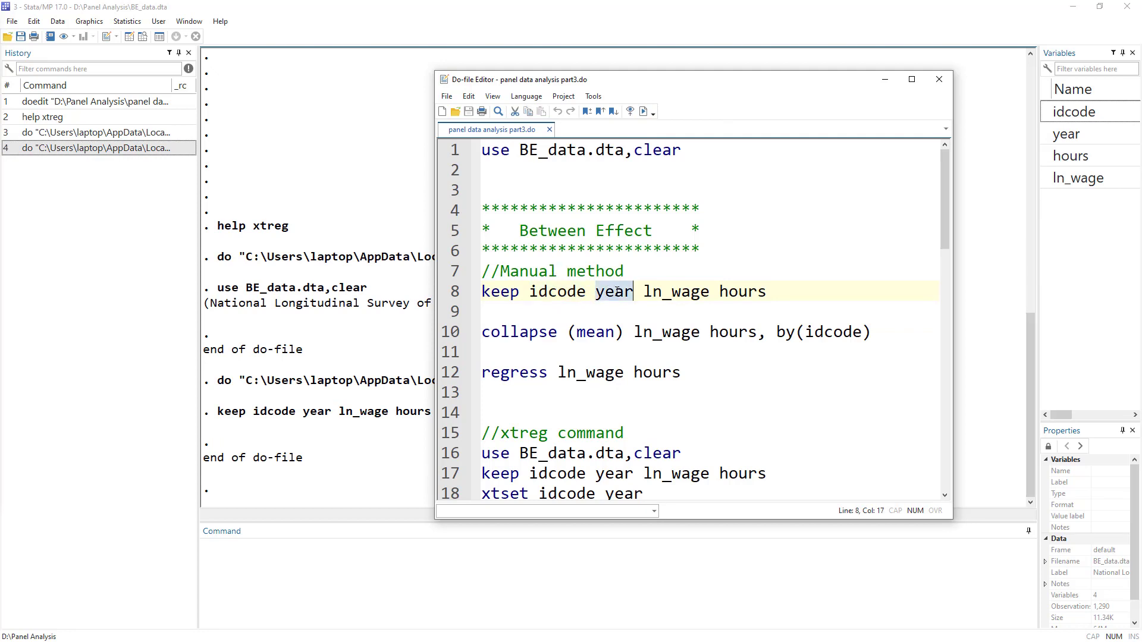
pyautogui.doubleClick(668, 292)
pyautogui.doubleClick(742, 291)
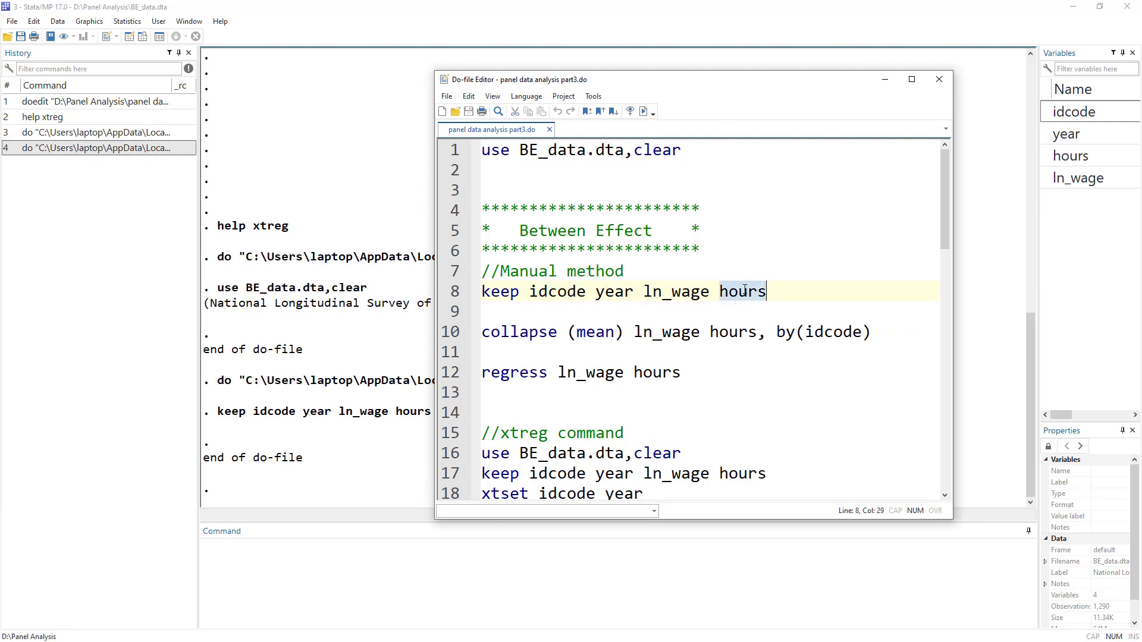
pyautogui.click(130, 41)
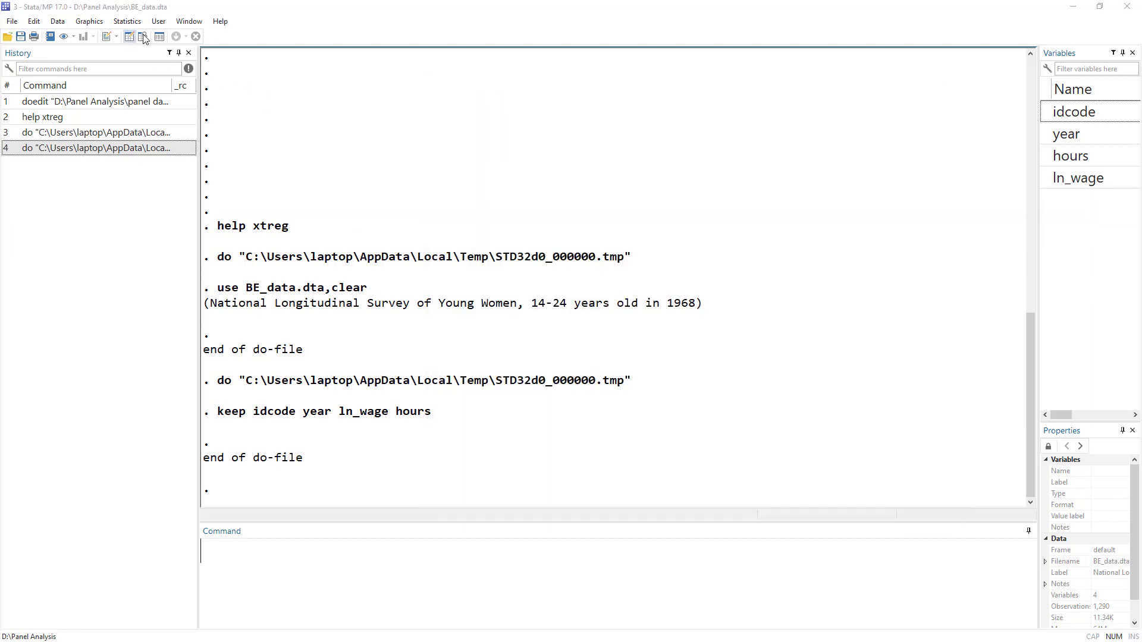
pyautogui.hotkey('ctrl', '8')
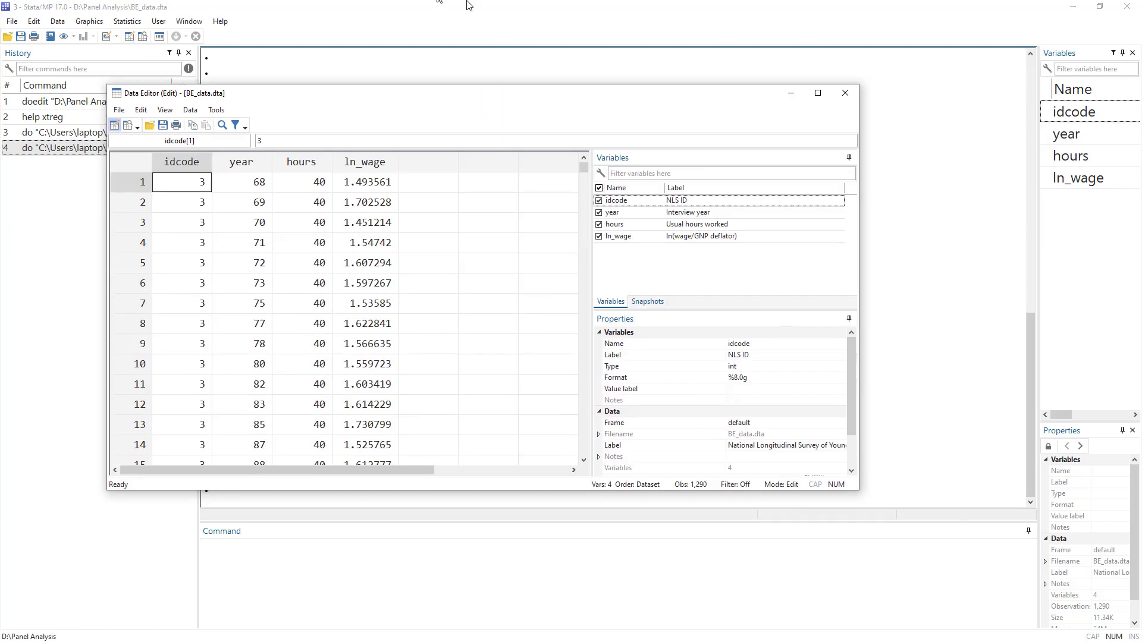
# Examine the observations of idcode 3 across its interview years, and put the data view away.
pyautogui.moveTo(92, 98); pyautogui.dragTo(271, 390)
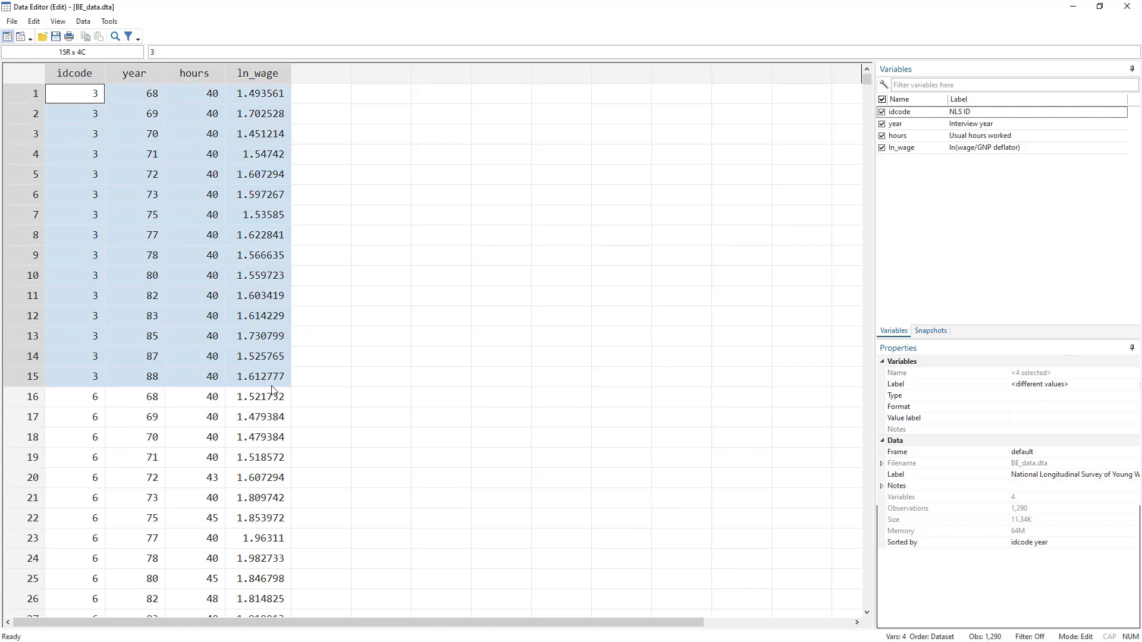
pyautogui.click(90, 379)
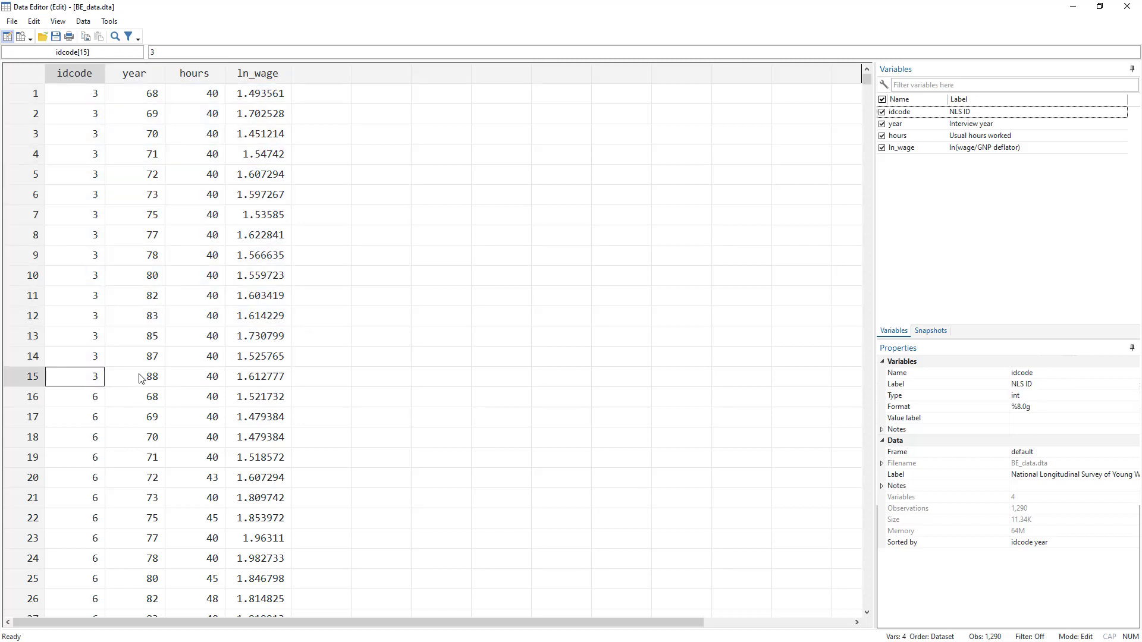
pyautogui.moveTo(141, 379); pyautogui.dragTo(148, 98)
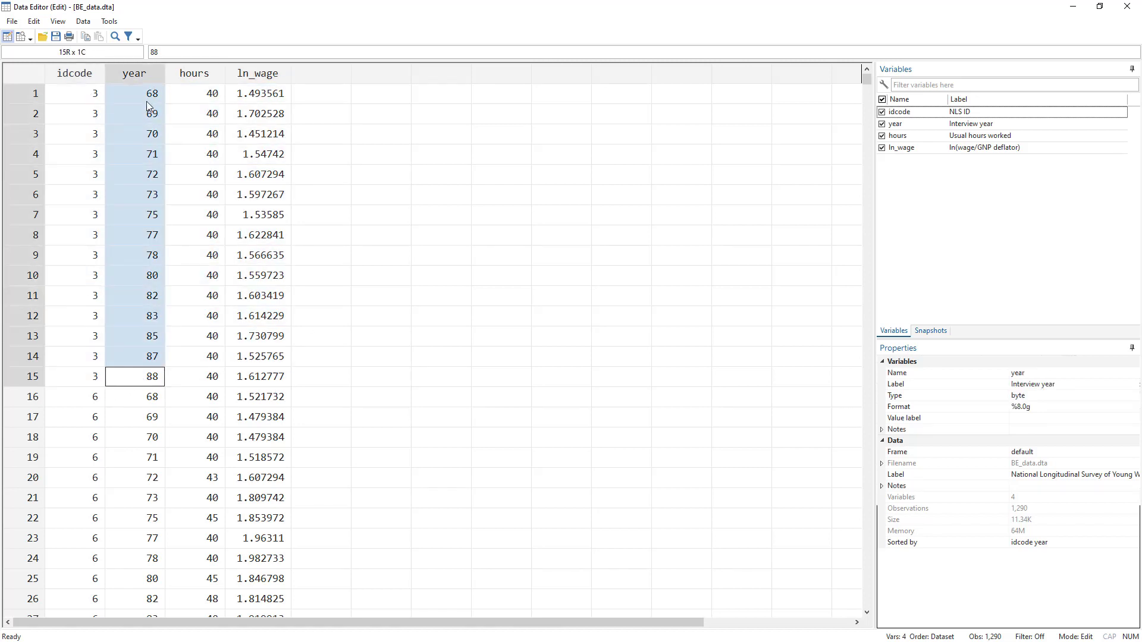
pyautogui.click(206, 99)
pyautogui.click(1083, 7)
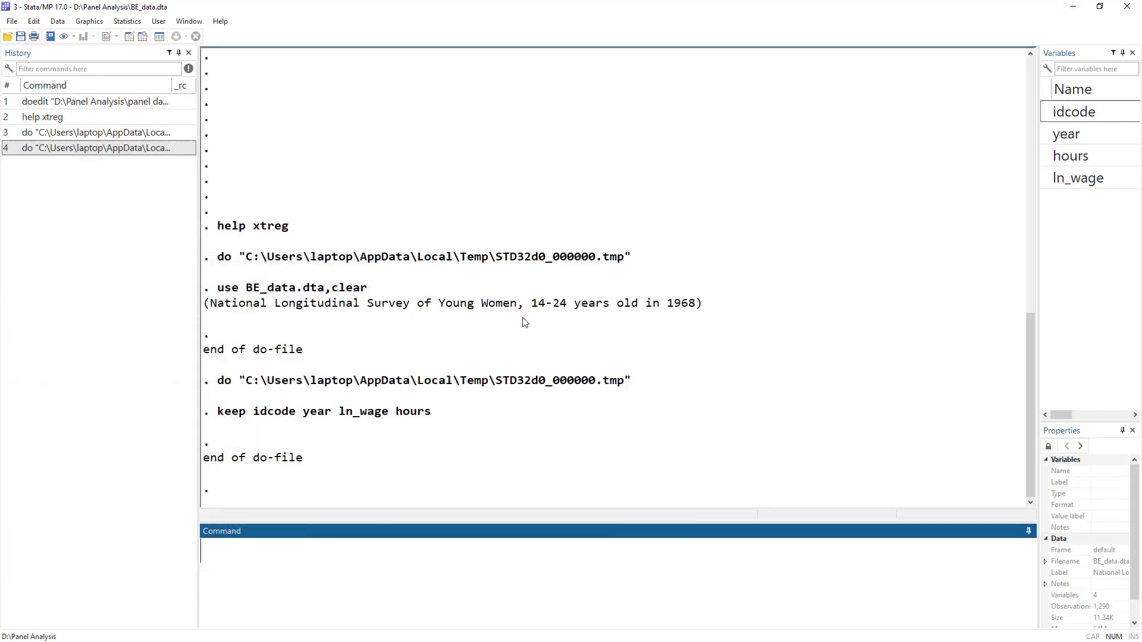
# Return to the do-file and examine the collapse command's averaged variables ln_wage and hours and its by(idcode) option.
pyautogui.hotkey('alt', 'Tab')
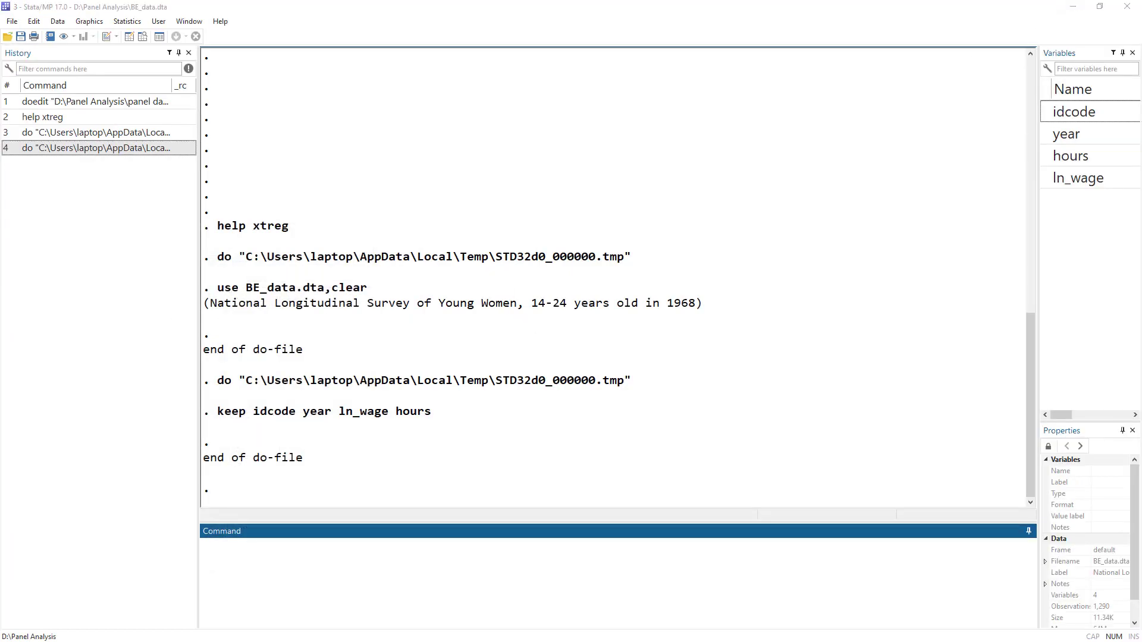
pyautogui.click(521, 318)
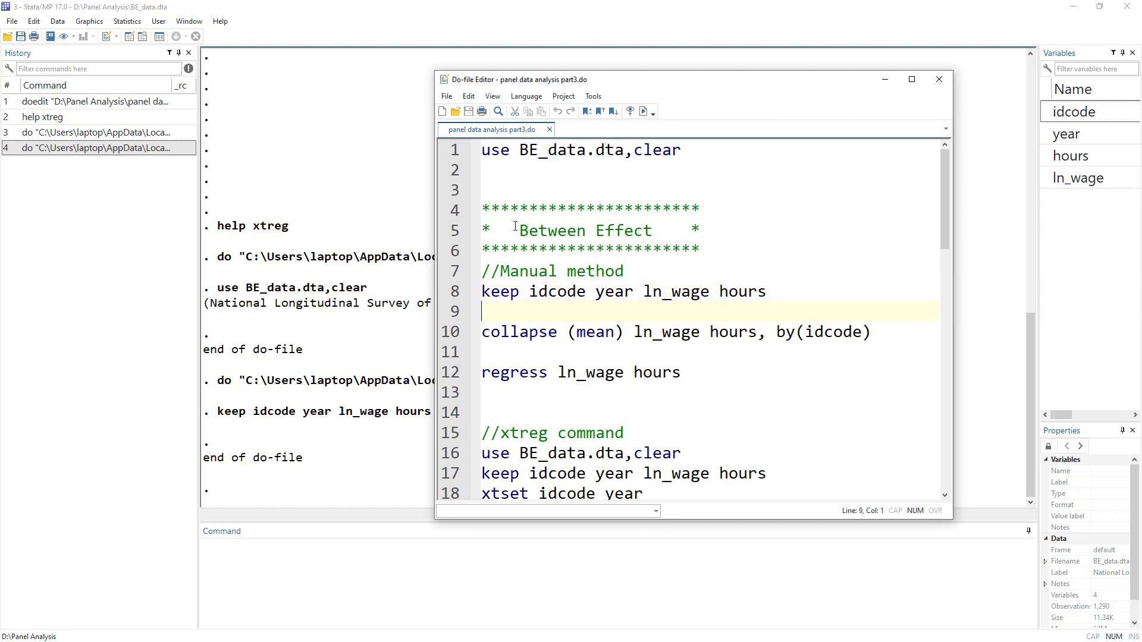
pyautogui.moveTo(515, 226); pyautogui.dragTo(652, 230)
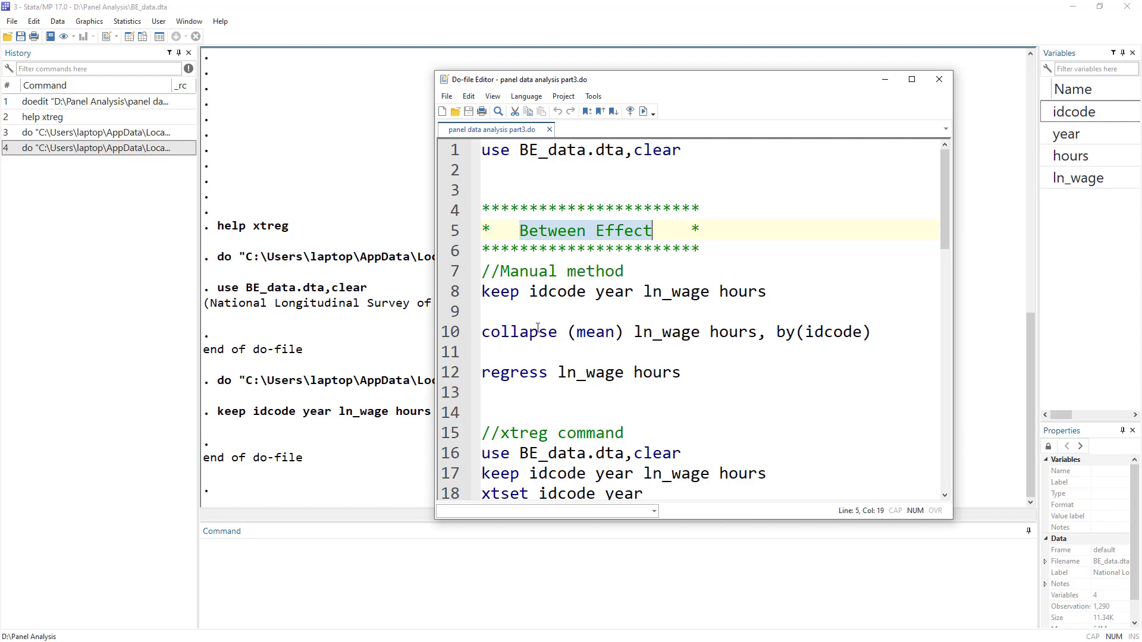
pyautogui.doubleClick(508, 334)
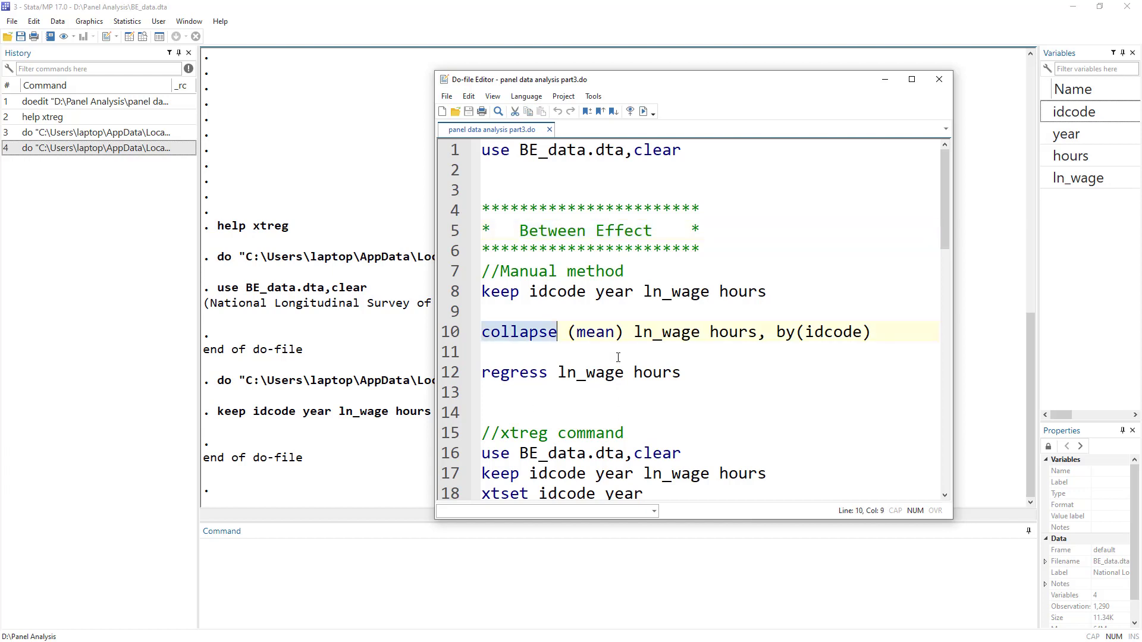
pyautogui.moveTo(570, 331); pyautogui.dragTo(757, 323)
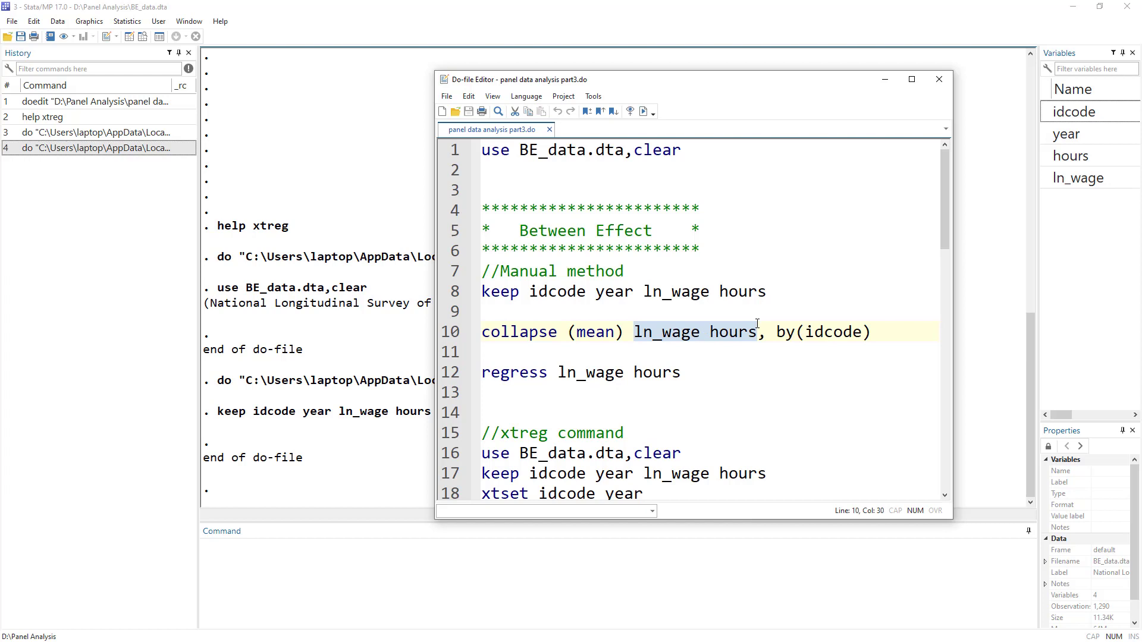
pyautogui.doubleClick(515, 333)
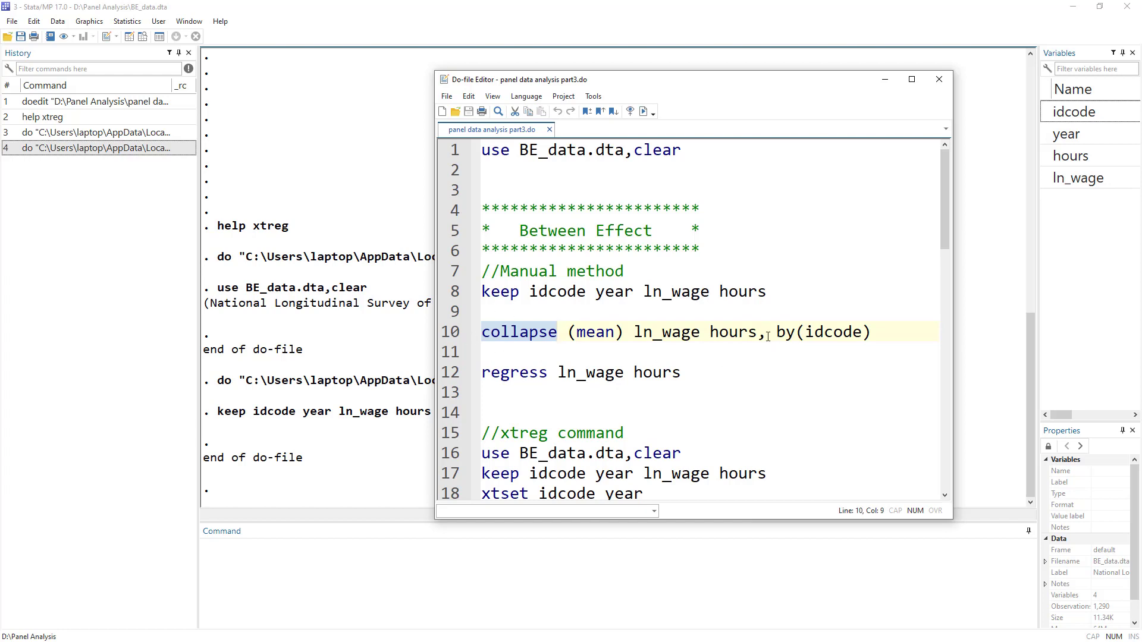
pyautogui.moveTo(778, 334); pyautogui.dragTo(886, 332)
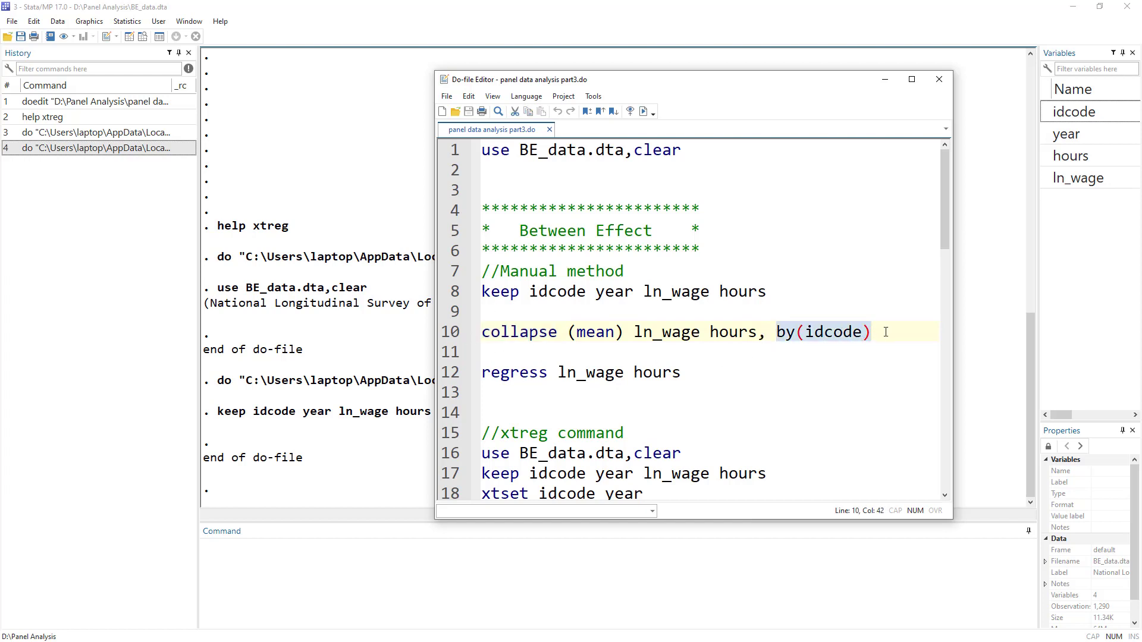
# Compare the observation blocks of idcode 3 and idcode 6 in the Data Editor, and return to the do-file.
pyautogui.hotkey('ctrl', '8')
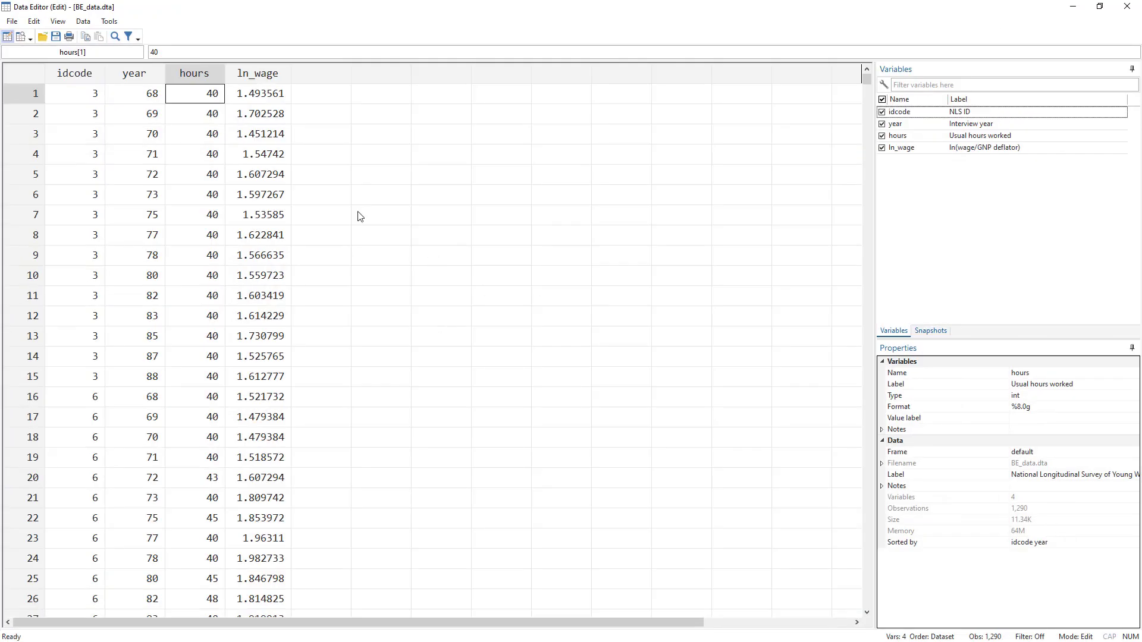
pyautogui.moveTo(102, 95); pyautogui.dragTo(282, 388)
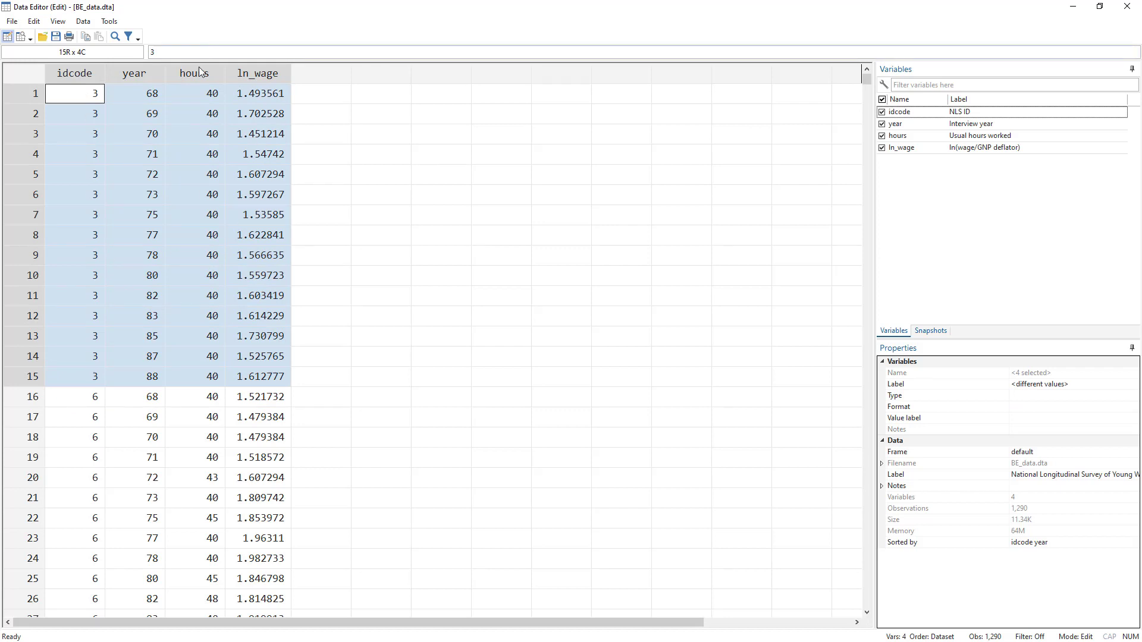
pyautogui.moveTo(76, 401); pyautogui.dragTo(283, 562)
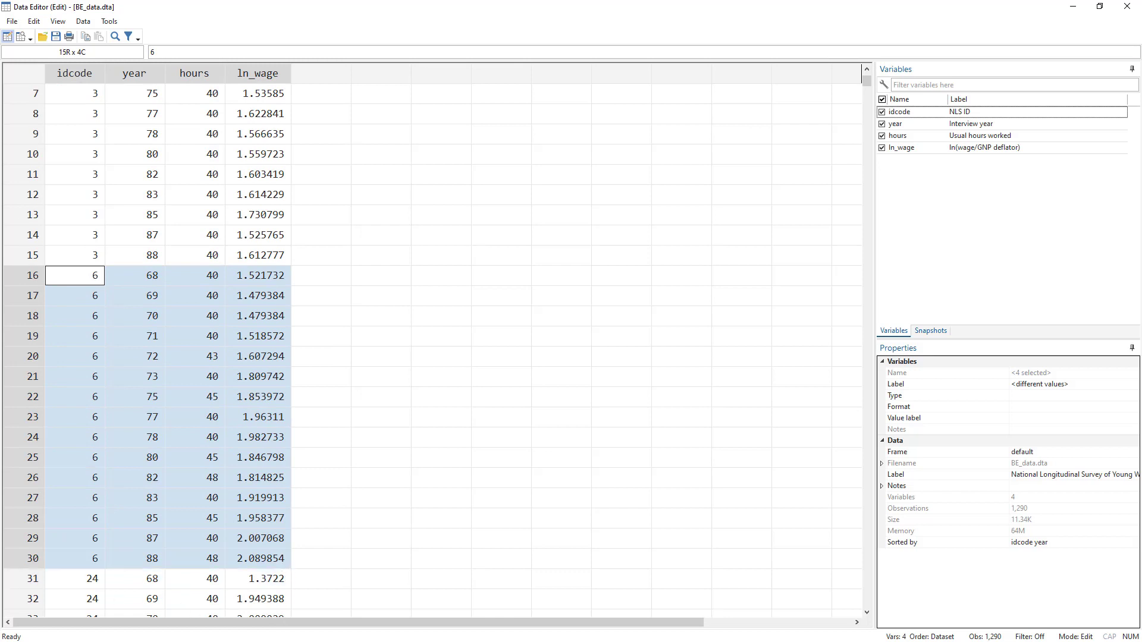
pyautogui.hotkey('alt', 'Tab')
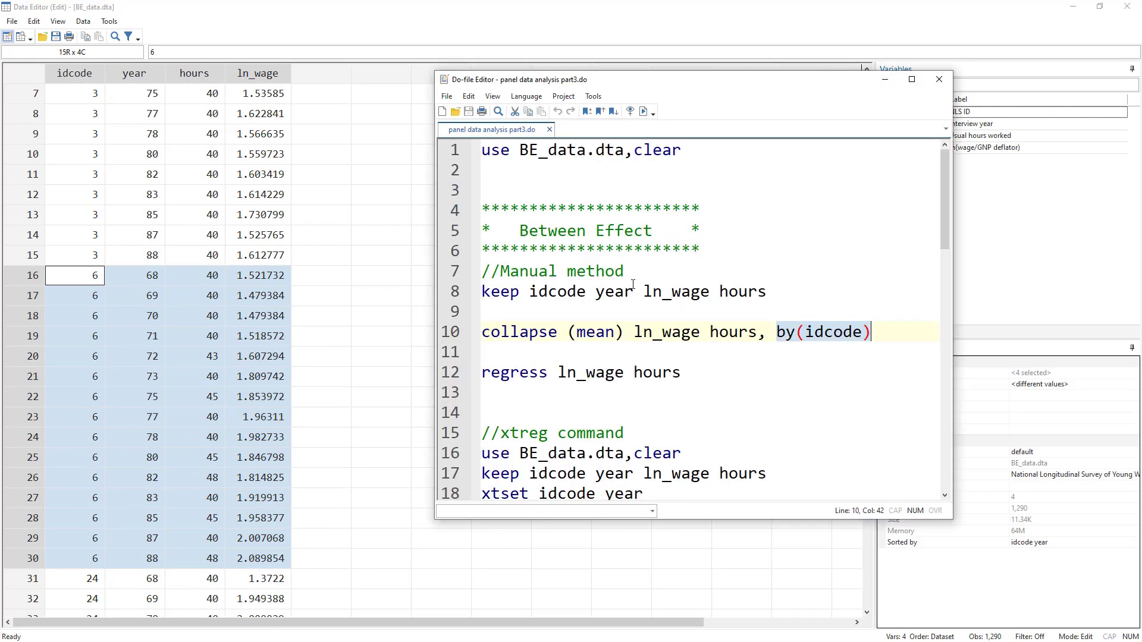
# Run the collapse command that averages ln_wage and hours by idcode, and view the collapsed data from the first row.
pyautogui.click(459, 333)
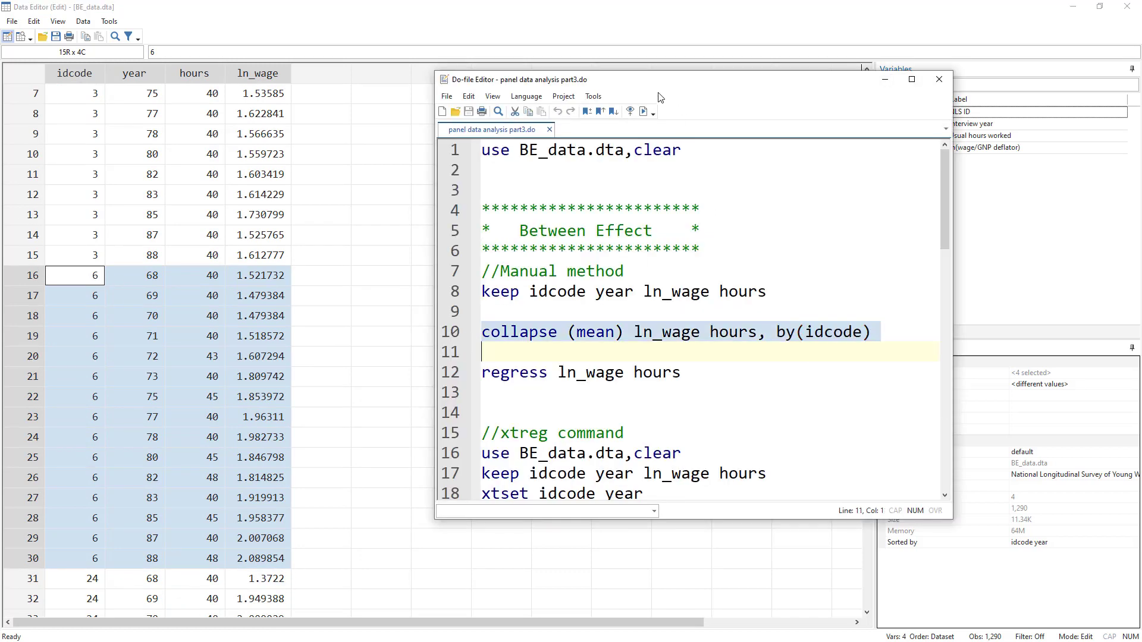
pyautogui.click(644, 112)
pyautogui.click(215, 153)
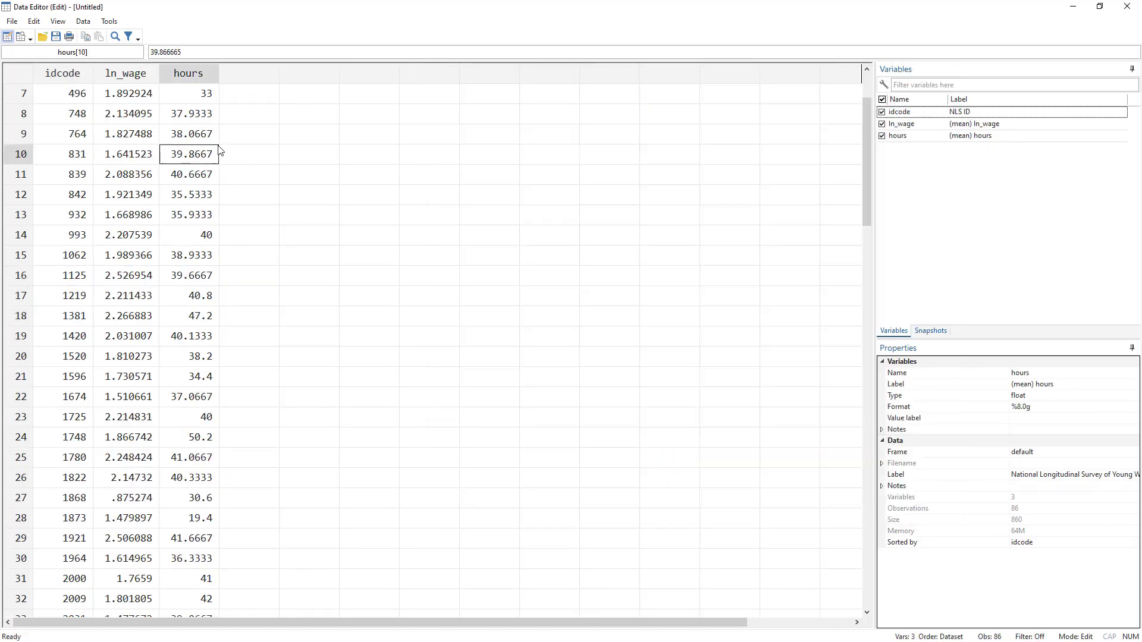
pyautogui.scroll(2, 215, 153)
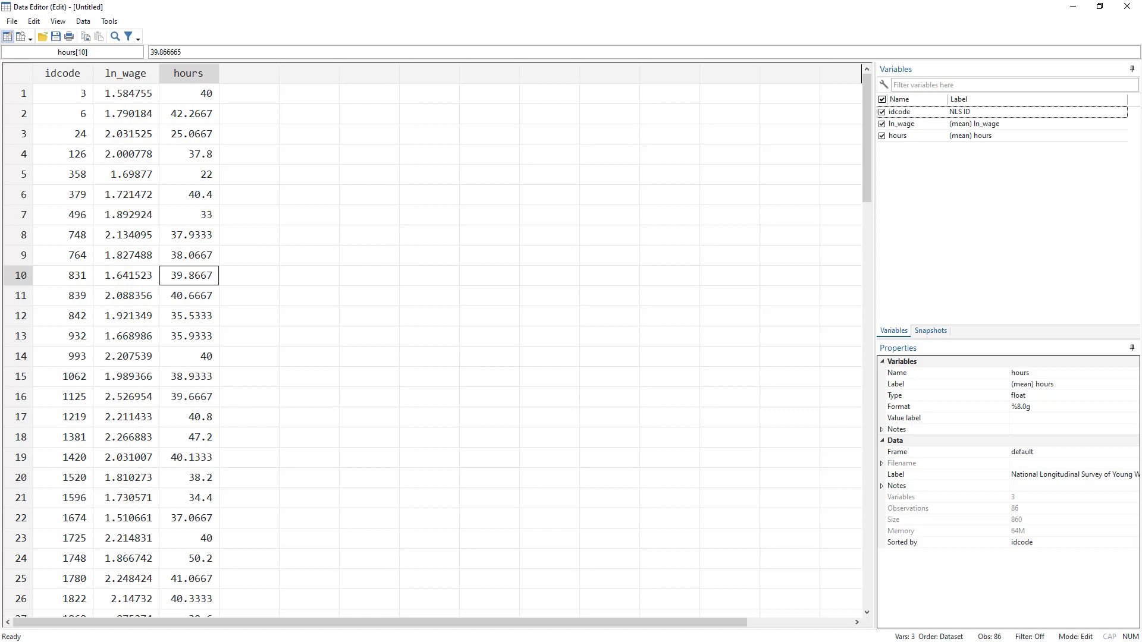
pyautogui.hotkey('alt', 'Tab')
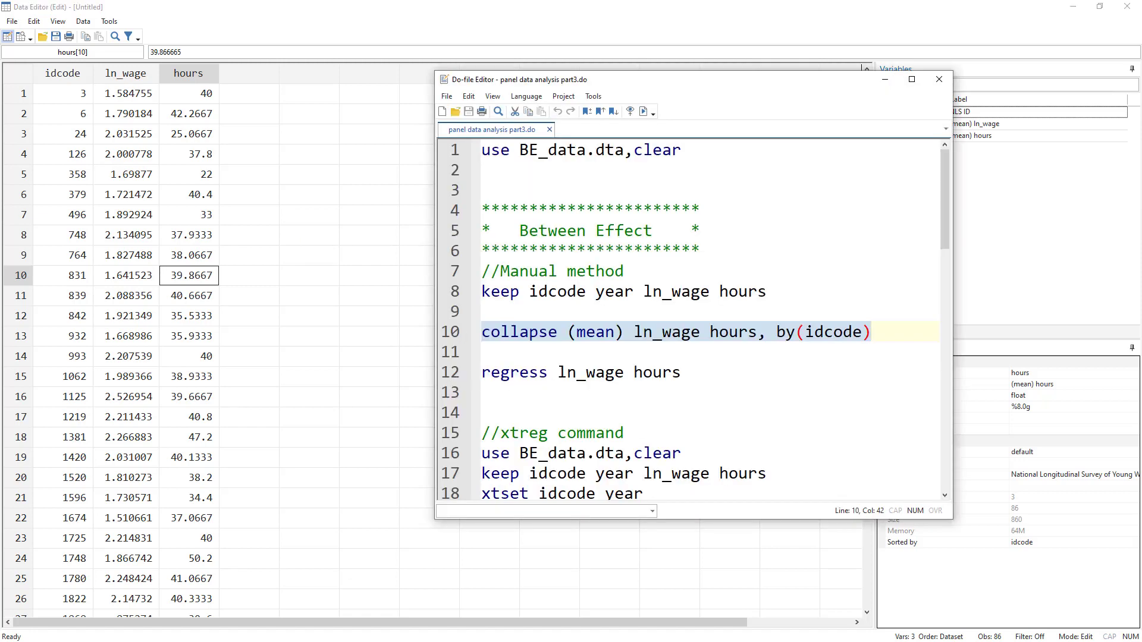
# Run the manual-method regression of ln_wage on hours and move the do-file window aside to uncover its output.
pyautogui.hotkey('alt', 'Tab')
pyautogui.hotkey('alt', 'Tab')
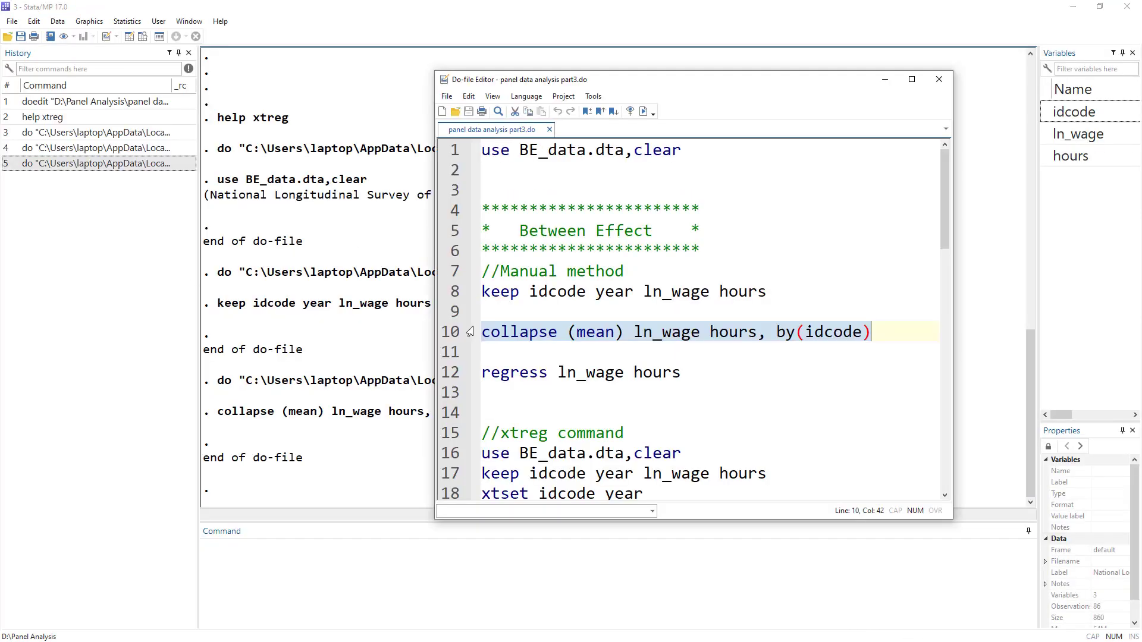
pyautogui.click(461, 378)
pyautogui.doubleClick(590, 372)
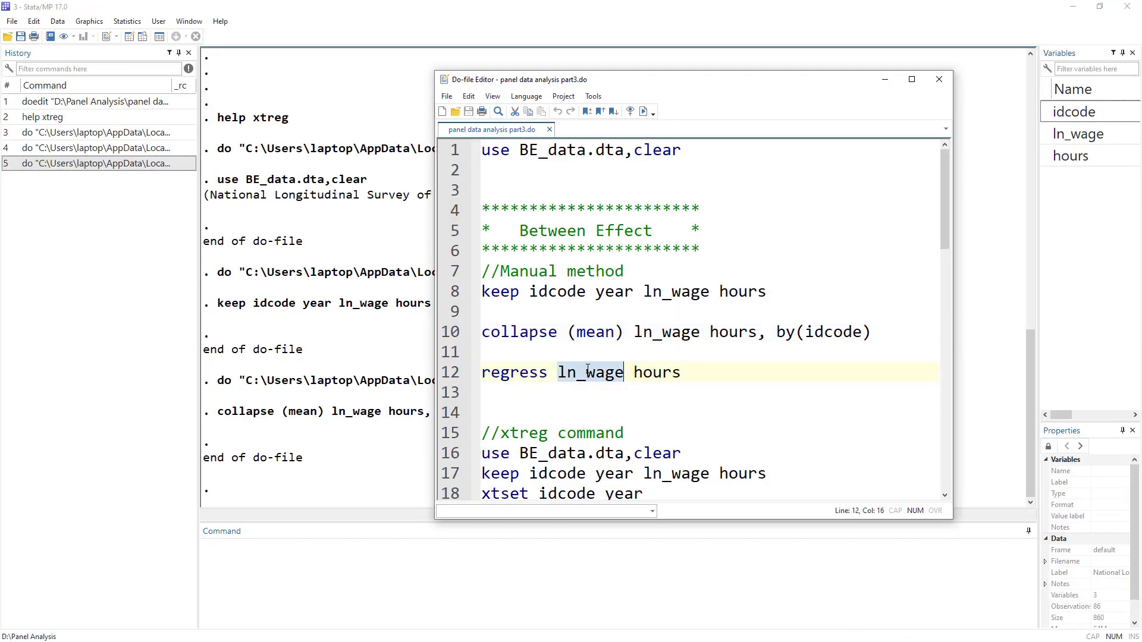
pyautogui.doubleClick(642, 373)
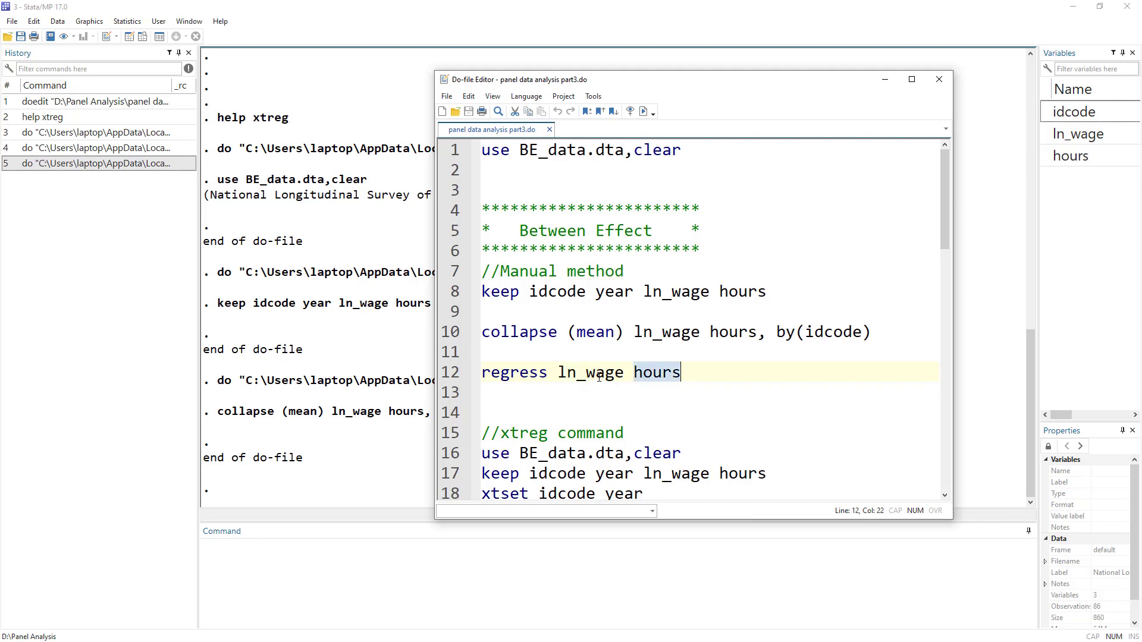
pyautogui.click(459, 380)
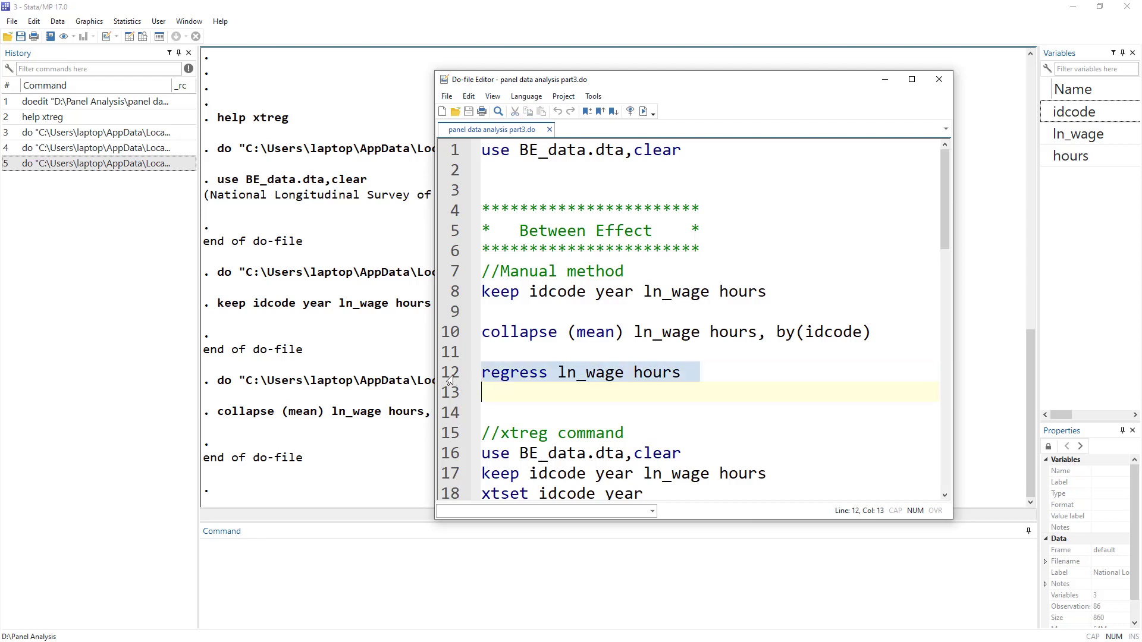
pyautogui.click(645, 112)
pyautogui.moveTo(608, 83); pyautogui.dragTo(756, 49)
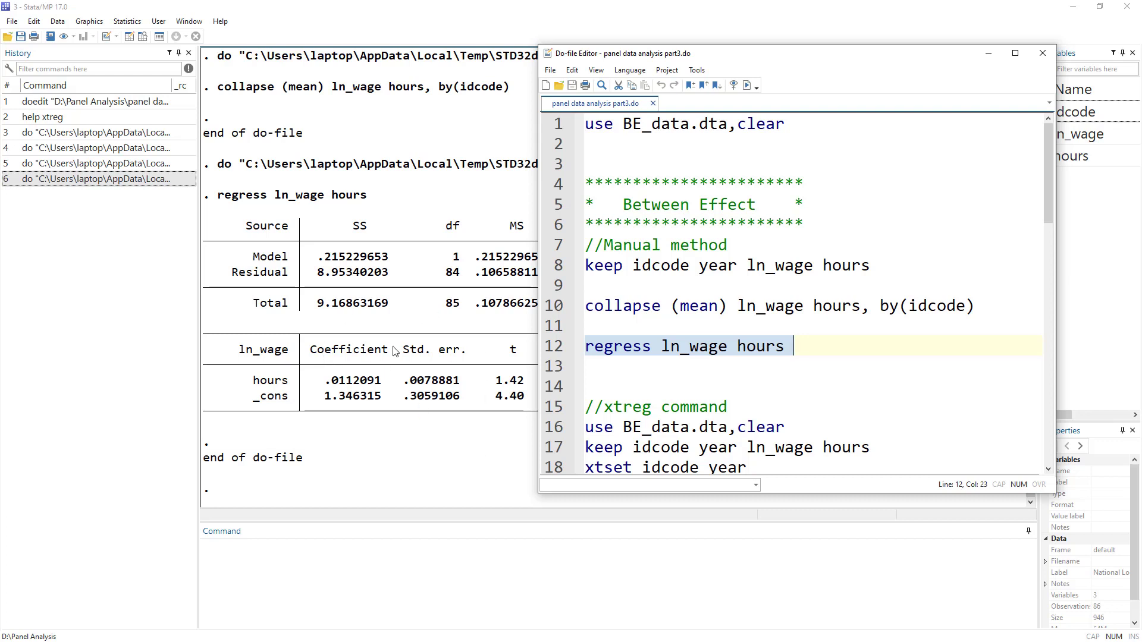
# Reload BE_data.dta with the clear option and keep only idcode, year, ln_wage and hours, using the do-file's xtreg section.
pyautogui.click(732, 266)
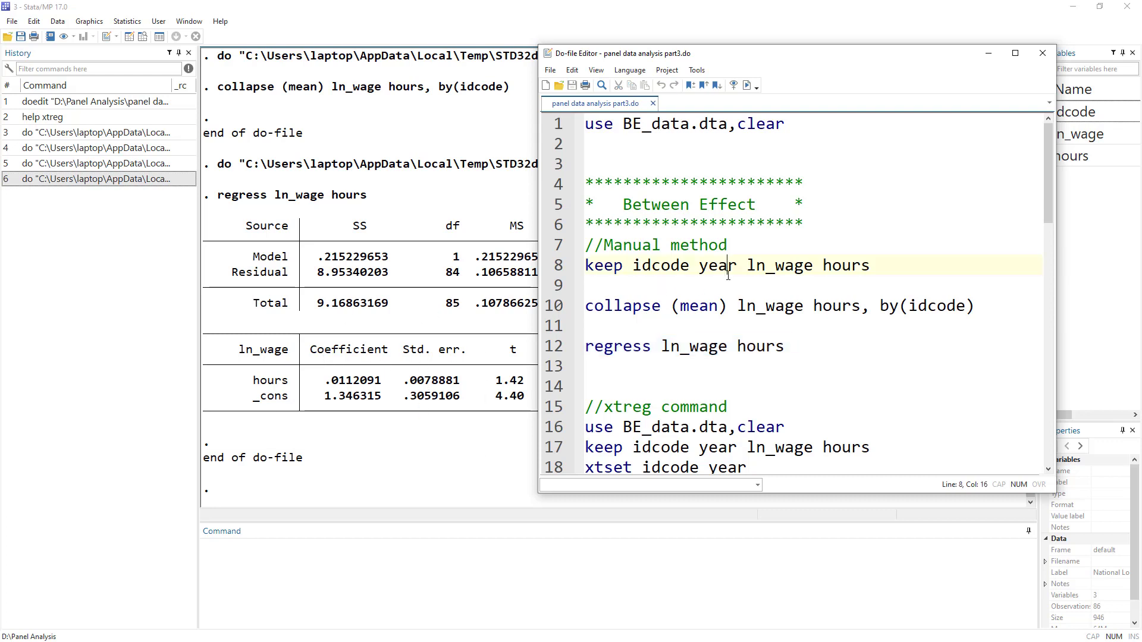
pyautogui.moveTo(794, 346); pyautogui.dragTo(585, 265)
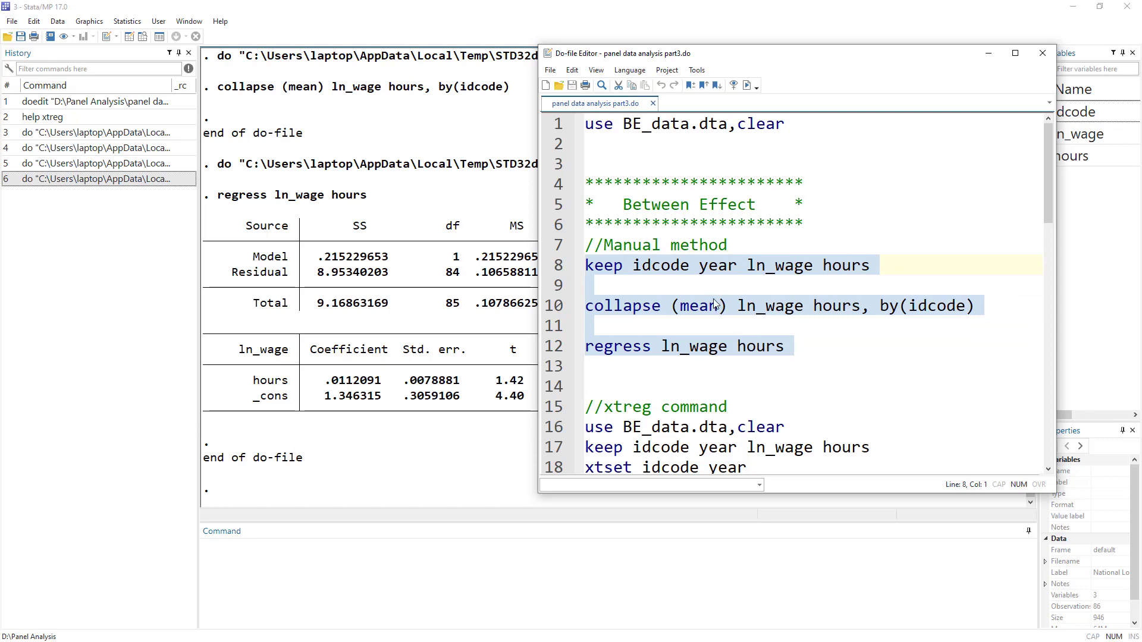
pyautogui.scroll(-2, 717, 306)
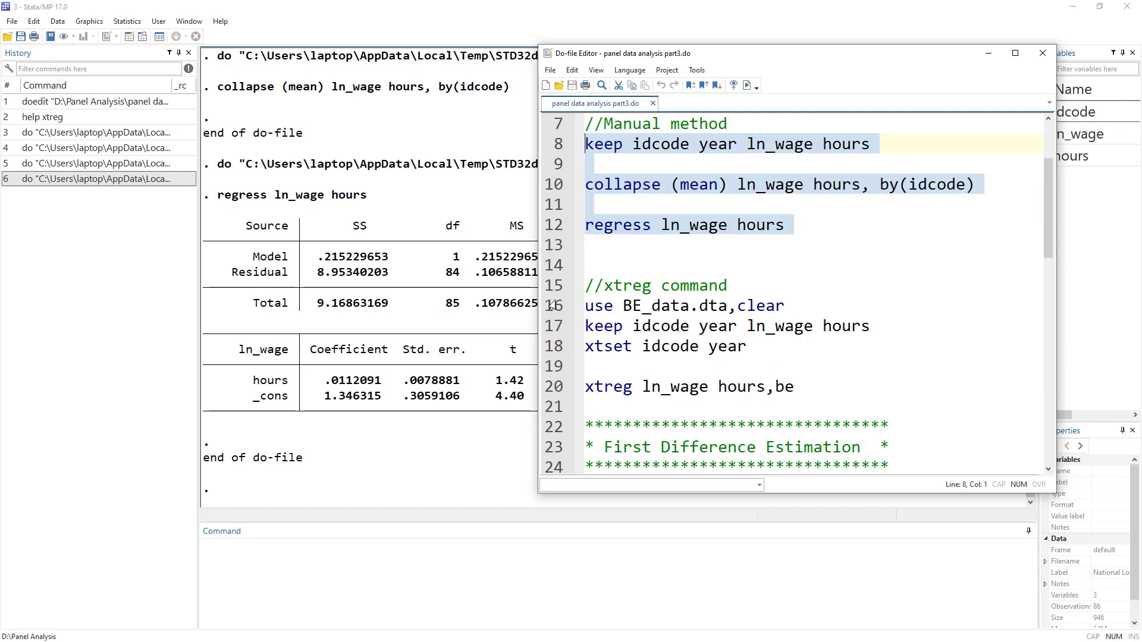
pyautogui.click(553, 306)
pyautogui.click(596, 182)
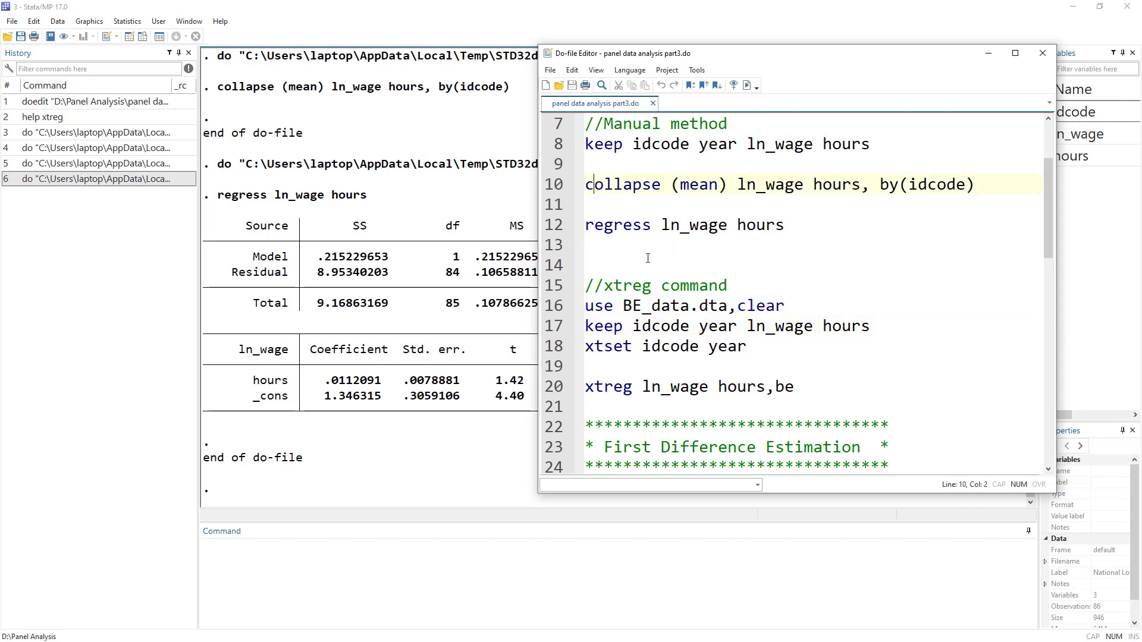
pyautogui.click(553, 305)
pyautogui.click(747, 86)
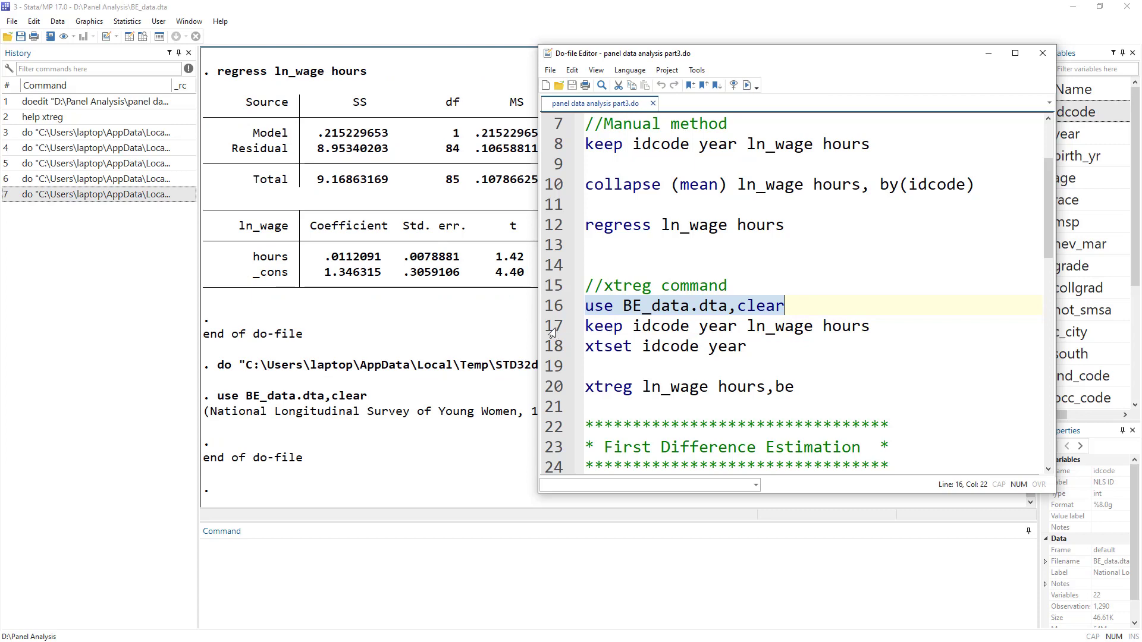
pyautogui.click(553, 328)
pyautogui.click(748, 86)
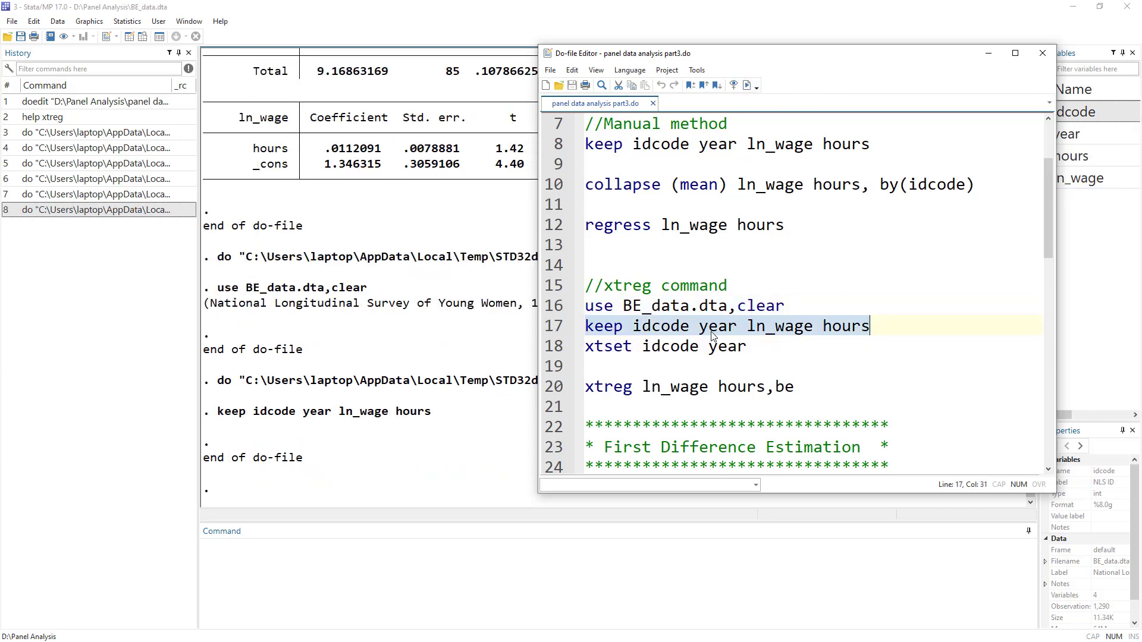
# Declare the data as a panel with xtset, using idcode as the panel variable and year as the time variable.
pyautogui.doubleClick(610, 388)
pyautogui.click(553, 349)
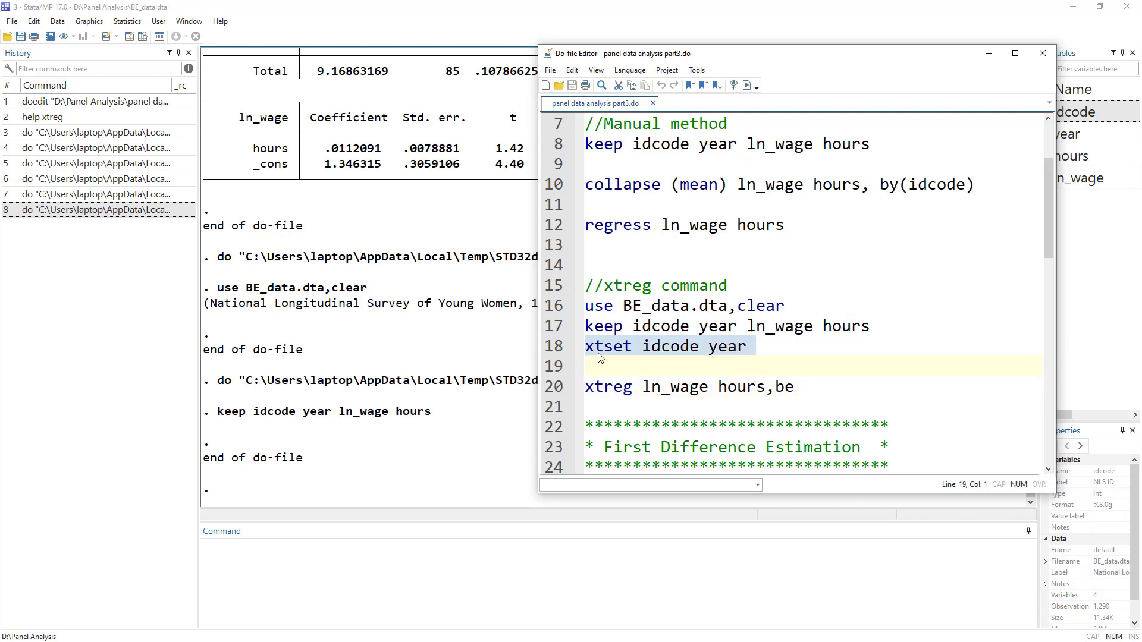
pyautogui.doubleClick(607, 348)
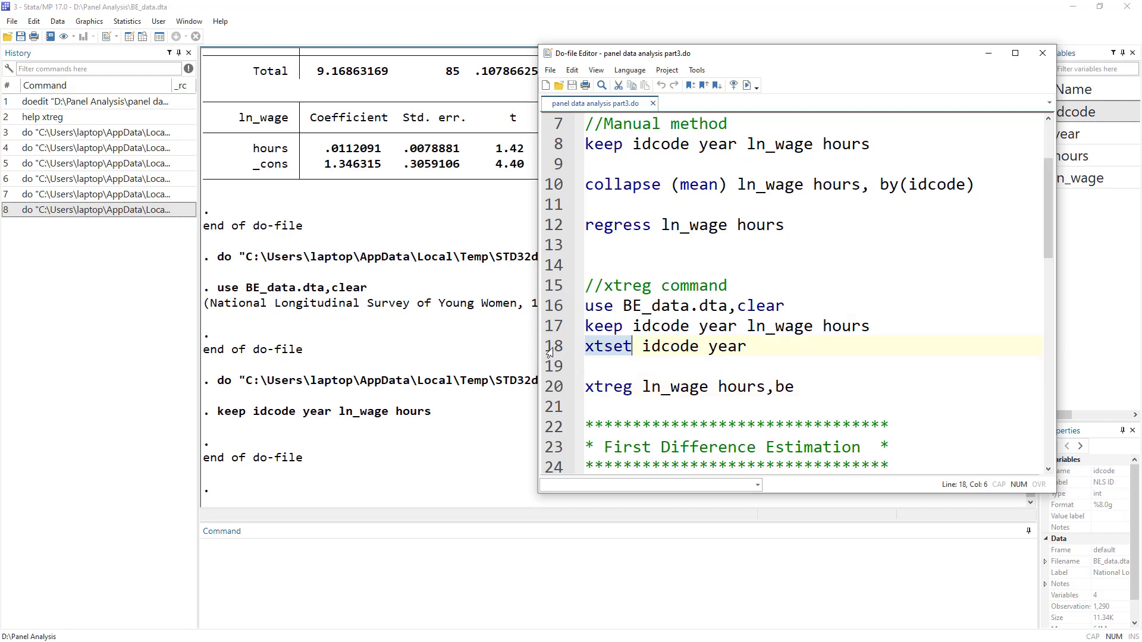
pyautogui.doubleClick(669, 348)
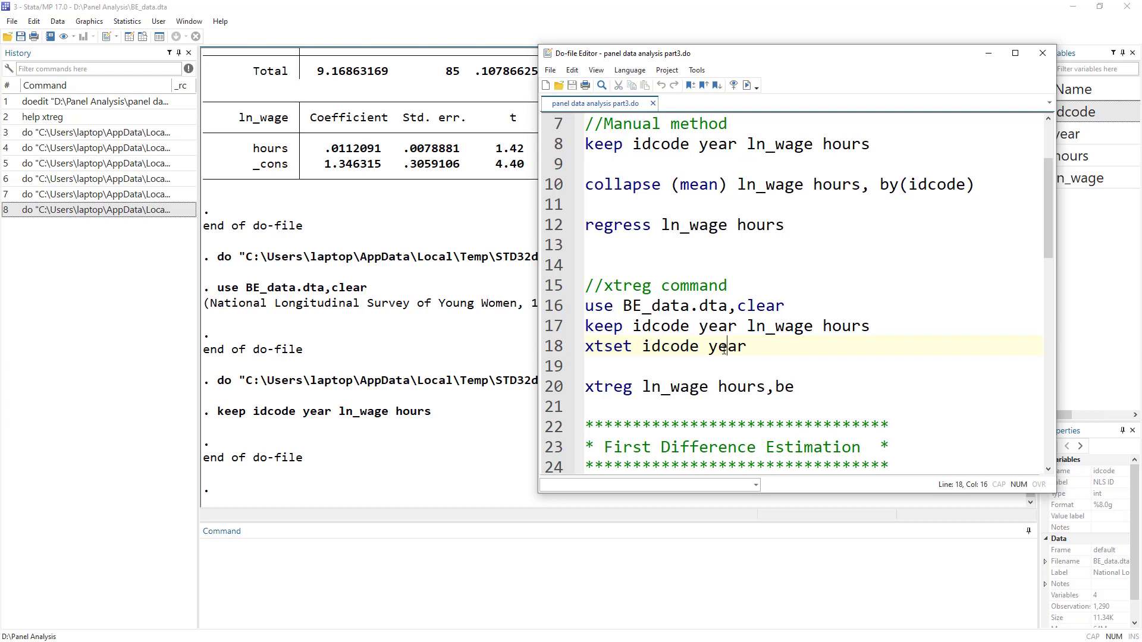
pyautogui.doubleClick(725, 347)
pyautogui.click(546, 345)
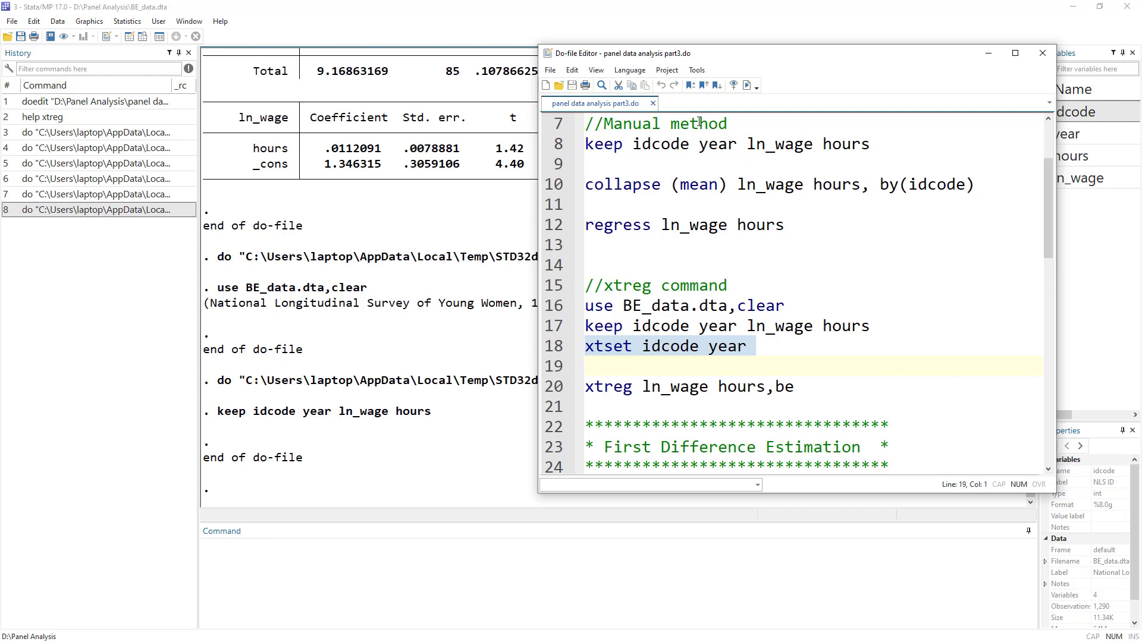
pyautogui.click(747, 86)
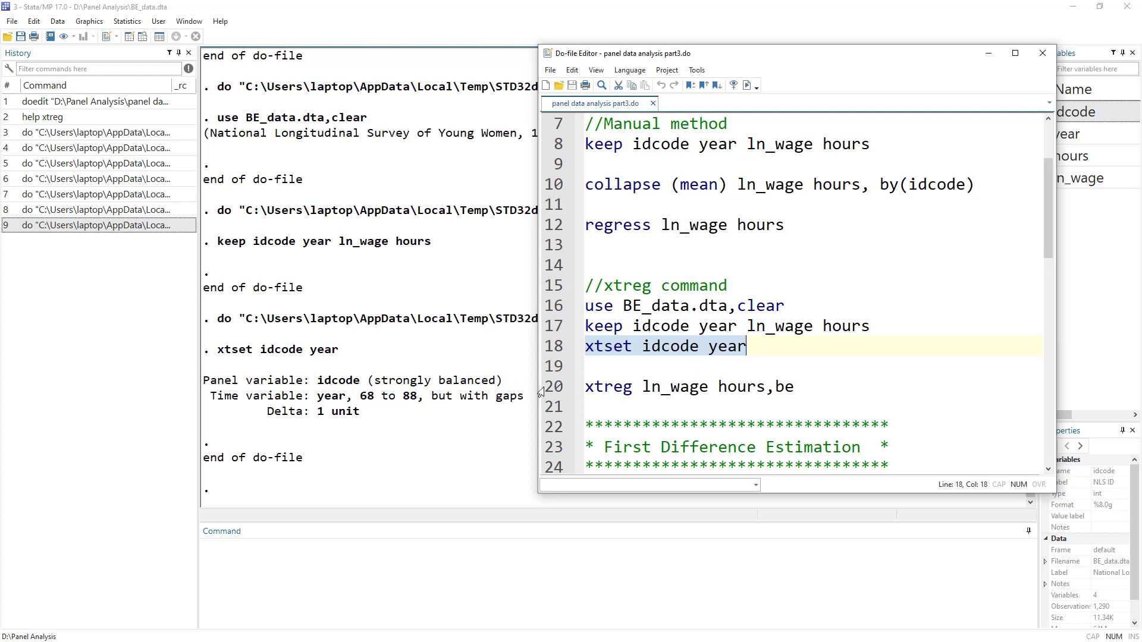
# Run xtreg ln_wage hours,be from the do-file and bring its full output into view.
pyautogui.moveTo(541, 389); pyautogui.dragTo(794, 387)
pyautogui.click(747, 85)
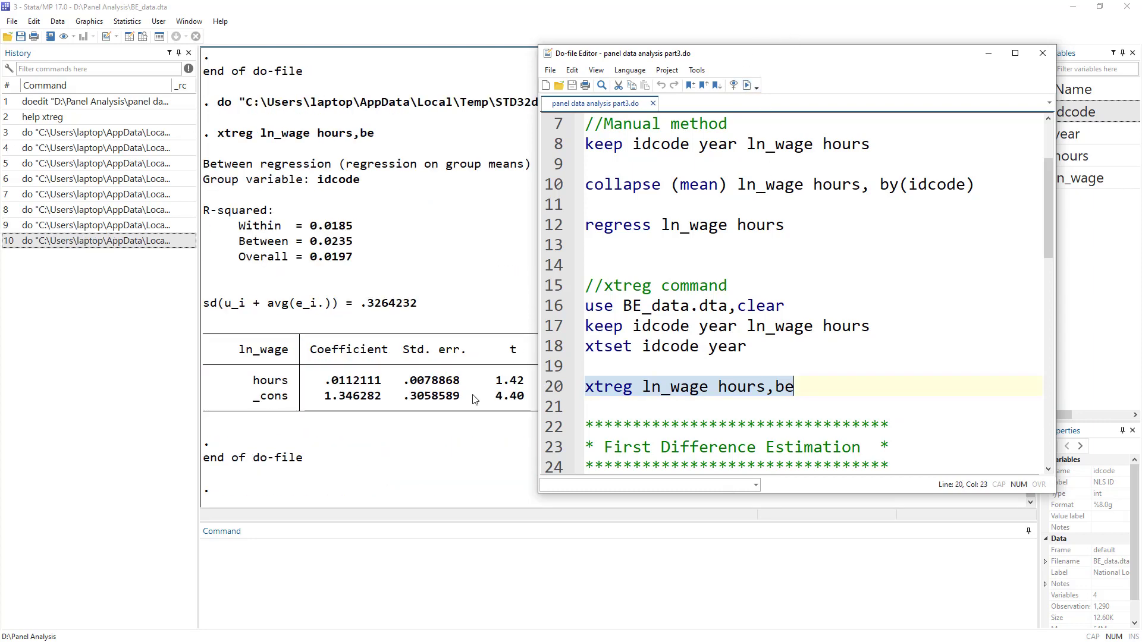
pyautogui.hotkey('alt', 'Tab')
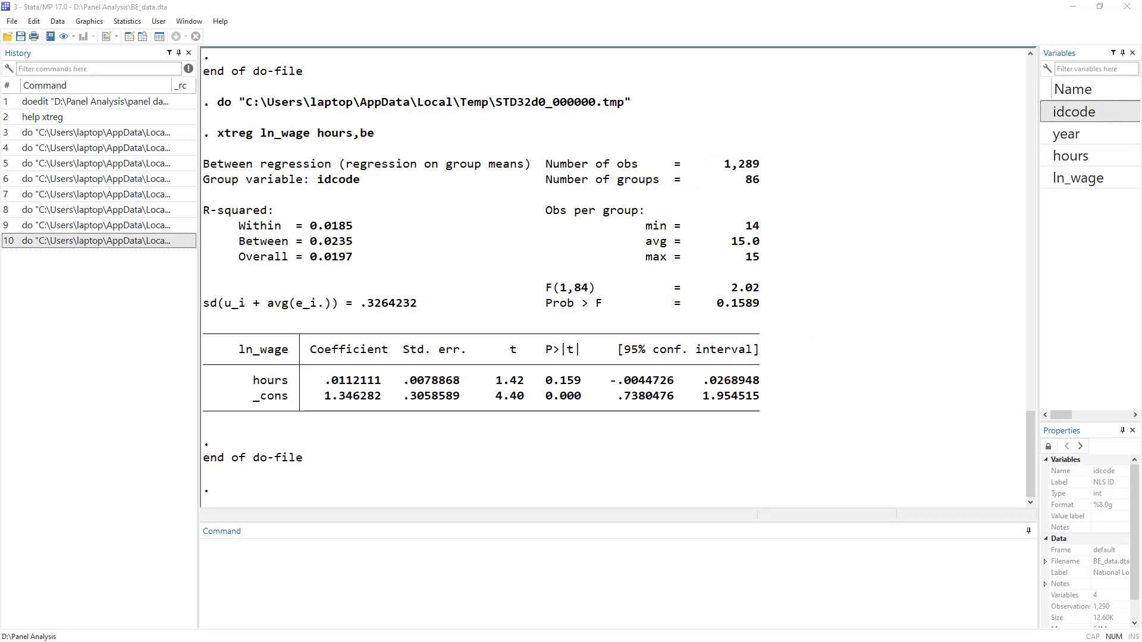
# Capture a screen snip of the xtreg between regression output, from the command line through the coefficient table.
pyautogui.click(161, 249)
pyautogui.press('super+shift+s')
pyautogui.moveTo(188, 130); pyautogui.dragTo(829, 447)
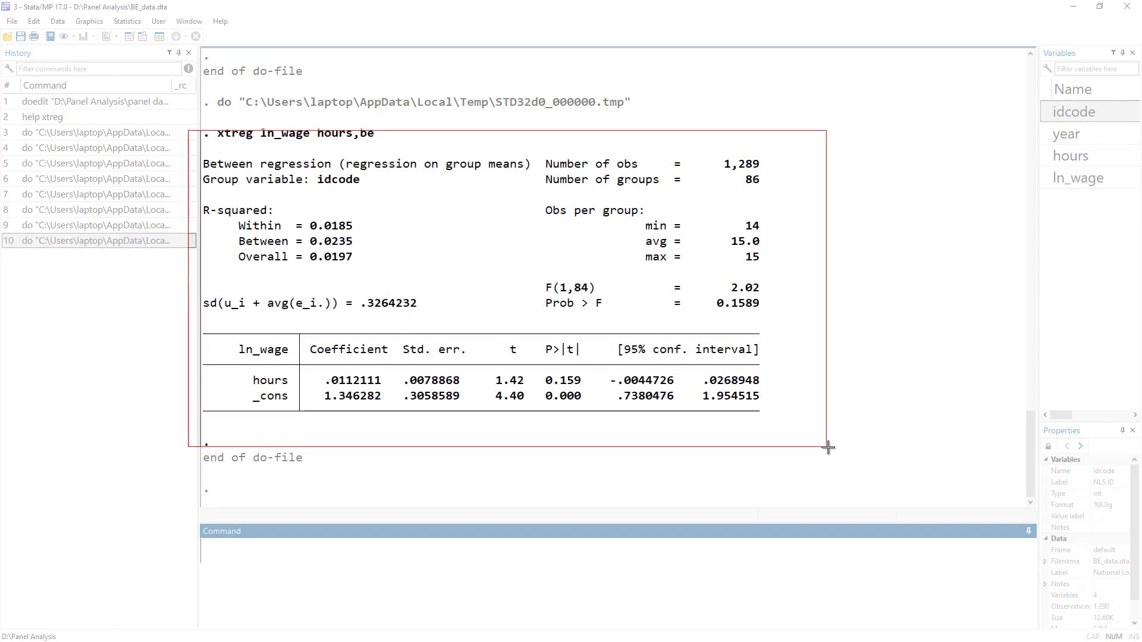
# Go back to the earlier regress ln_wage hours output and place the snip window directly below its coefficient table.
pyautogui.scroll(4, 944, 388)
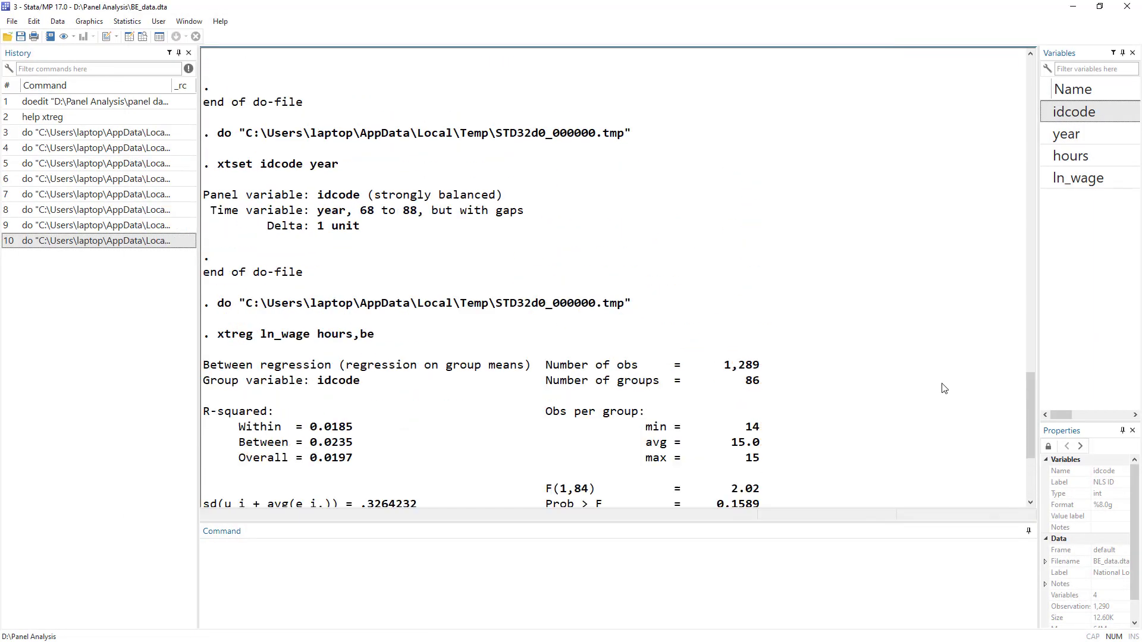
pyautogui.scroll(10, 944, 389)
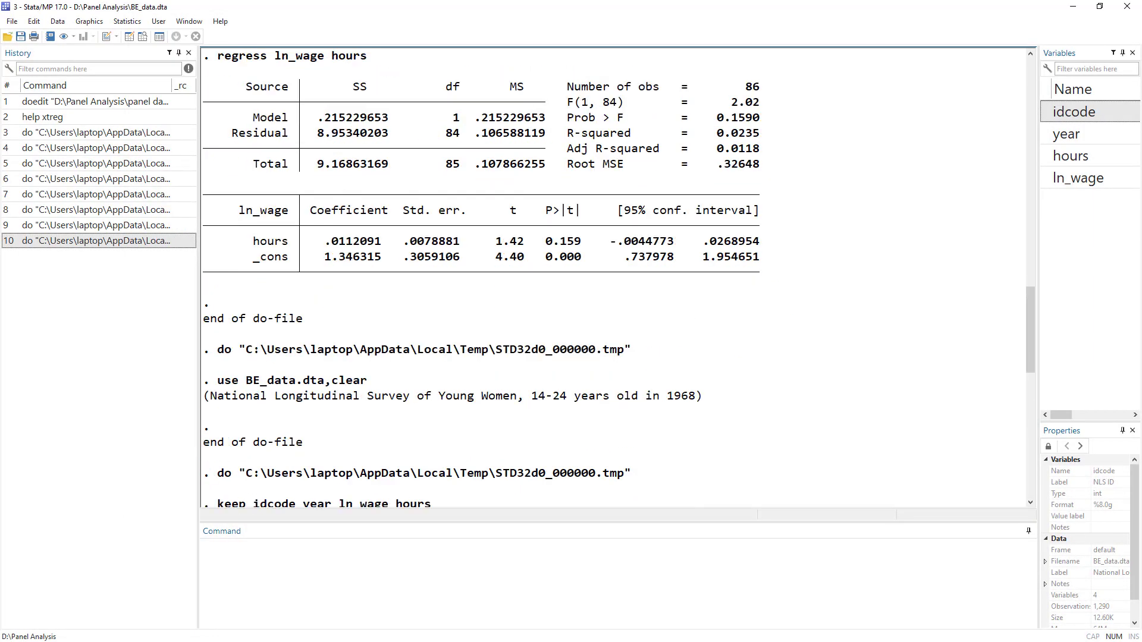
pyautogui.hotkey('alt', 'Tab')
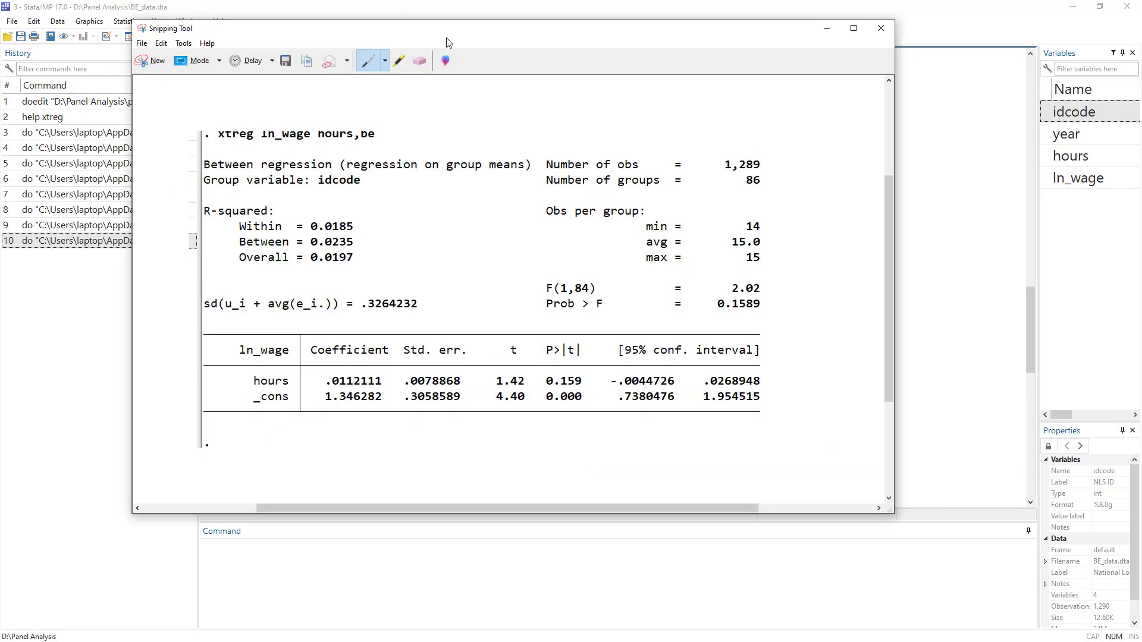
pyautogui.moveTo(460, 49); pyautogui.dragTo(831, 53)
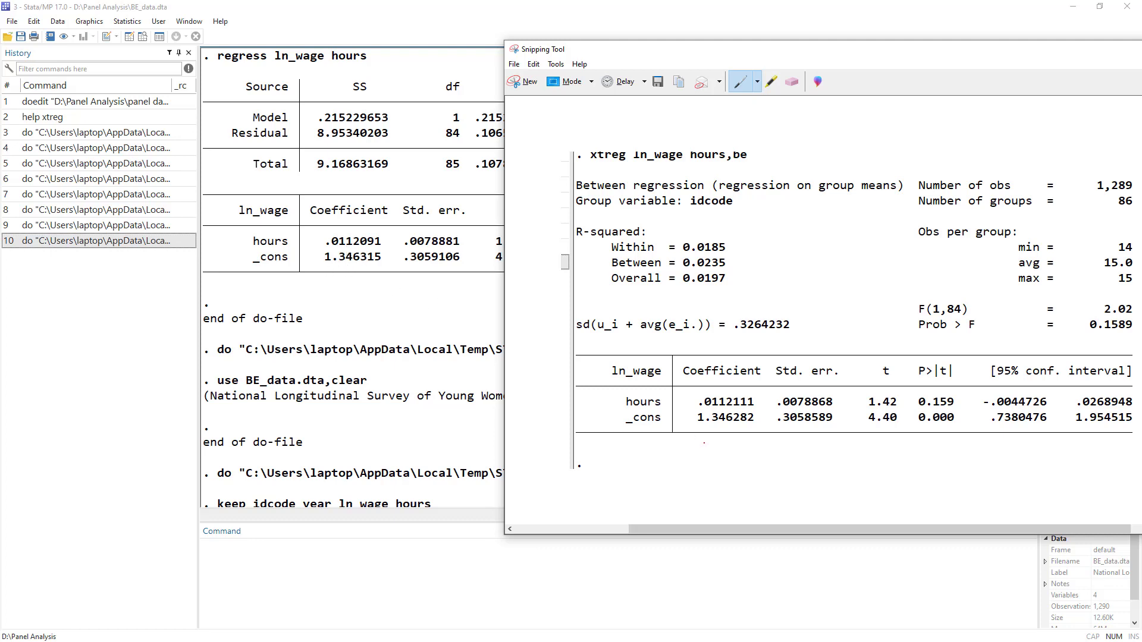
pyautogui.moveTo(718, 54); pyautogui.dragTo(342, 287)
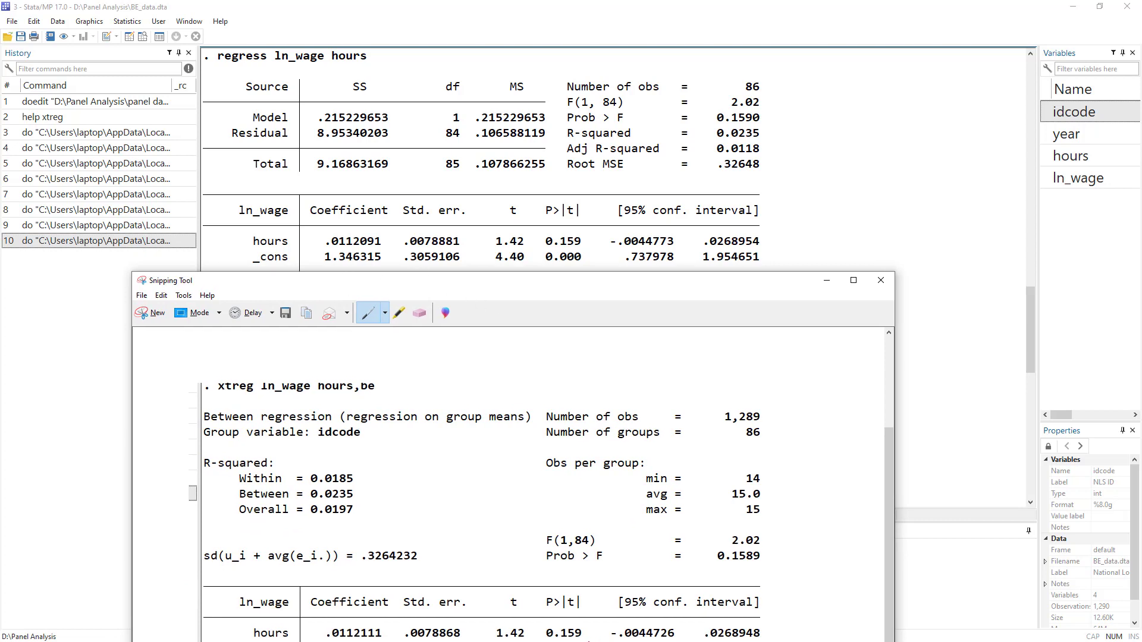
# Compare the hours and _cons rows of the snipped xtreg table with the regress table, and return to the xtreg output.
pyautogui.scroll(-2, 515, 505)
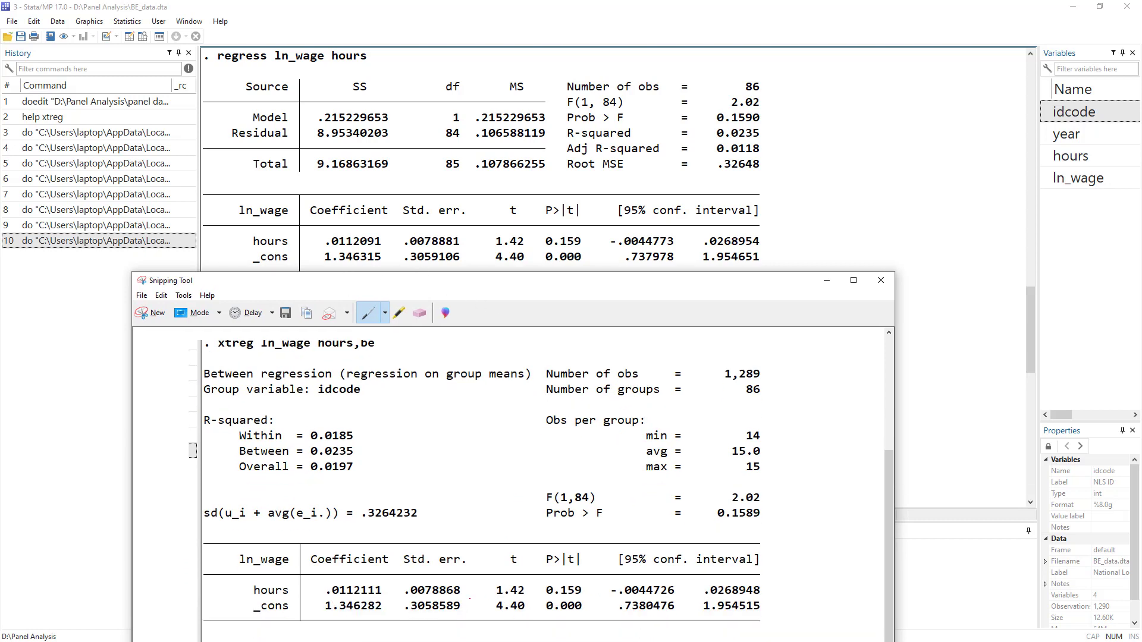
pyautogui.moveTo(254, 598); pyautogui.dragTo(287, 603)
pyautogui.moveTo(500, 610); pyautogui.dragTo(526, 612)
pyautogui.moveTo(723, 525); pyautogui.dragTo(787, 513)
pyautogui.click(944, 376)
pyautogui.scroll(-14, 479, 353)
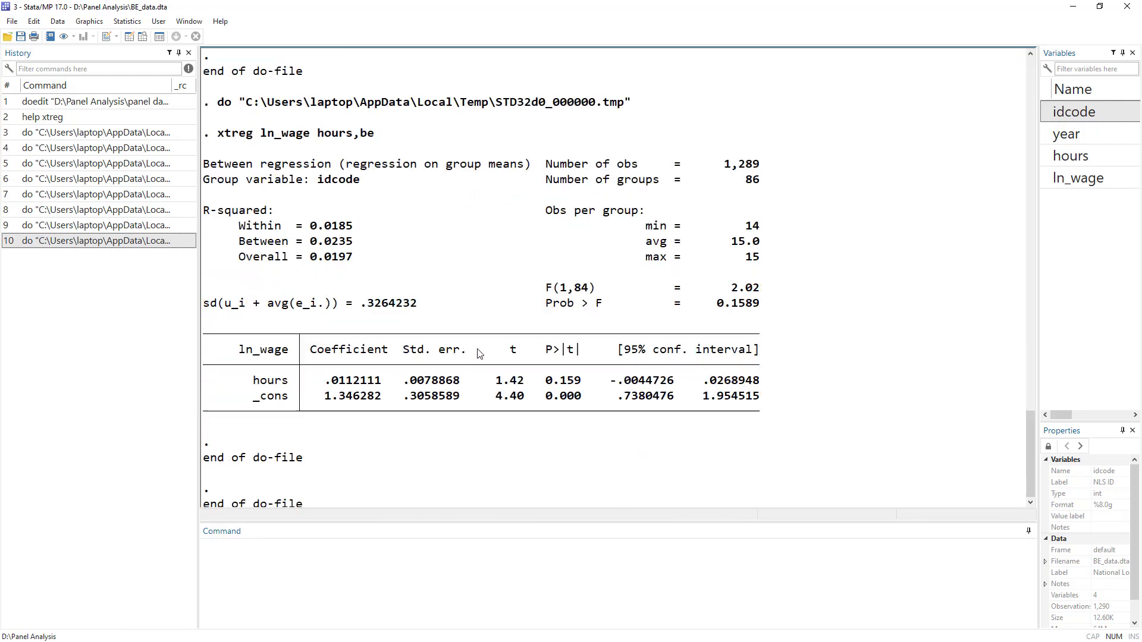
# Highlight the be option in the xtreg command and look up the between-effects (BE) model syntax in the xtreg help.
pyautogui.doubleClick(365, 134)
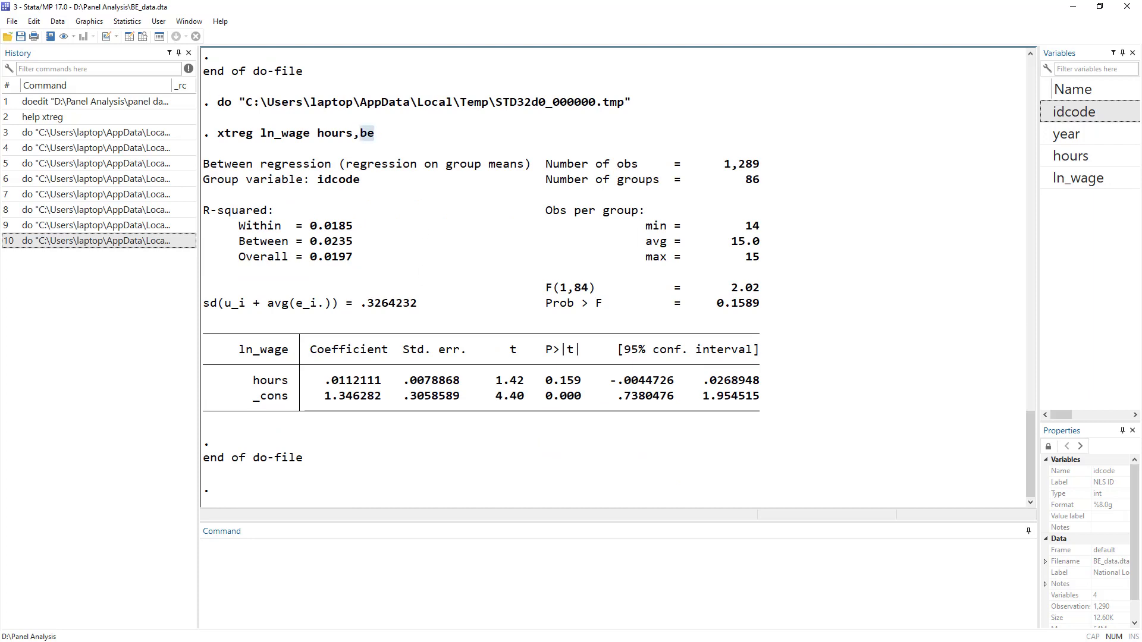
pyautogui.hotkey('alt', 'Tab')
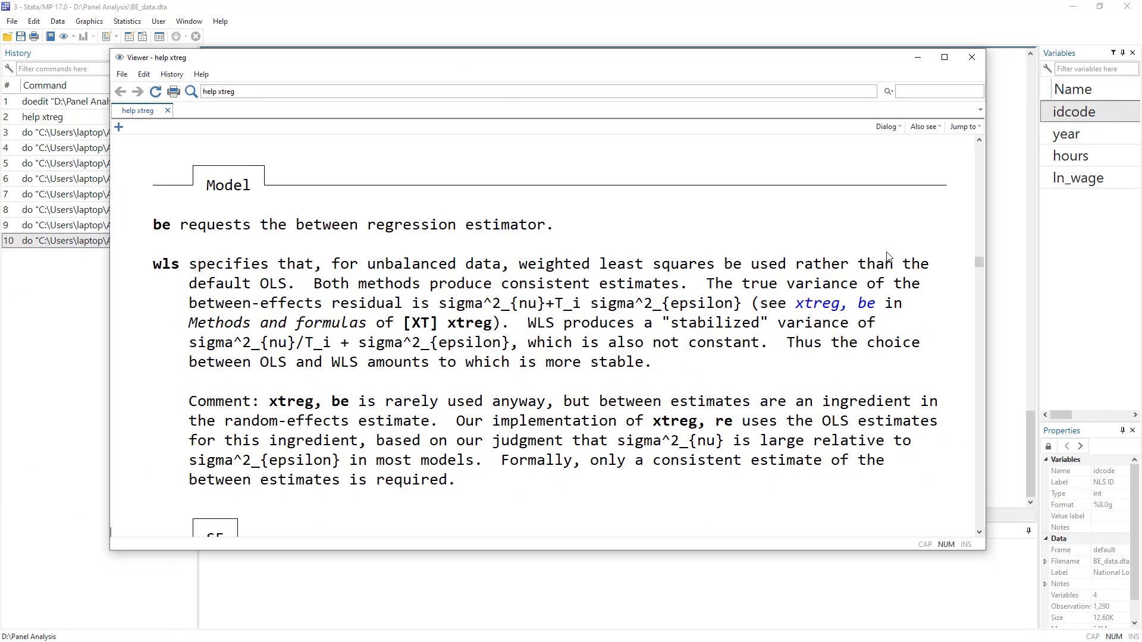
pyautogui.moveTo(978, 263); pyautogui.dragTo(979, 149)
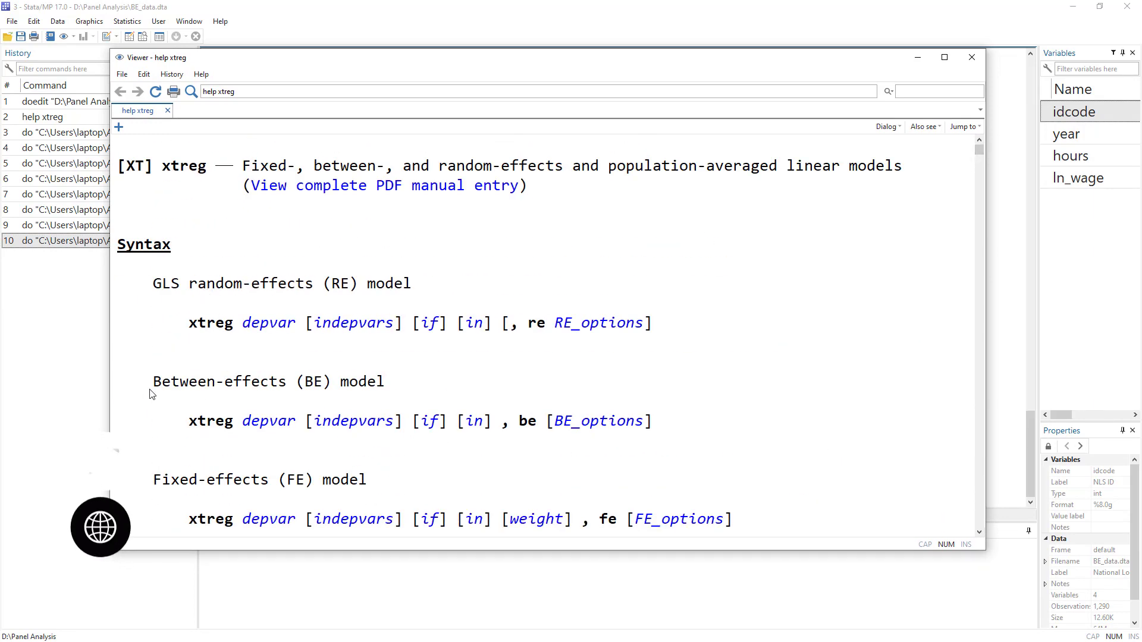
pyautogui.moveTo(144, 393); pyautogui.dragTo(385, 383)
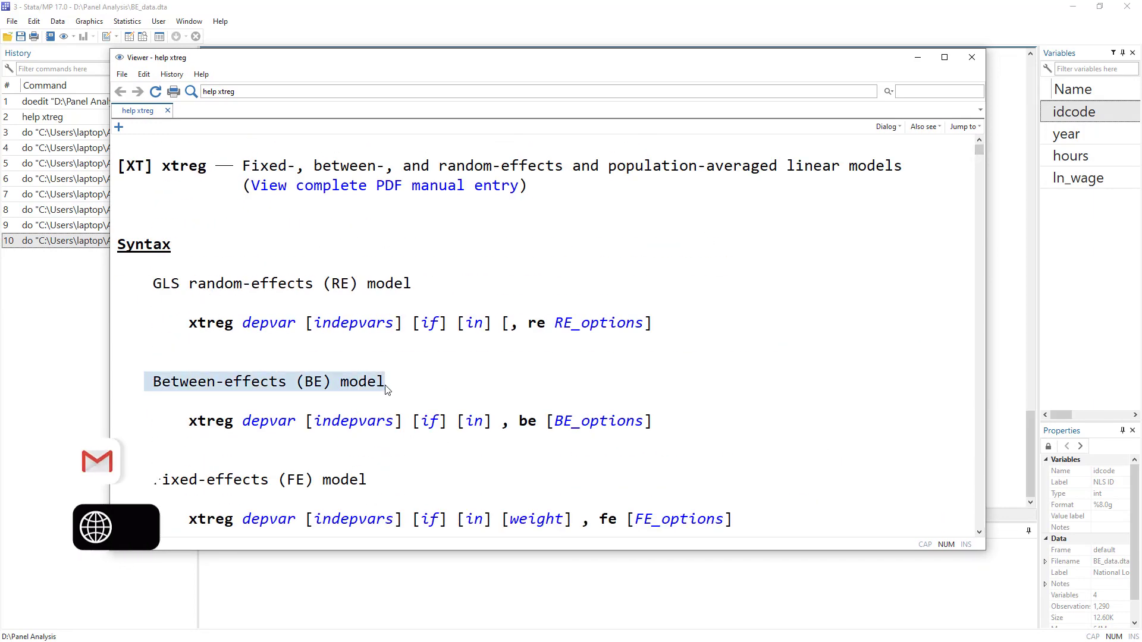
pyautogui.click(519, 427)
pyautogui.doubleClick(519, 427)
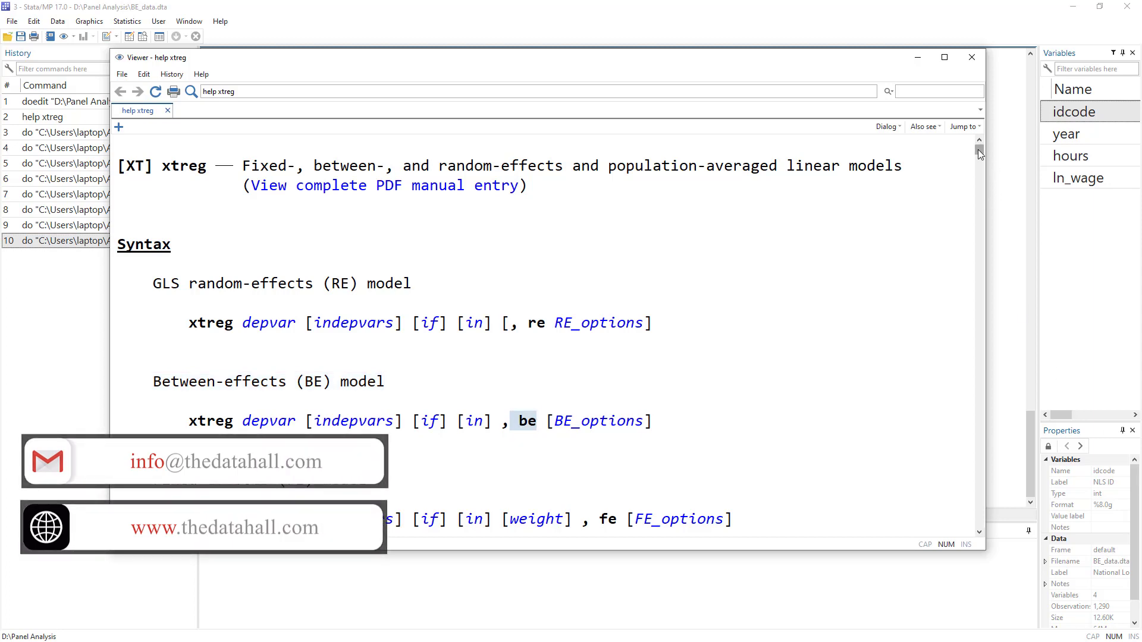
# Look up the be and wls entries under Options for BE model in the xtreg help.
pyautogui.moveTo(978, 149); pyautogui.dragTo(980, 260)
pyautogui.scroll(3, 500, 333)
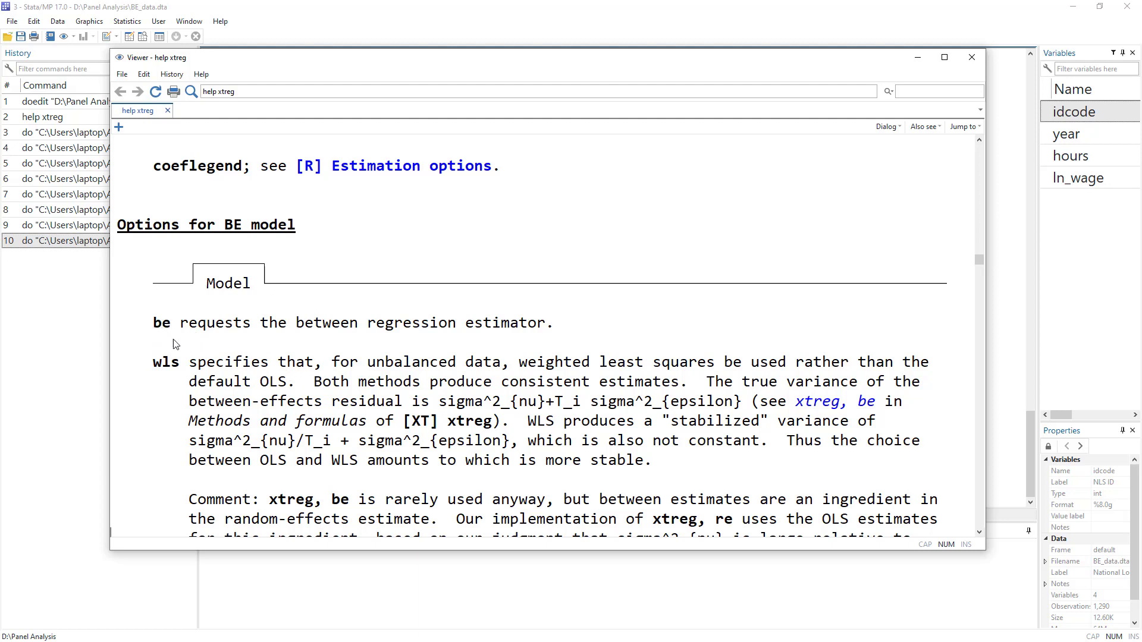
pyautogui.moveTo(143, 326); pyautogui.dragTo(172, 326)
pyautogui.moveTo(153, 370); pyautogui.dragTo(186, 372)
# Return to the do-file and compare the manual collapse-and-regress block with the single xtreg ln_wage hours,be command.
pyautogui.hotkey('alt', 'Tab')
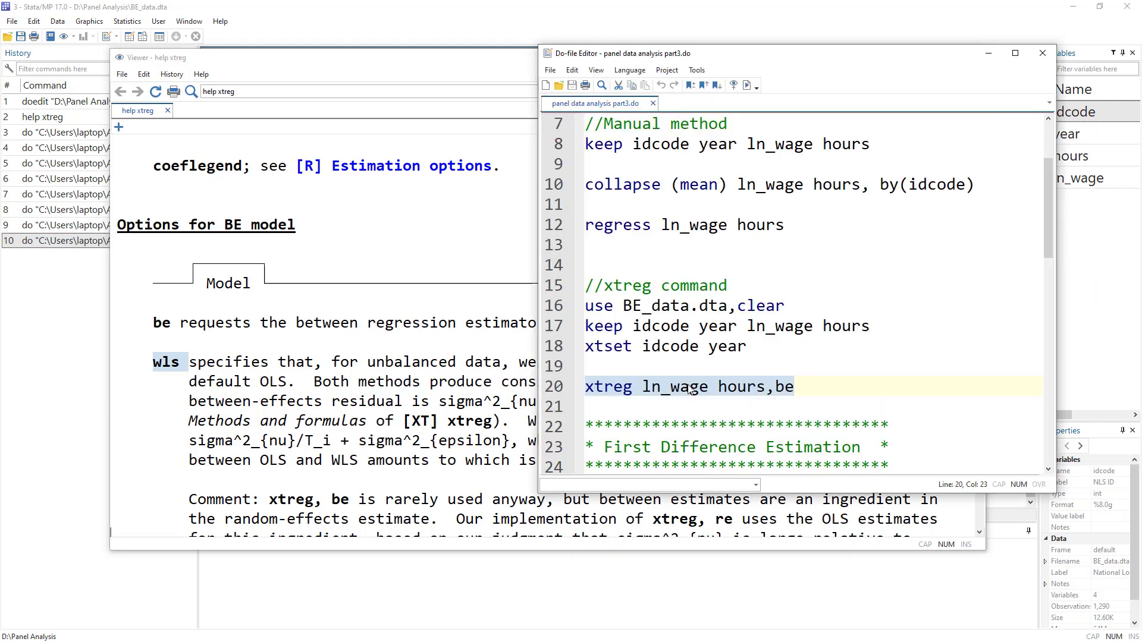
pyautogui.click(814, 363)
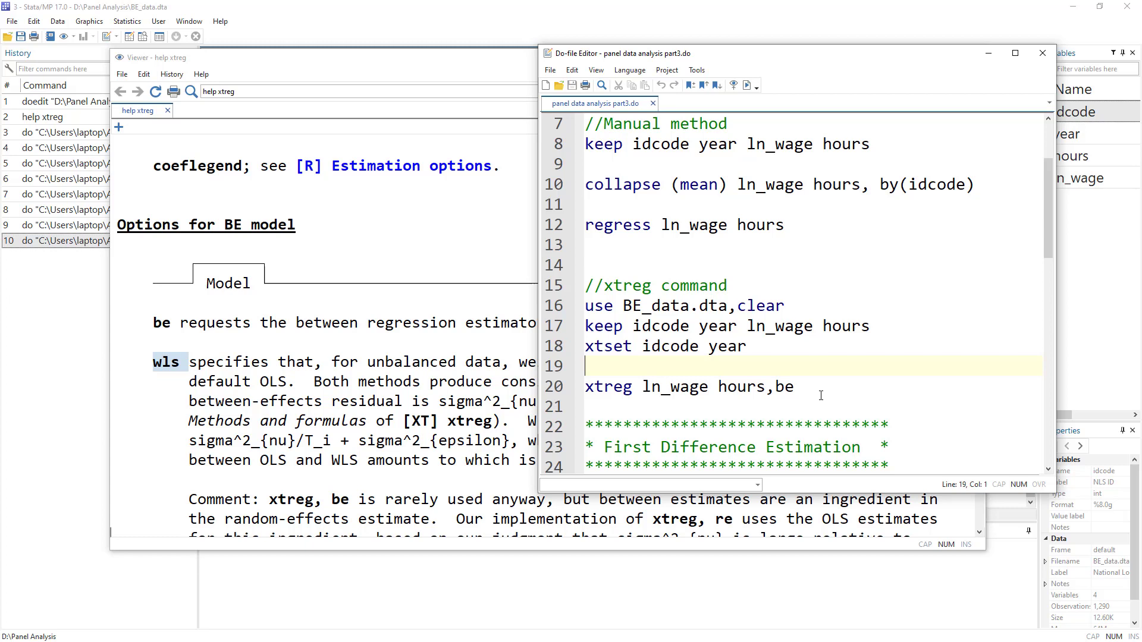
pyautogui.moveTo(801, 243); pyautogui.dragTo(585, 144)
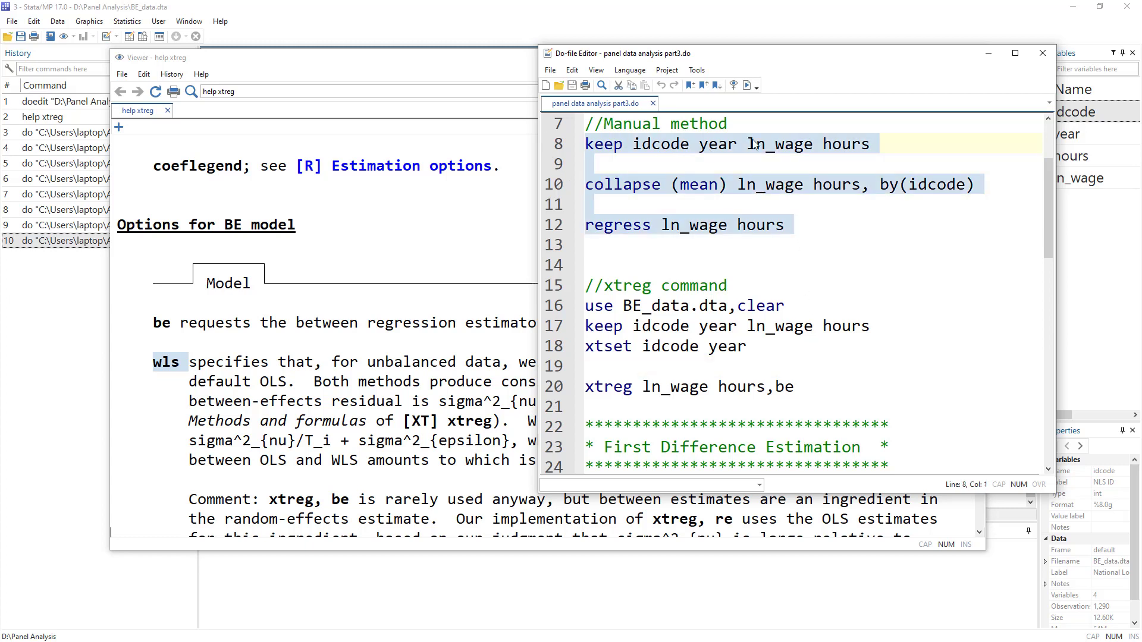
pyautogui.moveTo(825, 390); pyautogui.dragTo(577, 389)
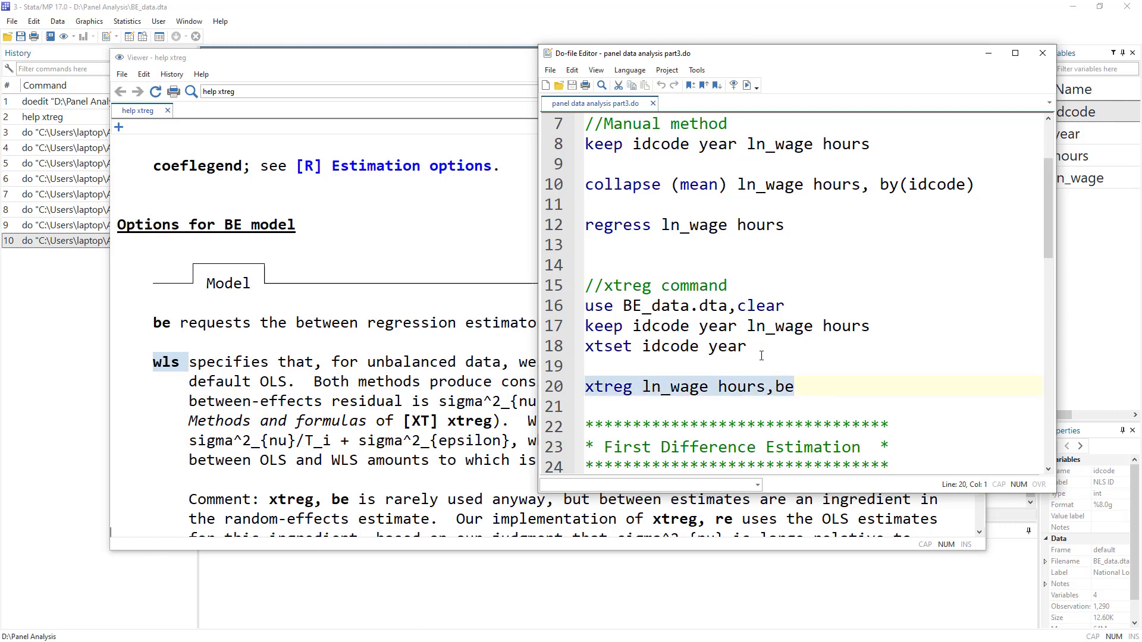
# Load the nlswork.dta dataset by running the use command under the First Difference Estimation heading.
pyautogui.scroll(-4, 761, 355)
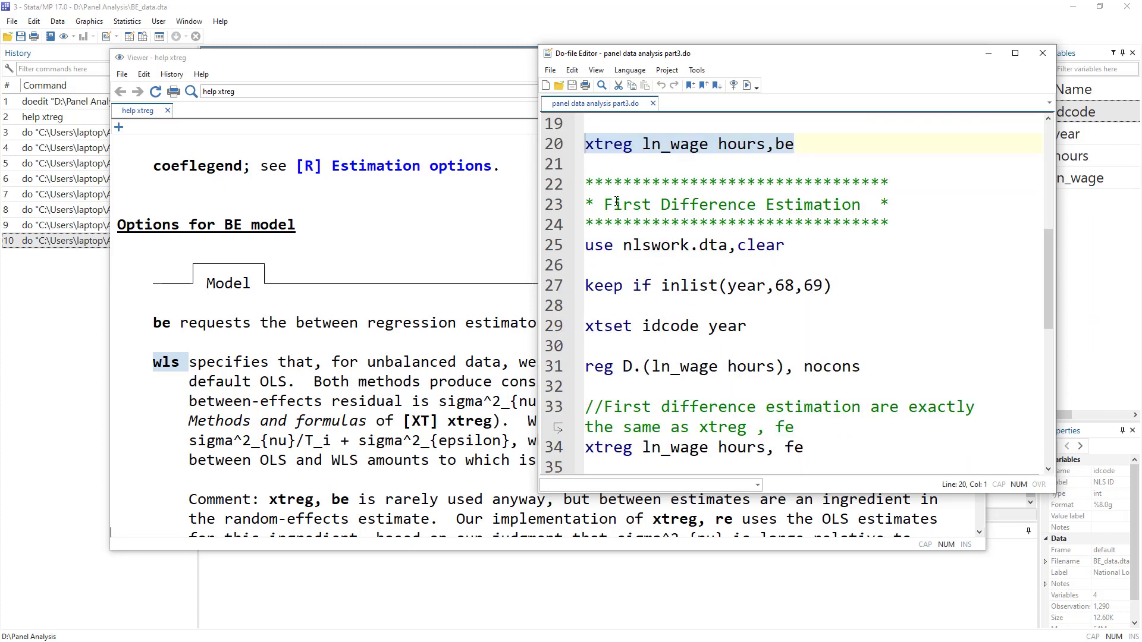
pyautogui.moveTo(605, 207); pyautogui.dragTo(870, 203)
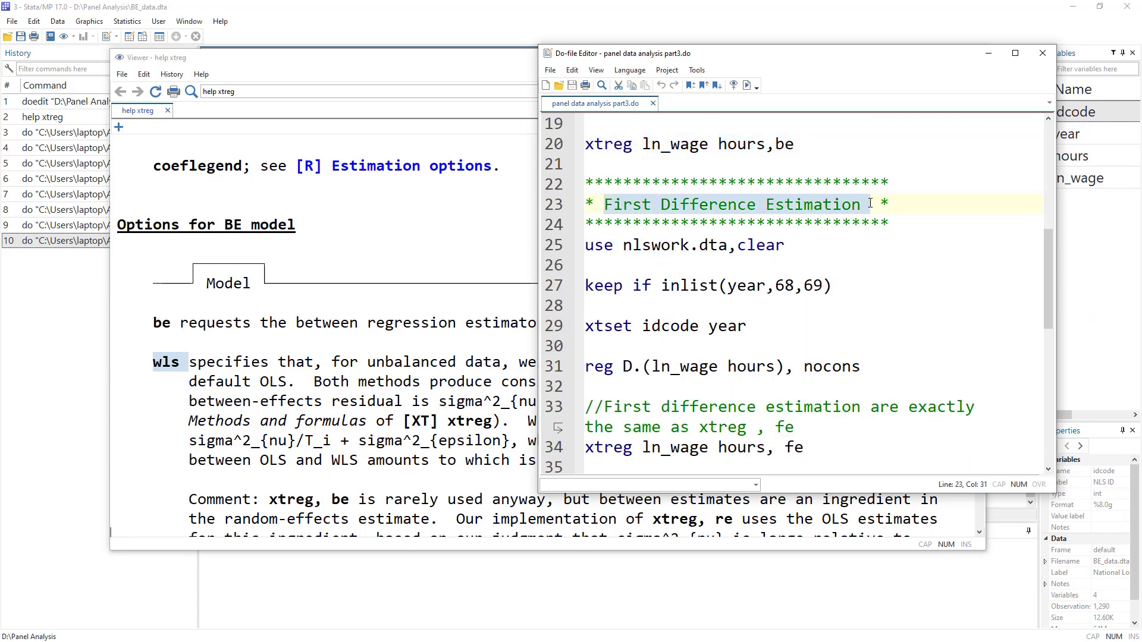
pyautogui.click(554, 245)
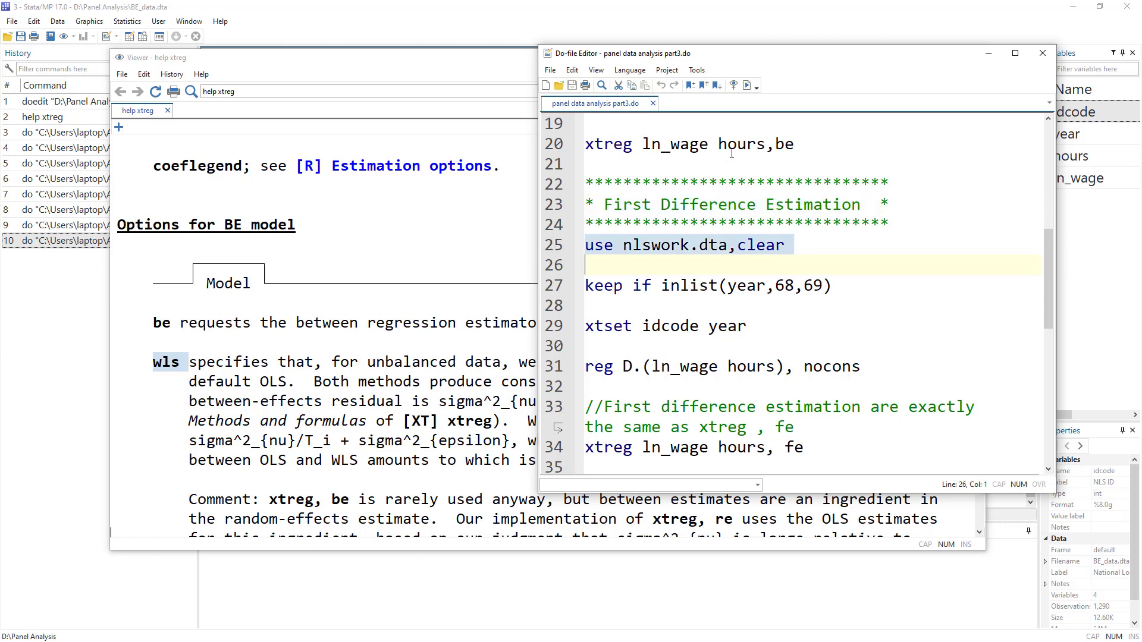
pyautogui.click(748, 87)
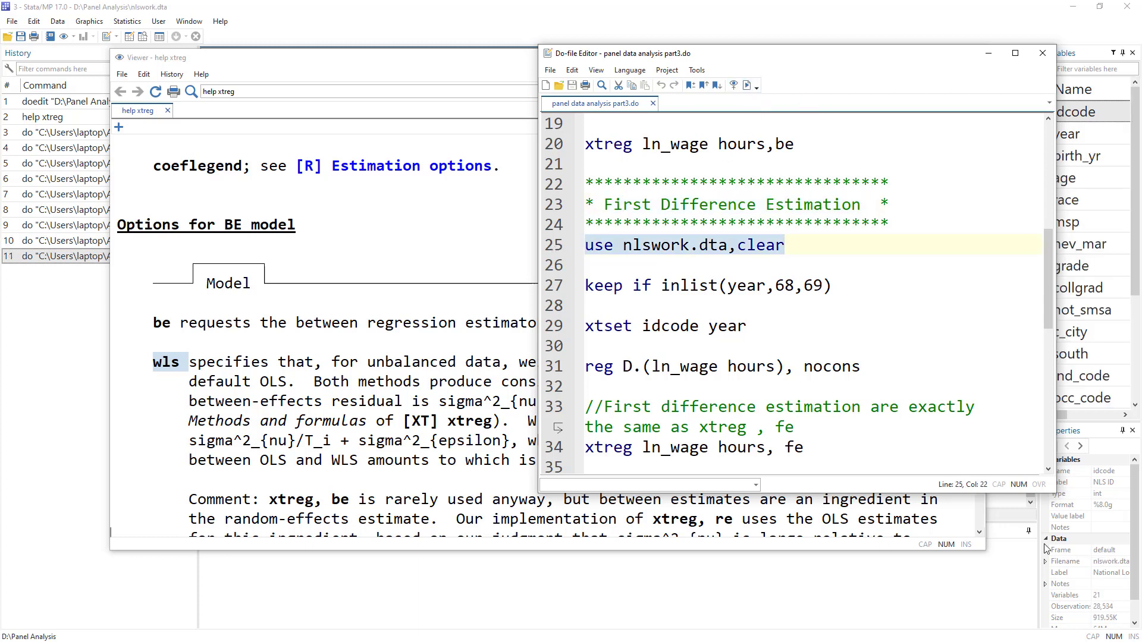
pyautogui.doubleClick(643, 241)
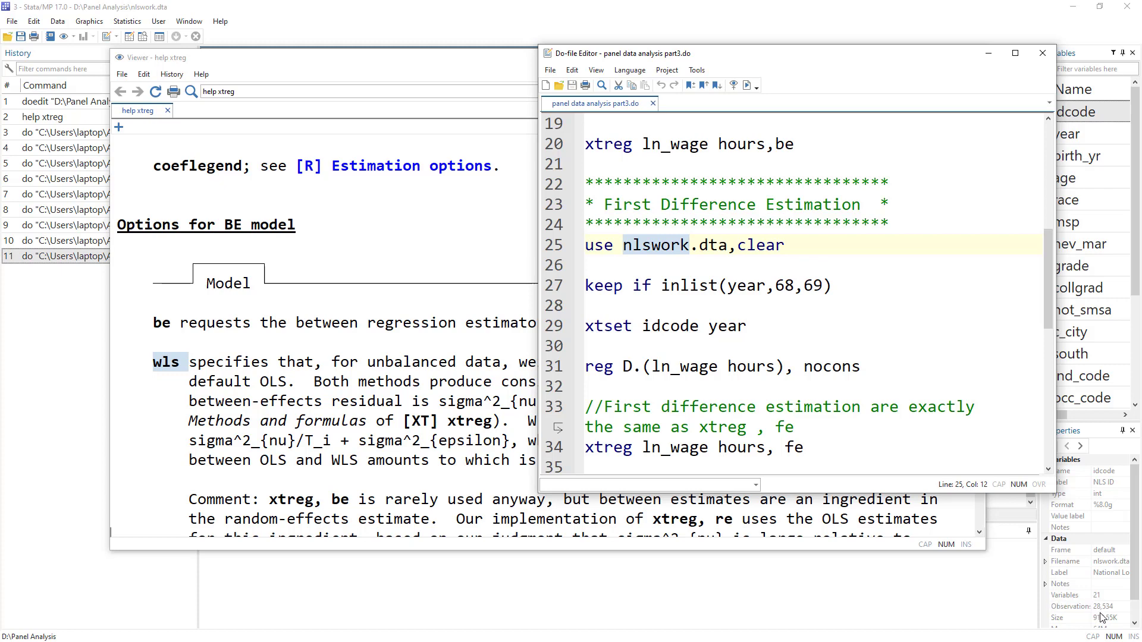
# Run keep if inlist(year,68,69) to restrict the data to years 68 and 69.
pyautogui.doubleClick(607, 287)
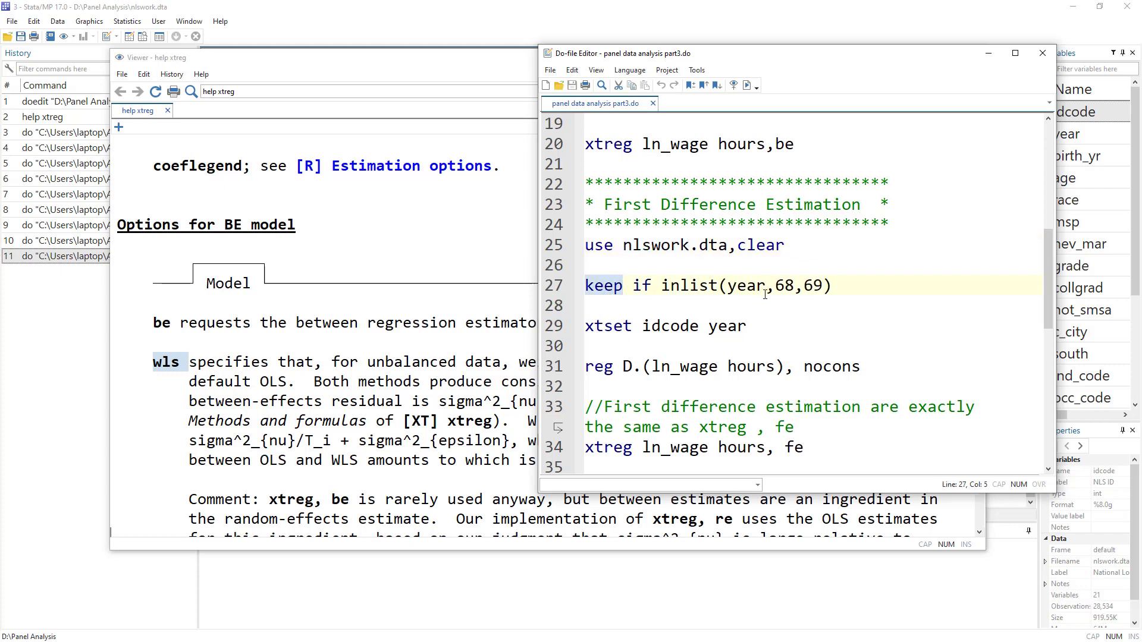
pyautogui.doubleClick(784, 286)
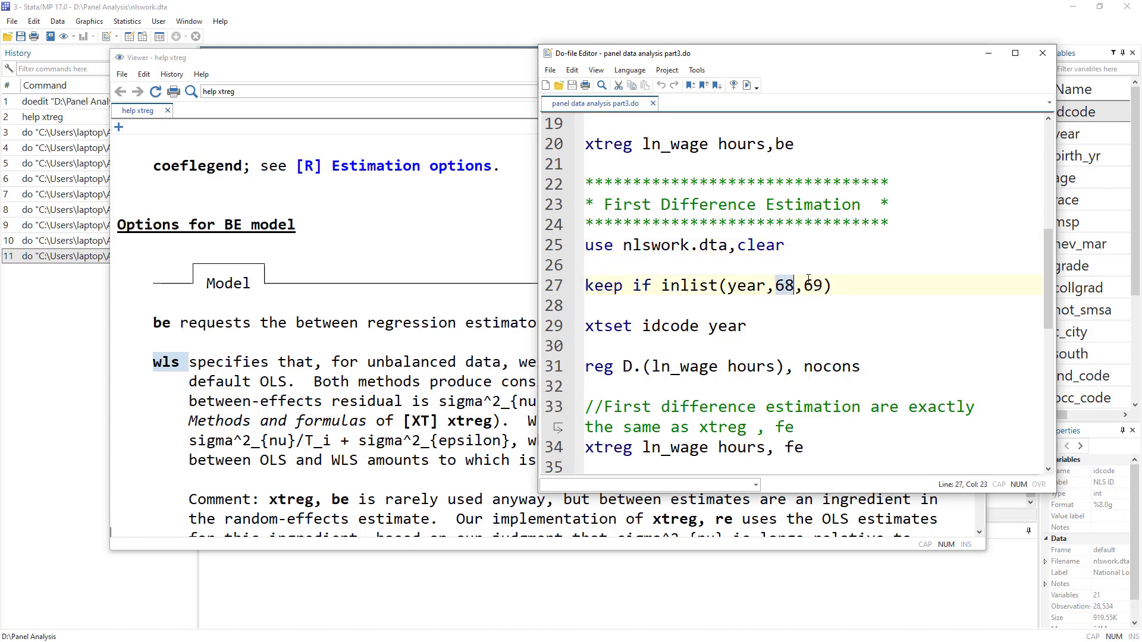
pyautogui.doubleClick(813, 286)
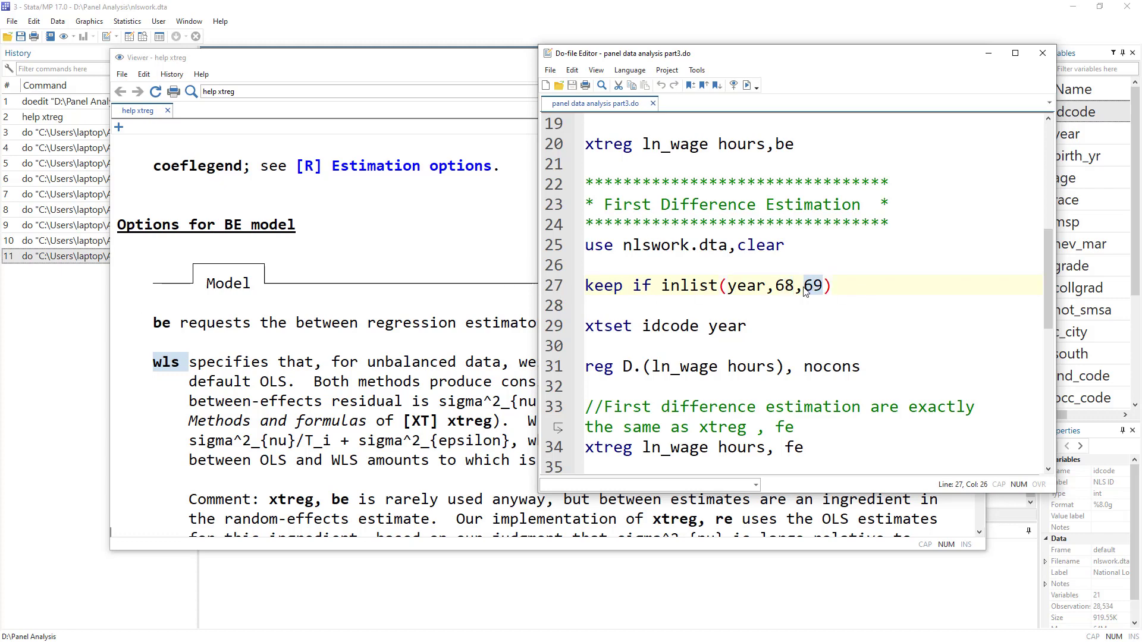
pyautogui.click(784, 286)
pyautogui.click(576, 291)
pyautogui.click(750, 87)
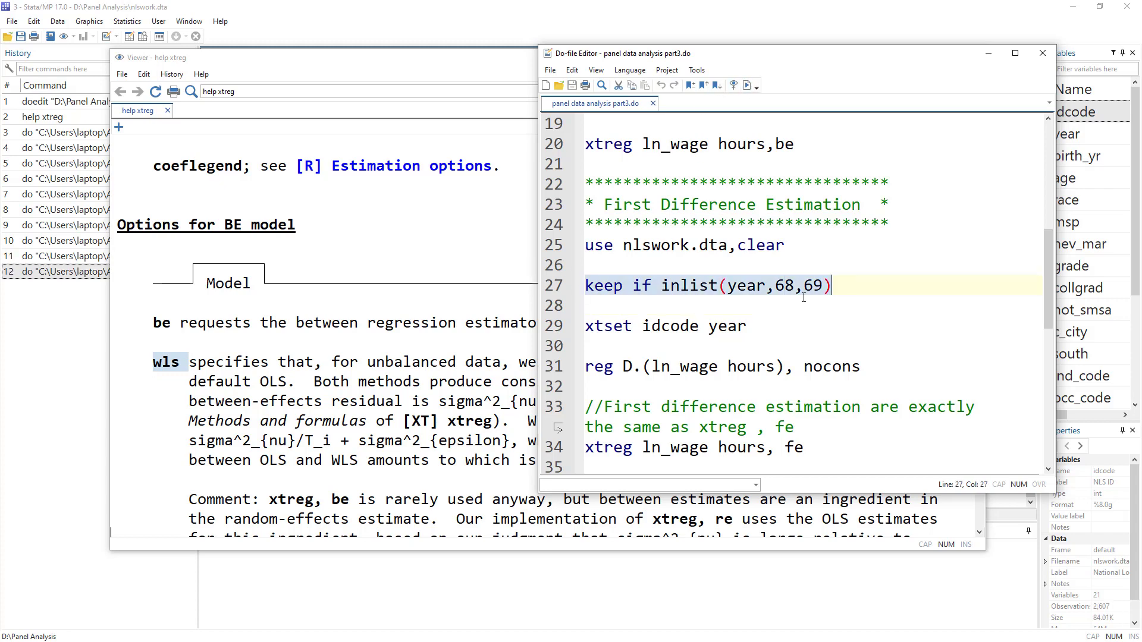
# Check in the Results output how many observations the keep command deleted, and return to the do-file.
pyautogui.click(345, 546)
pyautogui.click(439, 584)
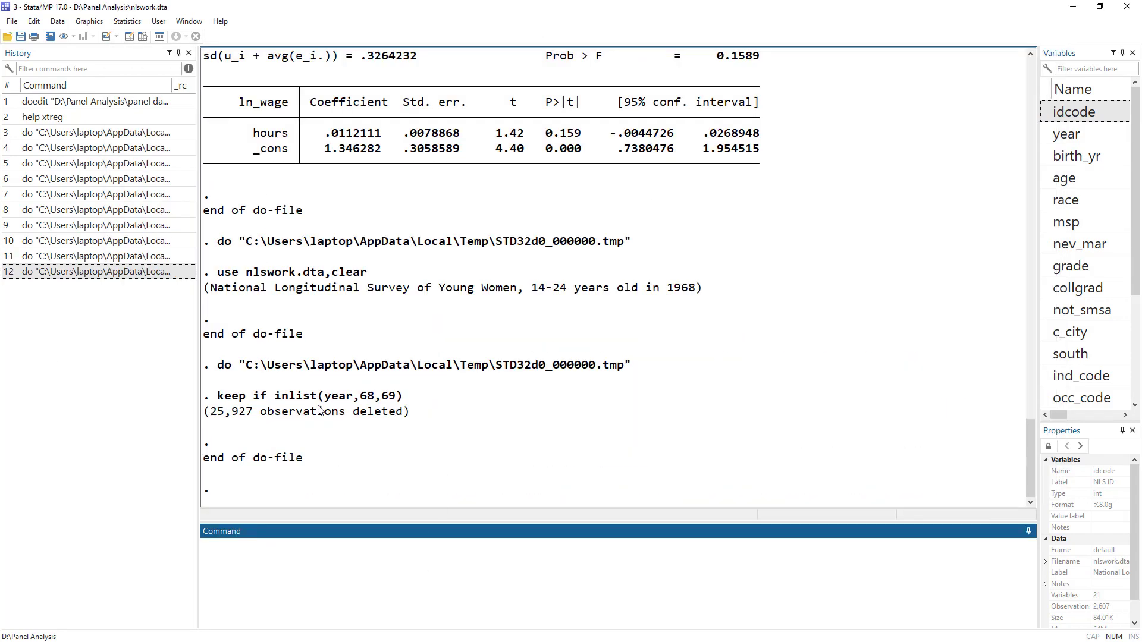
pyautogui.moveTo(211, 413); pyautogui.dragTo(254, 414)
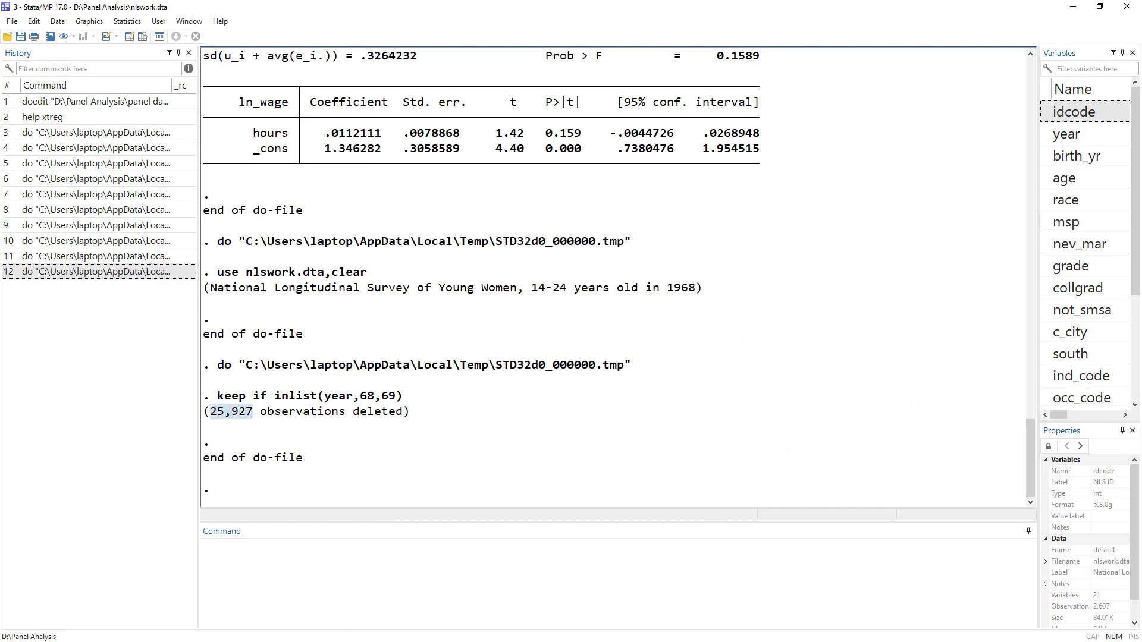
pyautogui.hotkey('alt', 'Tab')
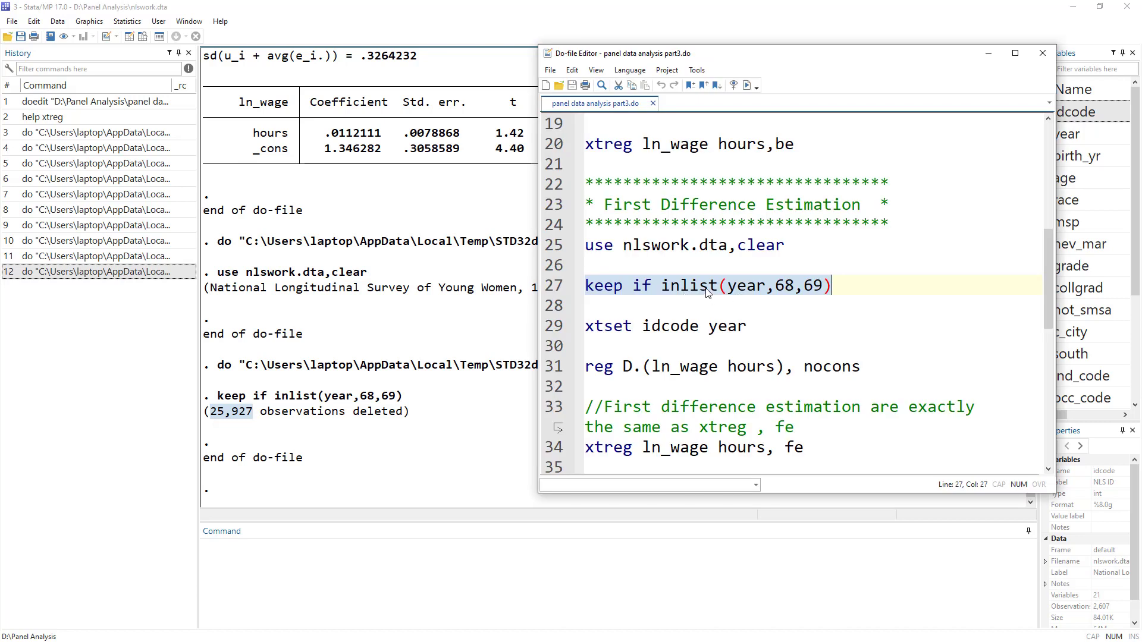
# Review the First Difference Estimation heading, the year filter, and the xtset and reg D. commands in the do-file.
pyautogui.click(706, 291)
pyautogui.moveTo(834, 287); pyautogui.dragTo(577, 289)
pyautogui.moveTo(604, 204); pyautogui.dragTo(756, 206)
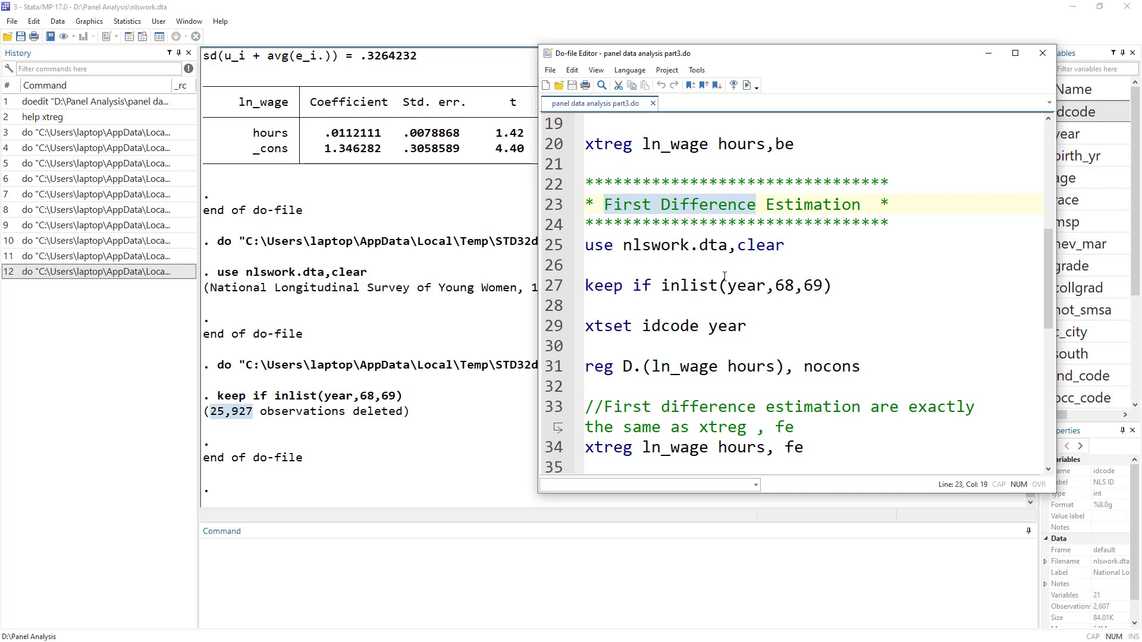
pyautogui.moveTo(880, 369); pyautogui.dragTo(584, 326)
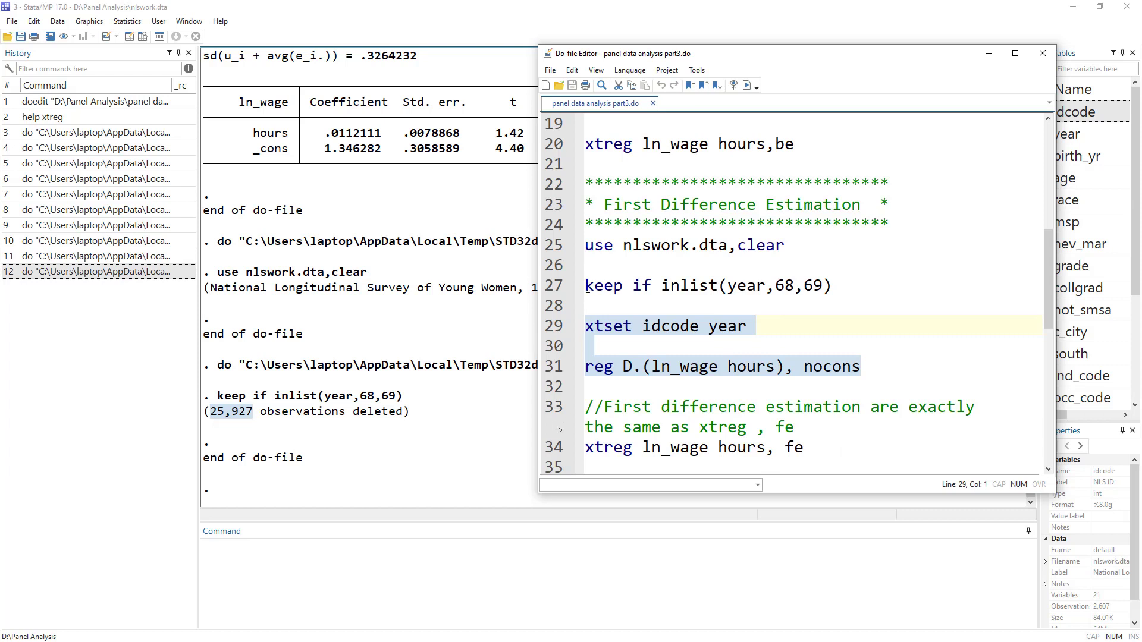
pyautogui.moveTo(585, 286); pyautogui.dragTo(899, 288)
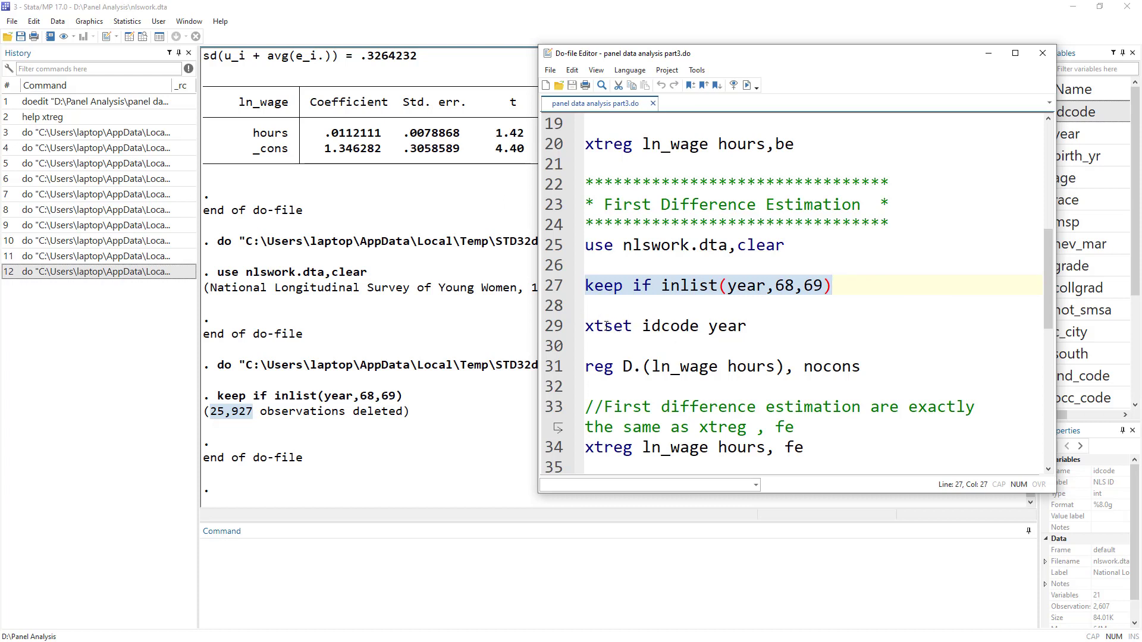
# Declare the panel structure by running xtset idcode year.
pyautogui.moveTo(587, 326); pyautogui.dragTo(633, 327)
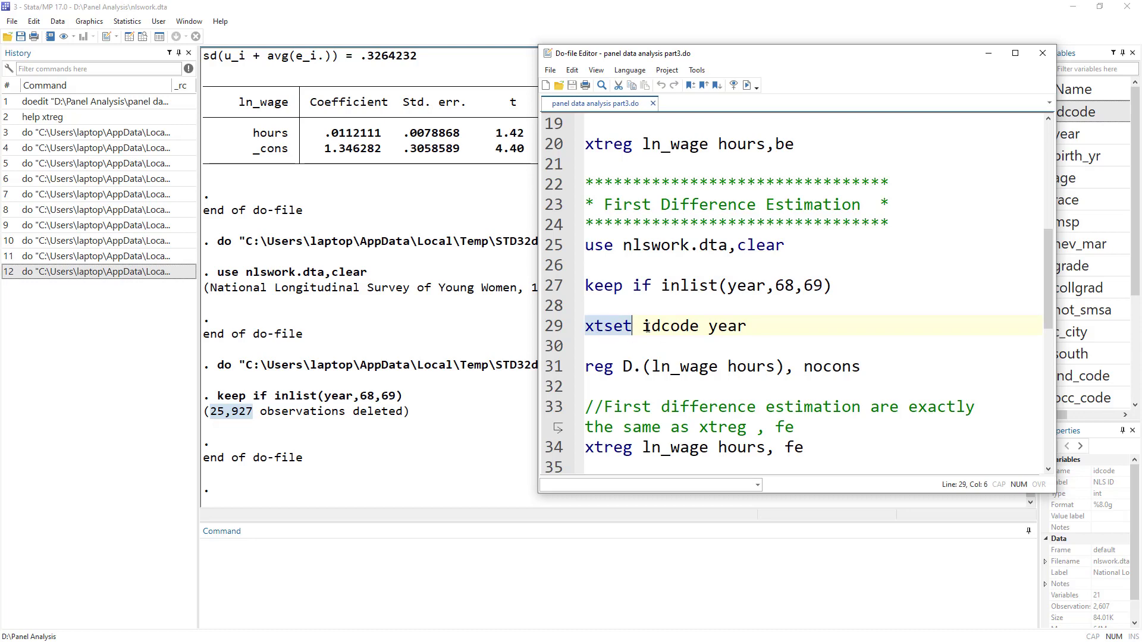
pyautogui.click(554, 326)
pyautogui.click(747, 85)
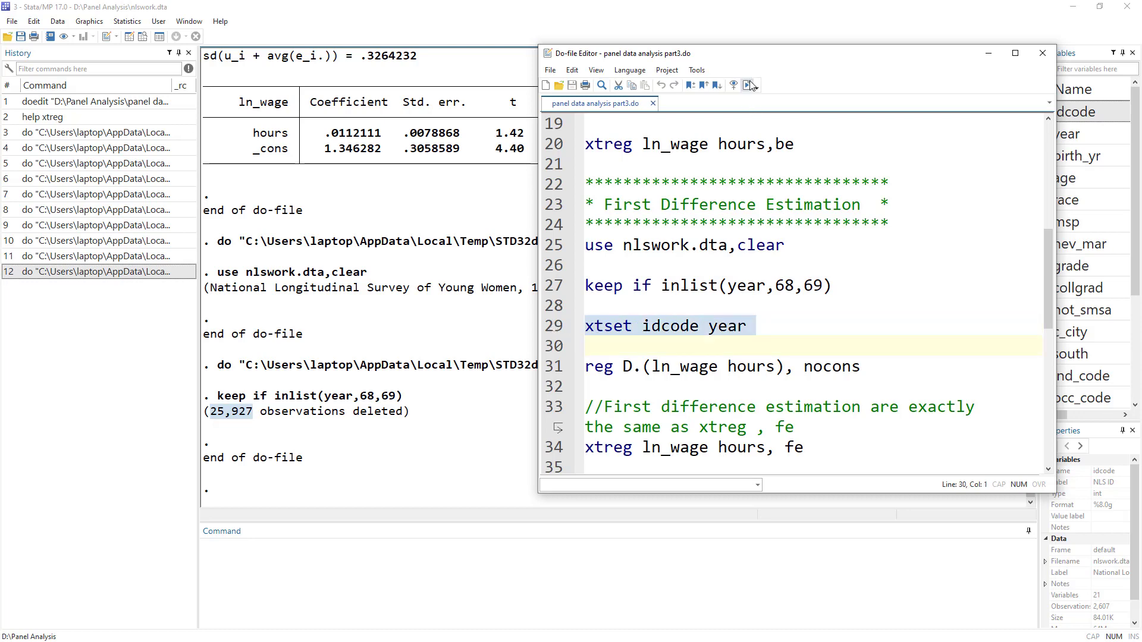
# Examine the D.(ln_wage hours) term of the reg command and the manual-method difference commands further down.
pyautogui.doubleClick(600, 367)
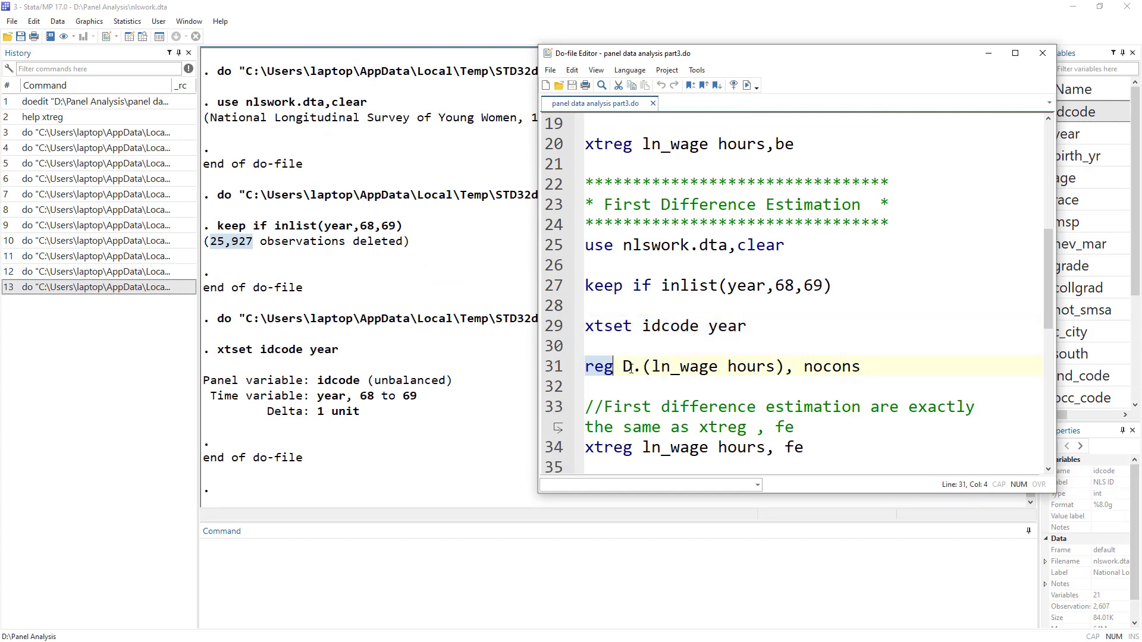
pyautogui.moveTo(623, 368); pyautogui.dragTo(785, 368)
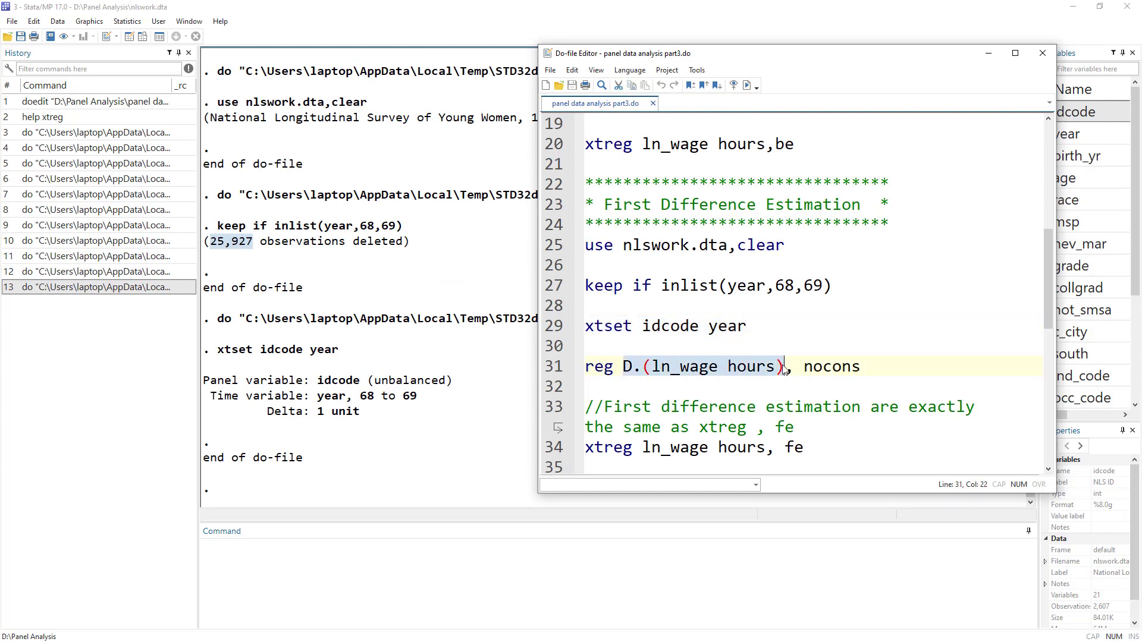
pyautogui.scroll(-1, 658, 285)
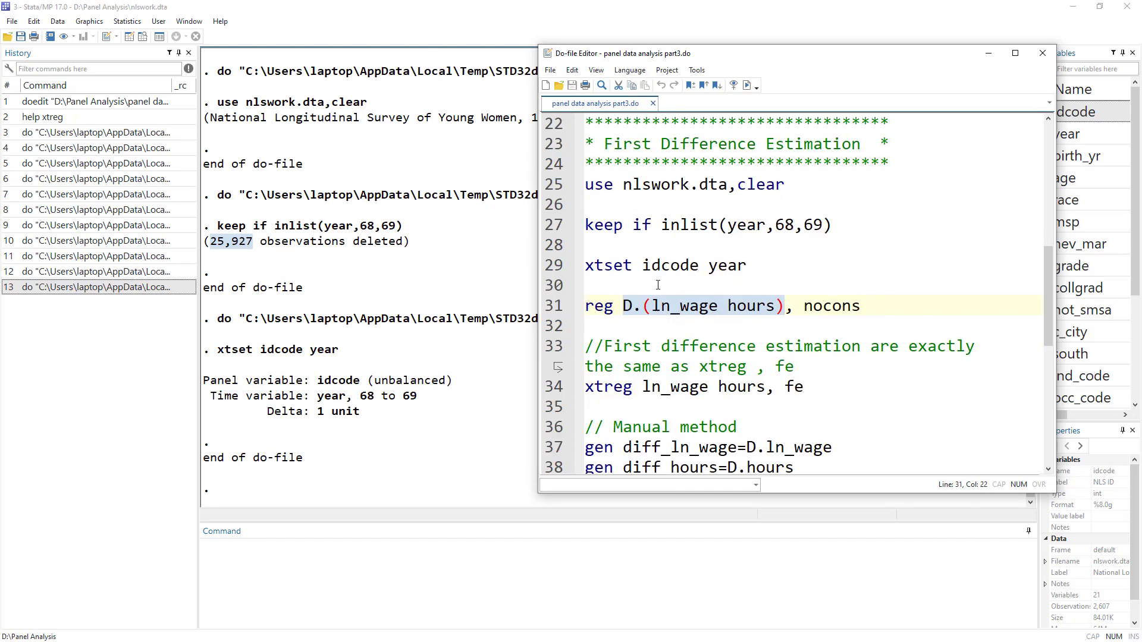
pyautogui.scroll(-1, 673, 324)
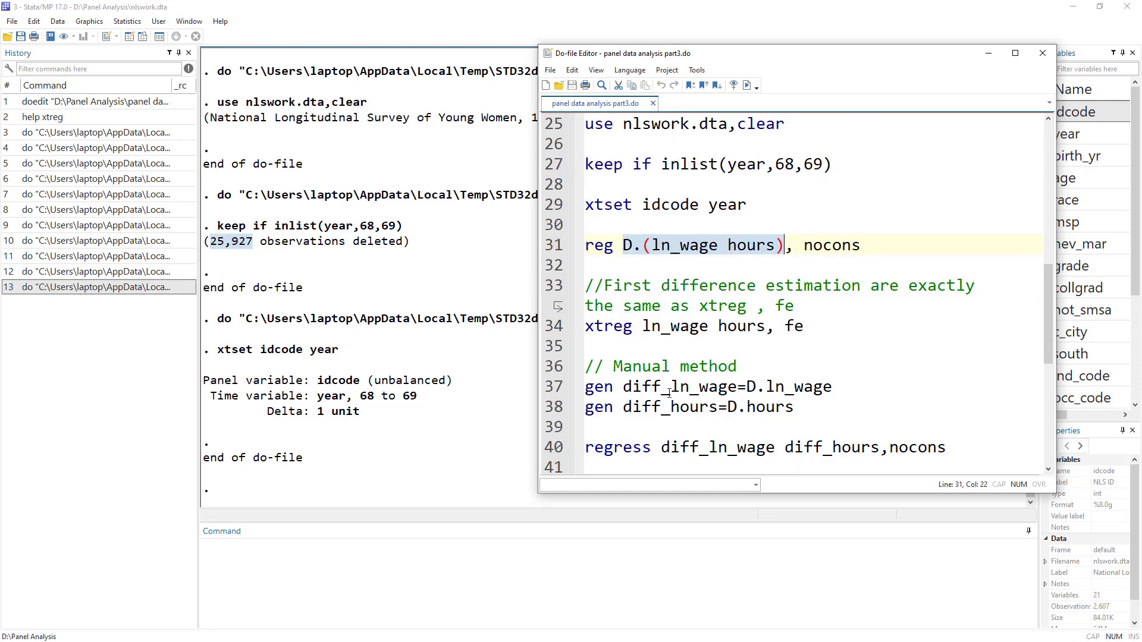
pyautogui.scroll(1, 664, 386)
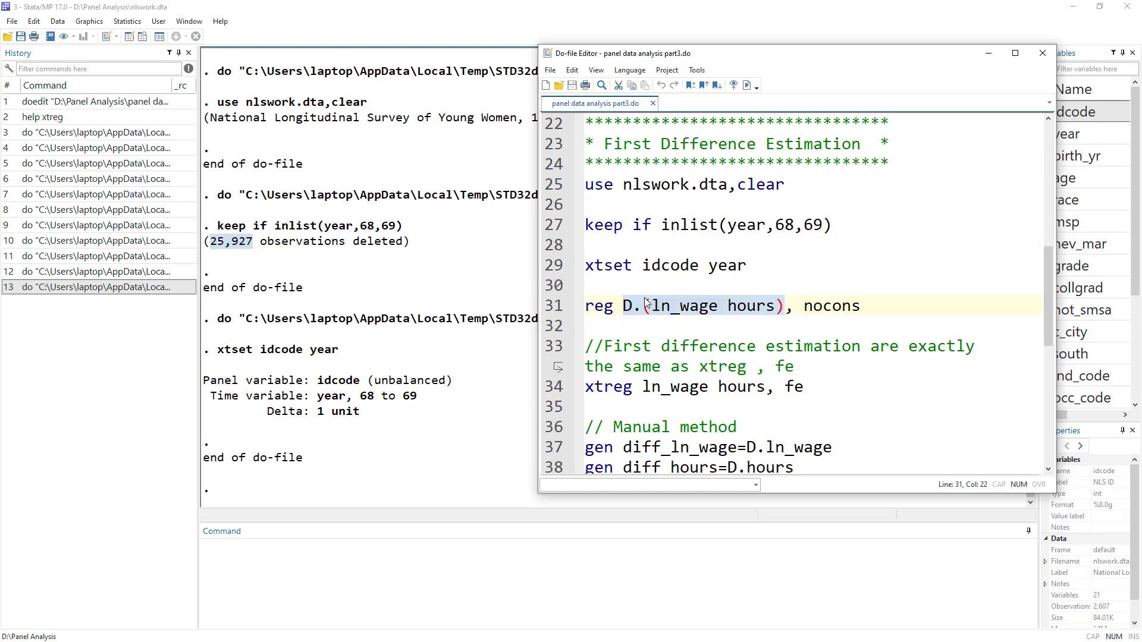
# Run the first-difference regression reg D.(ln_wage hours), nocons and show its output.
pyautogui.doubleClick(593, 308)
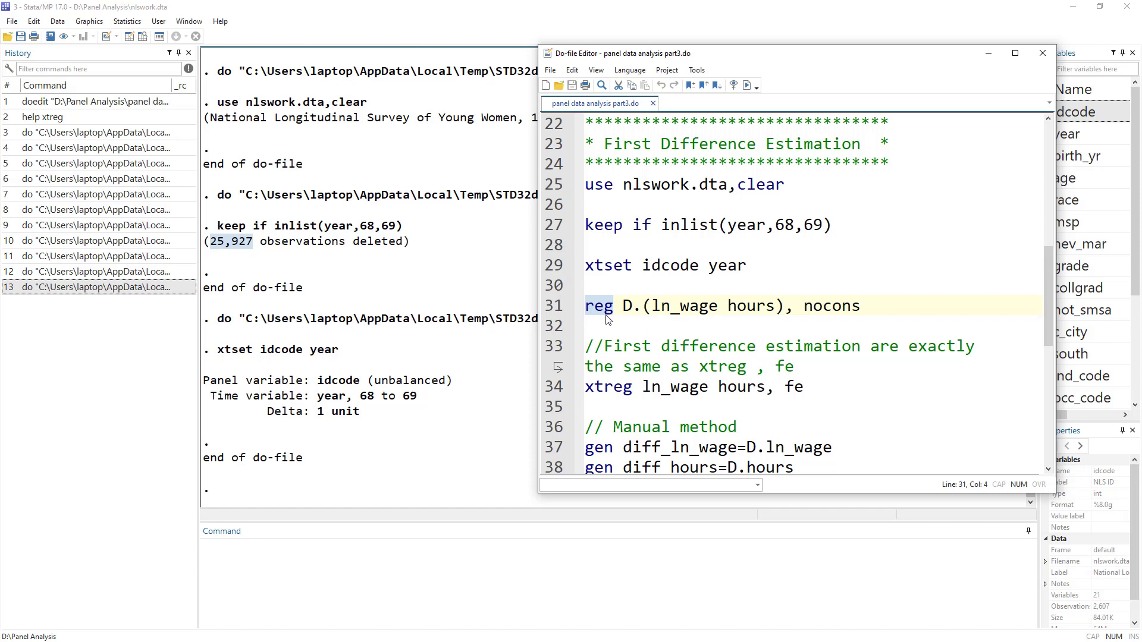
pyautogui.moveTo(585, 306); pyautogui.dragTo(618, 311)
pyautogui.moveTo(806, 306); pyautogui.dragTo(863, 306)
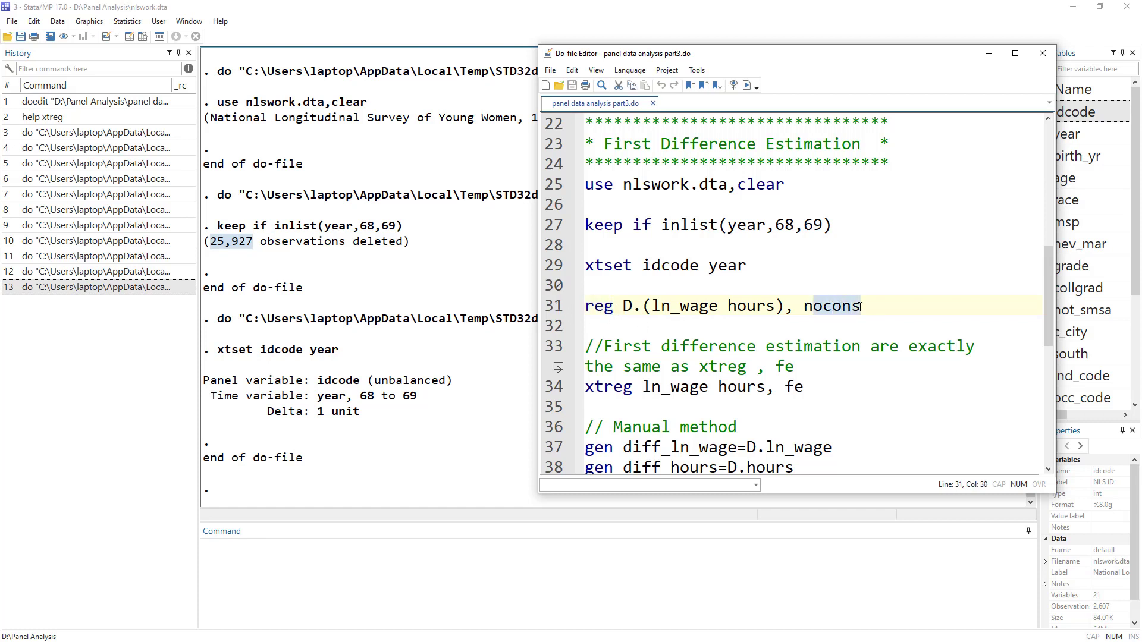
pyautogui.click(561, 306)
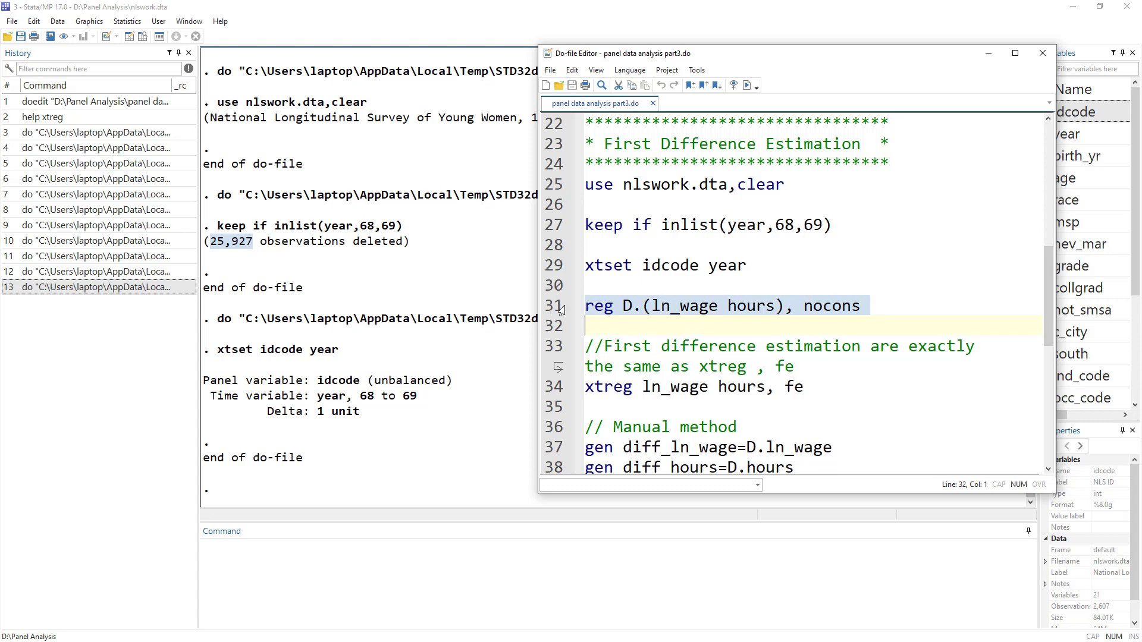
pyautogui.click(747, 85)
pyautogui.click(445, 360)
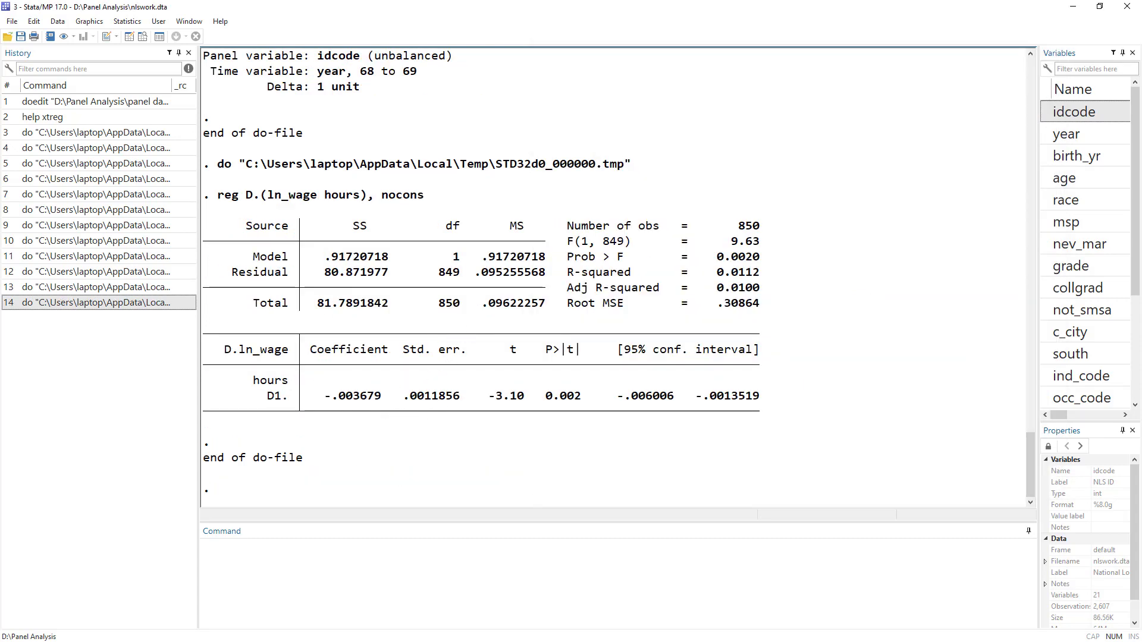
# Run xtreg ln_wage hours, fe and compare its hours coefficient with the first-difference regression's D1. row.
pyautogui.hotkey('alt', 'Tab')
pyautogui.scroll(-1, 722, 347)
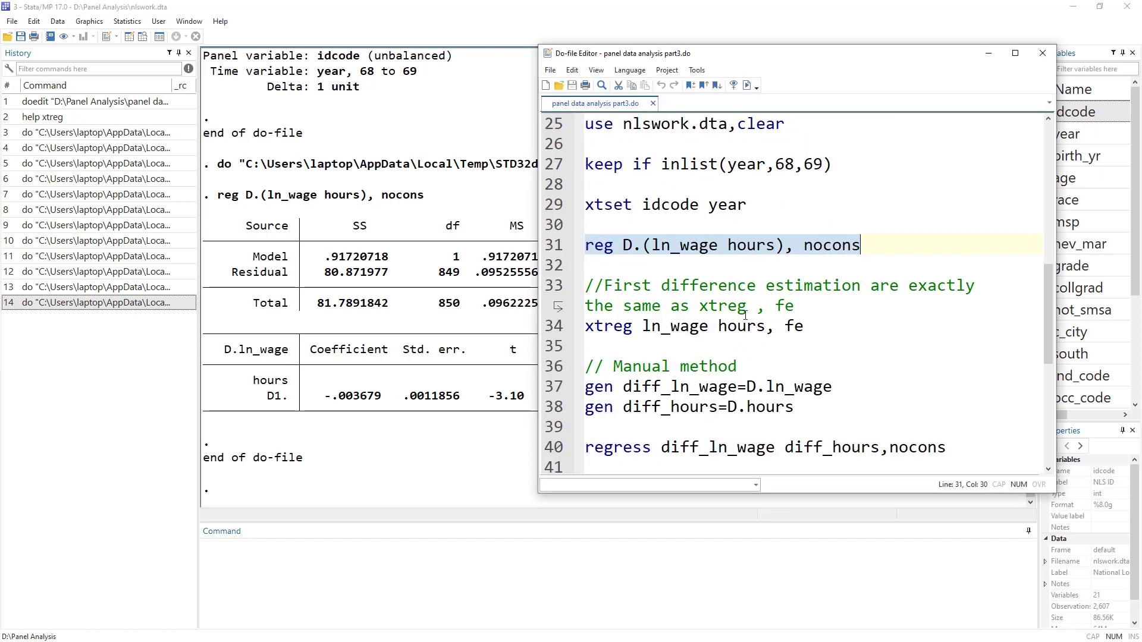
pyautogui.moveTo(605, 286); pyautogui.dragTo(884, 276)
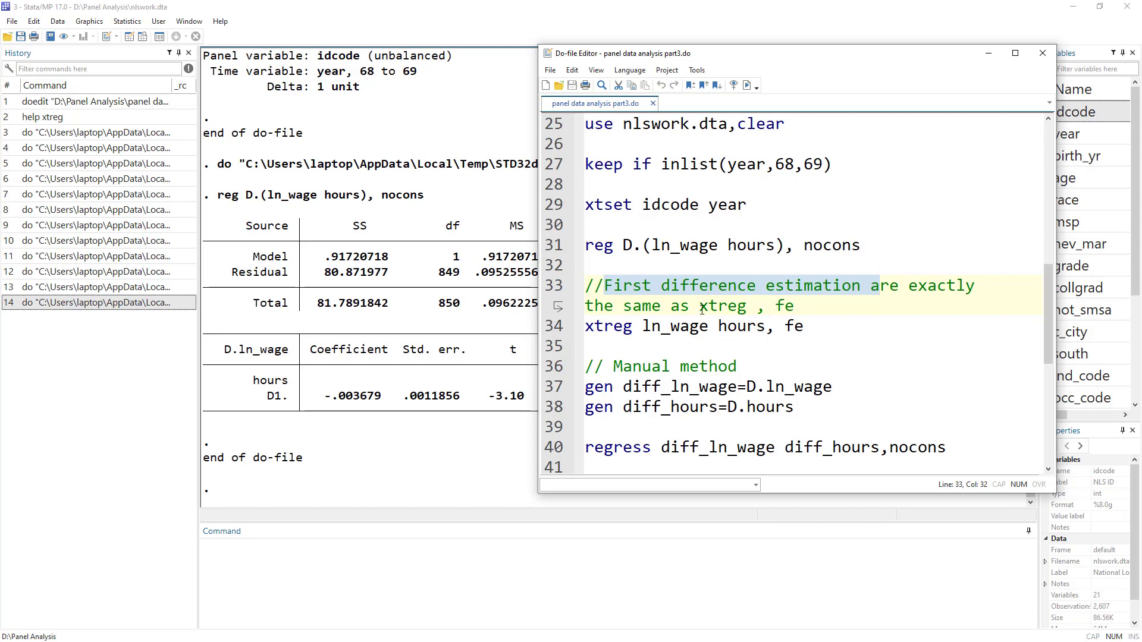
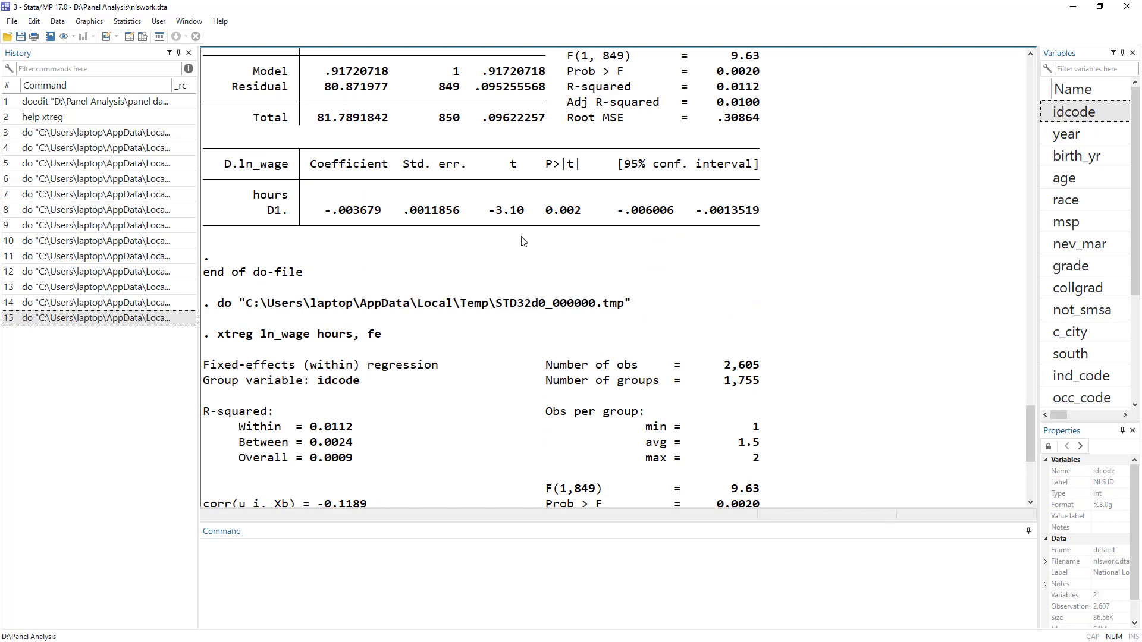
pyautogui.scroll(-5, 523, 244)
pyautogui.scroll(2, 571, 263)
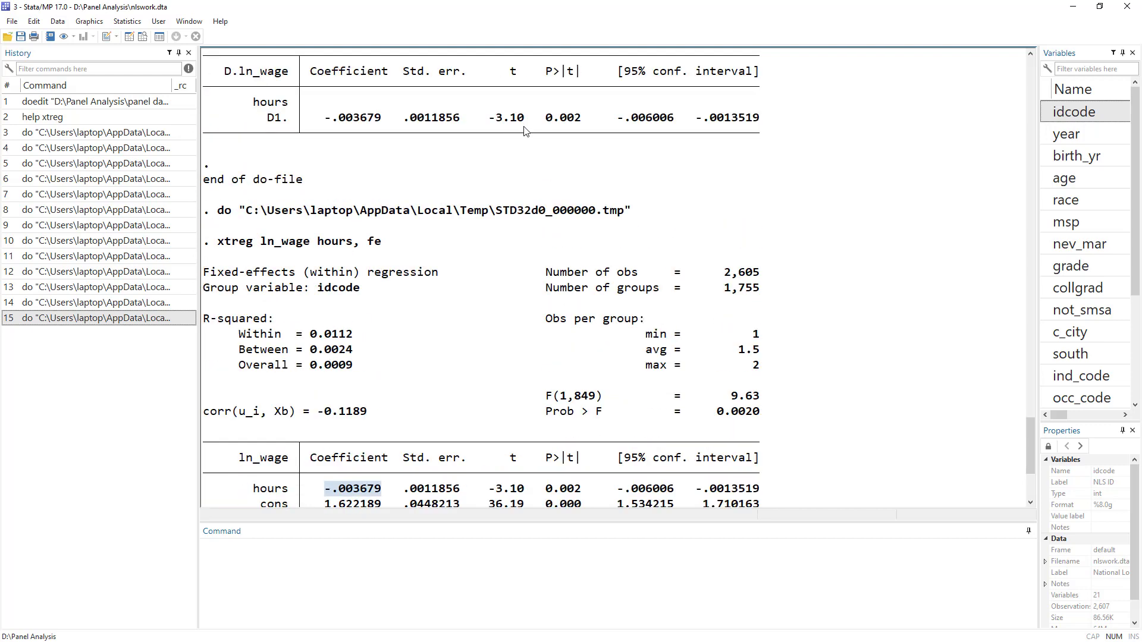
# Run gen diff_ln_wage=D.ln_wage and gen diff_hours=D.hours from the manual-method section of the do-file.
pyautogui.scroll(-4, 515, 205)
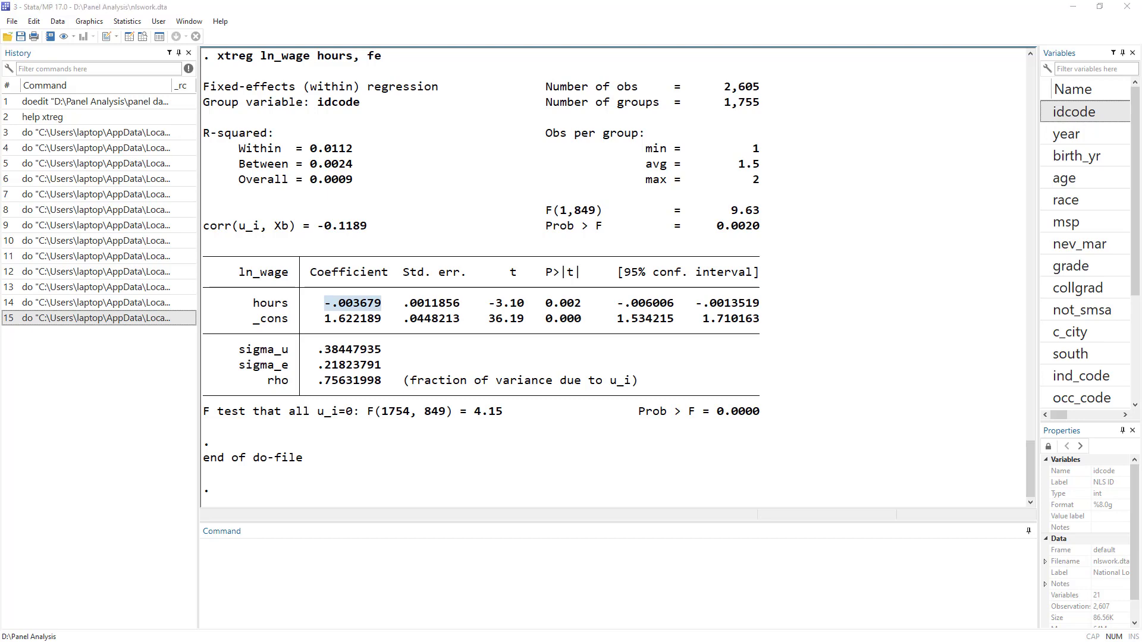
pyautogui.hotkey('alt', 'Tab')
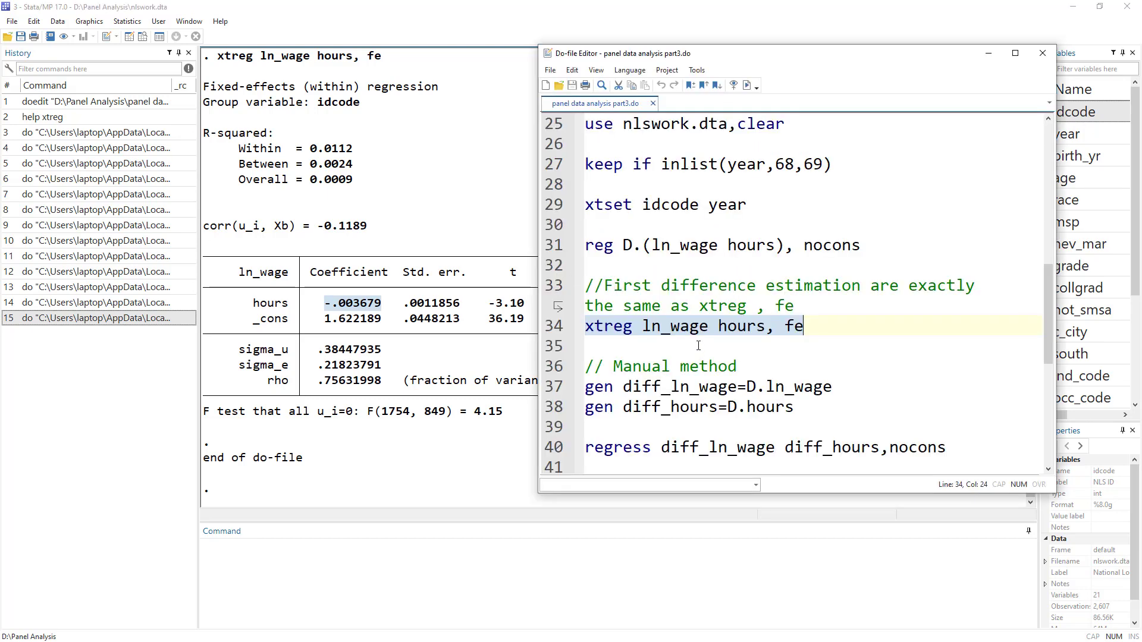
pyautogui.scroll(-1, 698, 345)
pyautogui.scroll(-1, 698, 345)
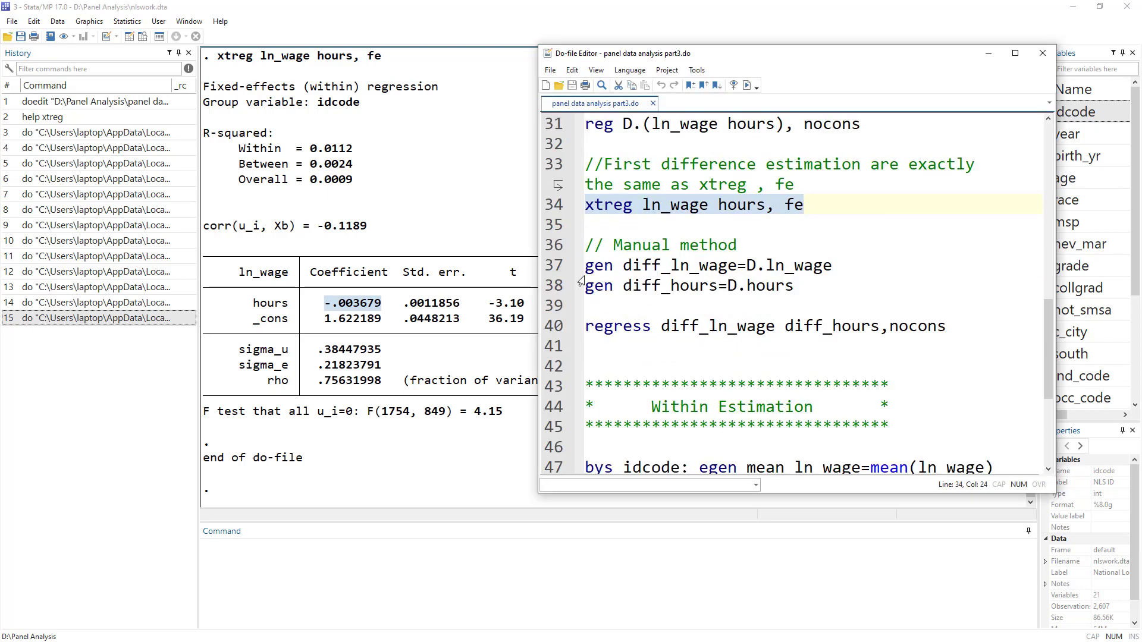
pyautogui.doubleClick(637, 265)
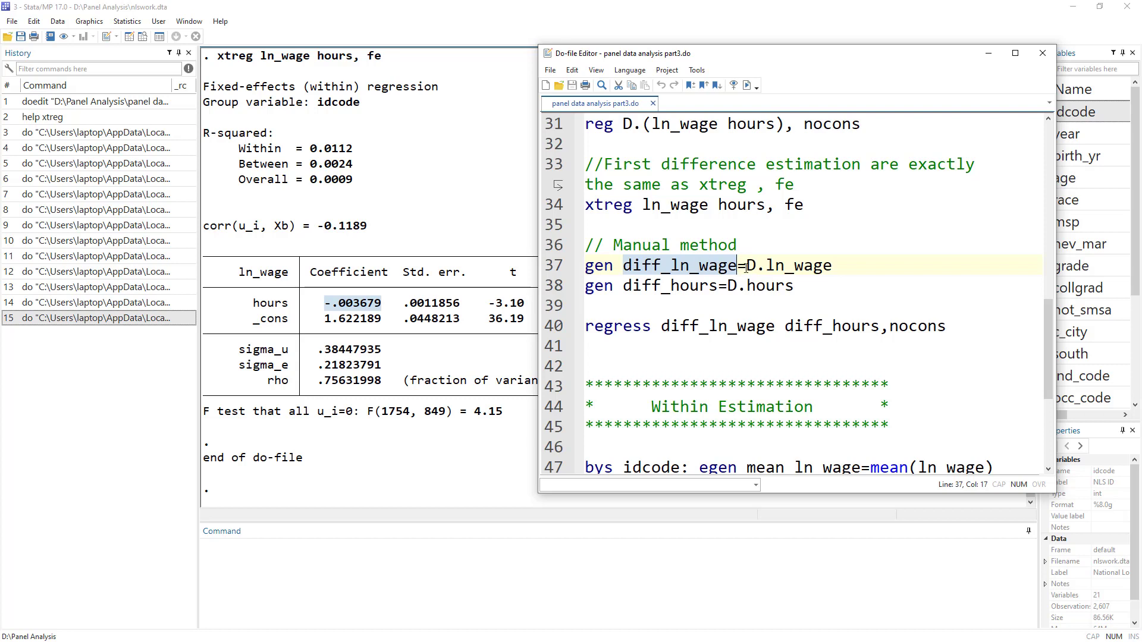
pyautogui.moveTo(747, 266); pyautogui.dragTo(763, 267)
pyautogui.click(788, 267)
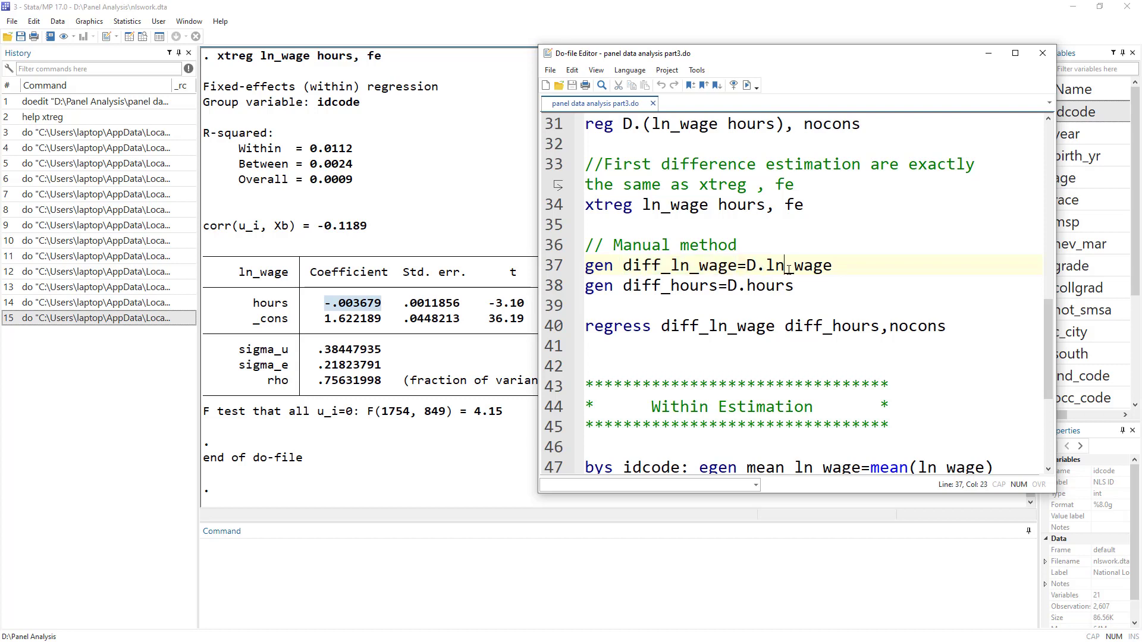
pyautogui.click(557, 267)
pyautogui.hotkey('ctrl', 'd')
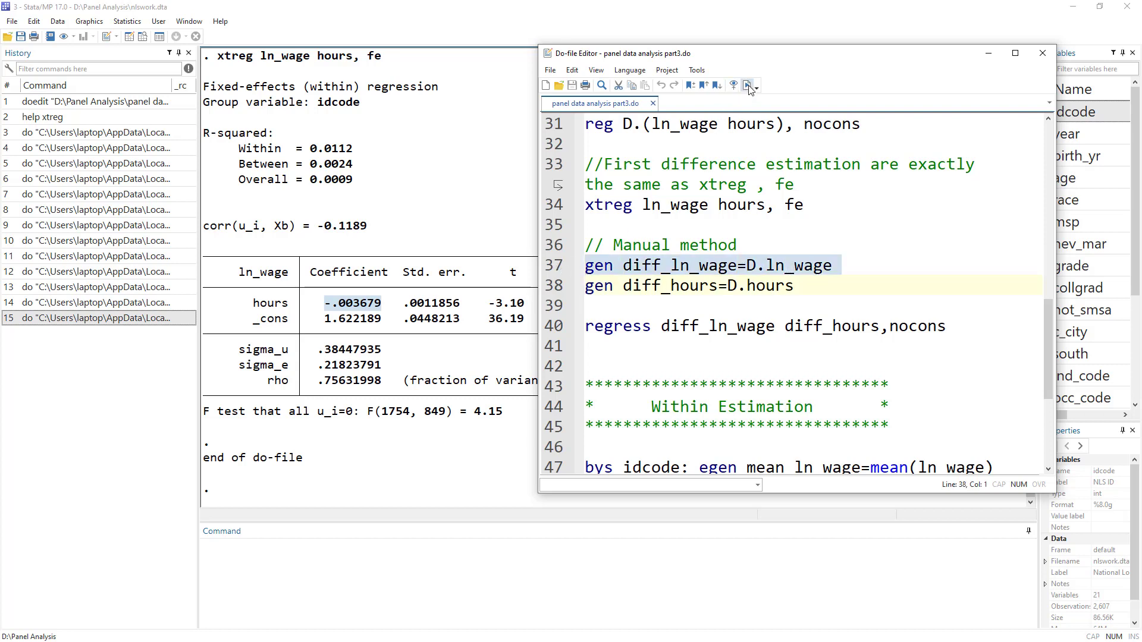
pyautogui.click(558, 286)
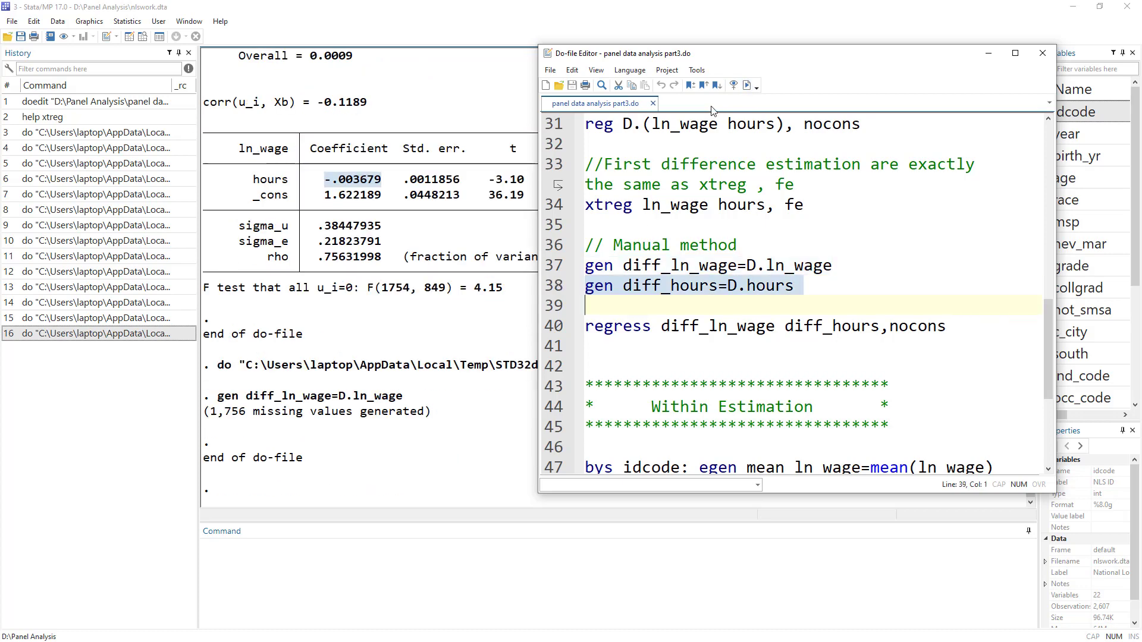
pyautogui.click(747, 85)
# With the Data Editor open, run keep idcode year ln_wage hours and regenerate diff_ln_wage and diff_hours with the two gen commands.
pyautogui.click(127, 36)
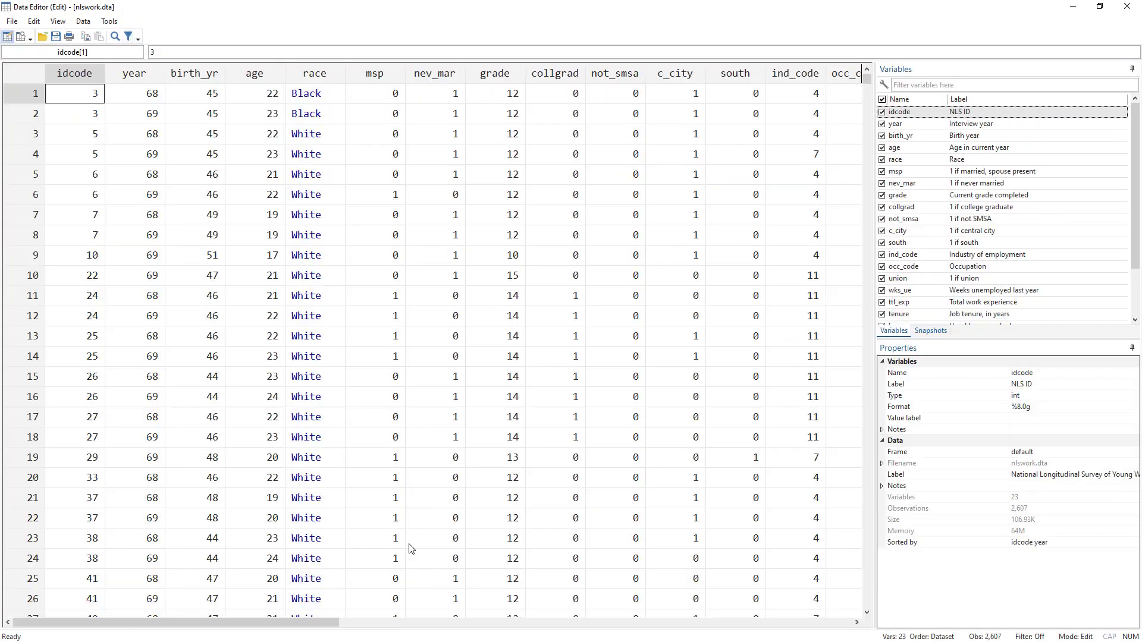
pyautogui.moveTo(321, 629)
pyautogui.mouseDown()
pyautogui.moveTo(339, 622)
pyautogui.moveTo(325, 622)
pyautogui.mouseUp()
pyautogui.hotkey('alt', 'Tab')
pyautogui.scroll(4, 693, 238)
pyautogui.scroll(-3, 699, 247)
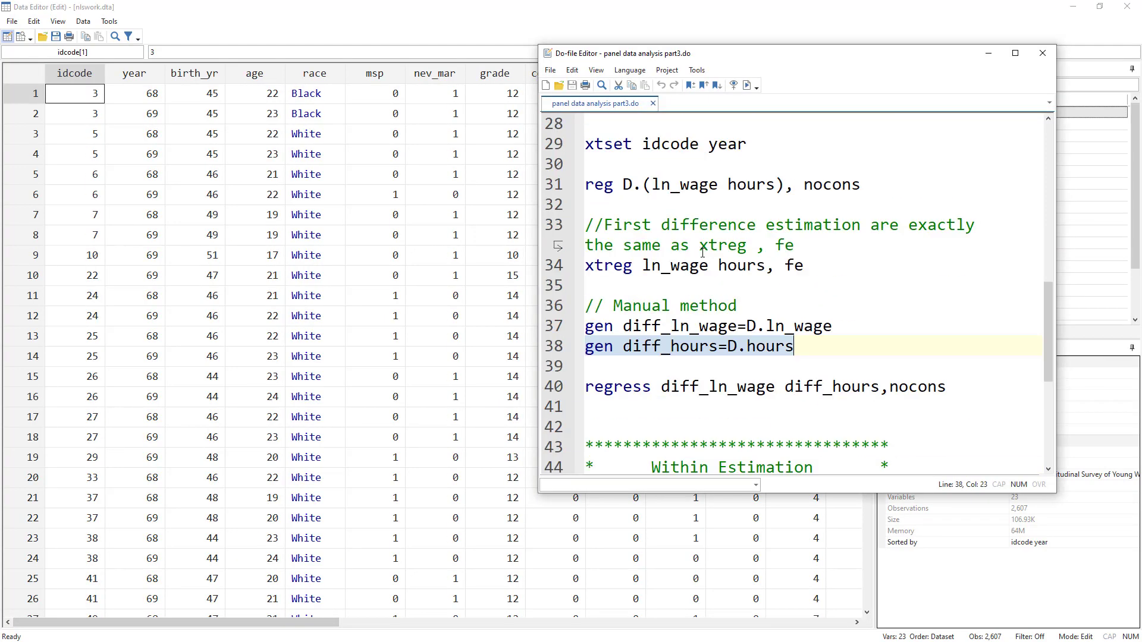
pyautogui.click(497, 343)
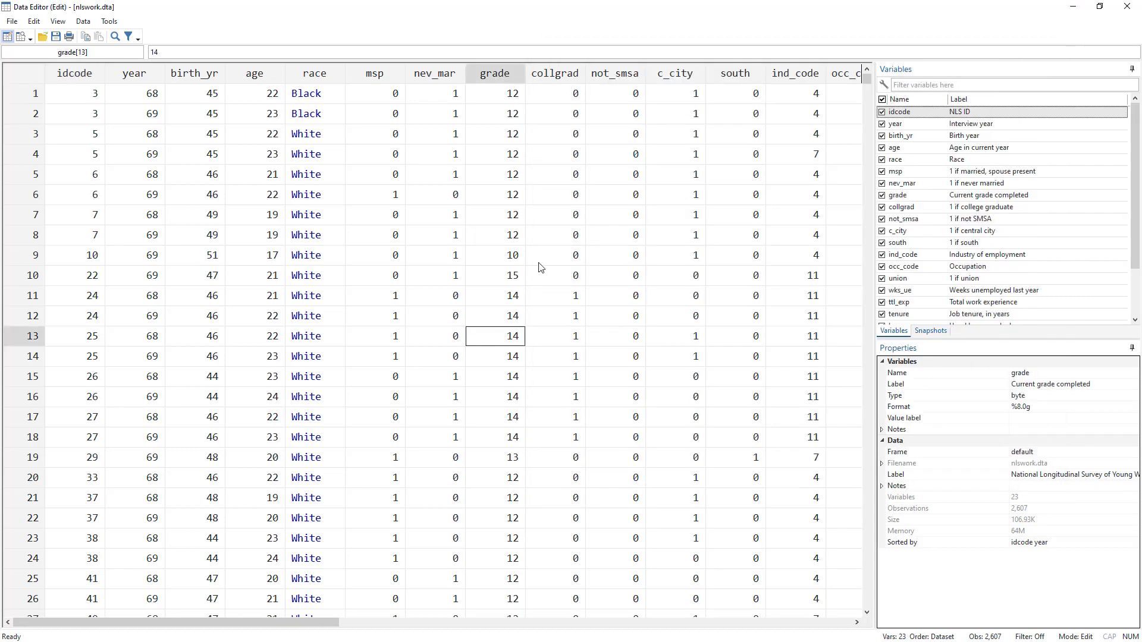
pyautogui.hotkey('alt', 'Tab')
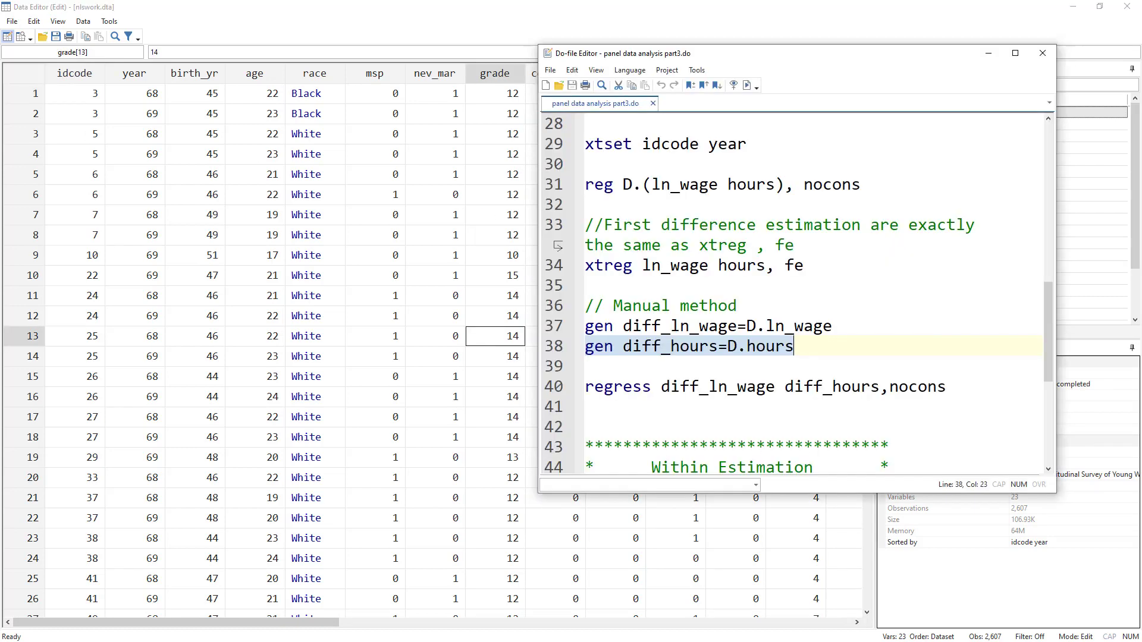
pyautogui.hotkey('shift', 'Up')
pyautogui.hotkey('ctrl', 'd')
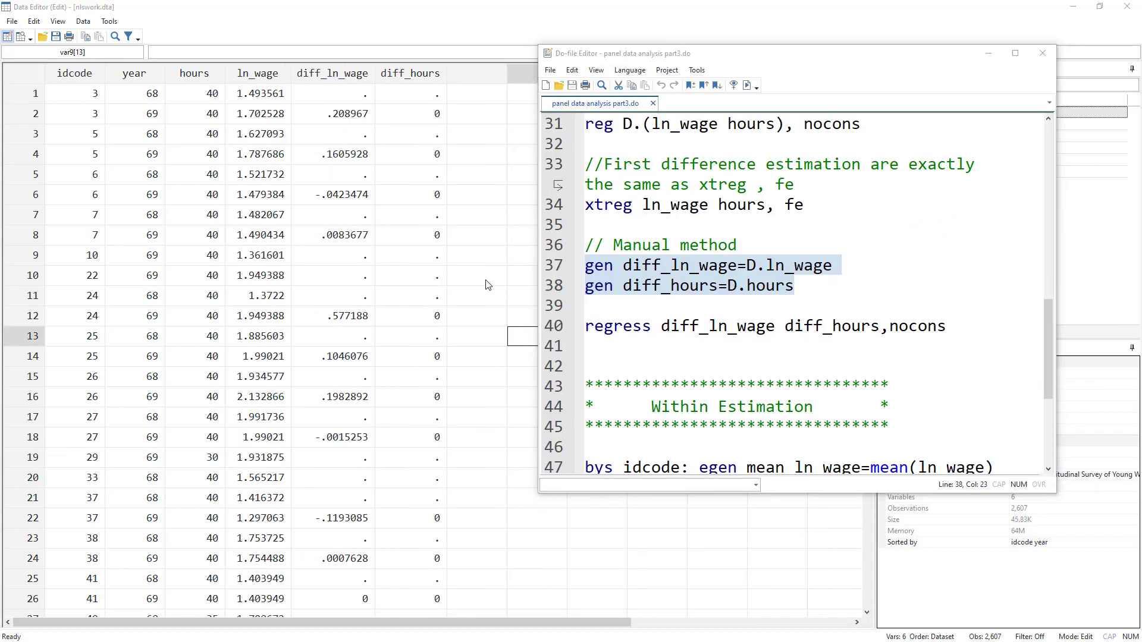
# Check how diff_ln_wage and diff_hours follow from the year 68 and 69 values of each idcode, including the missing first-year rows.
pyautogui.click(349, 124)
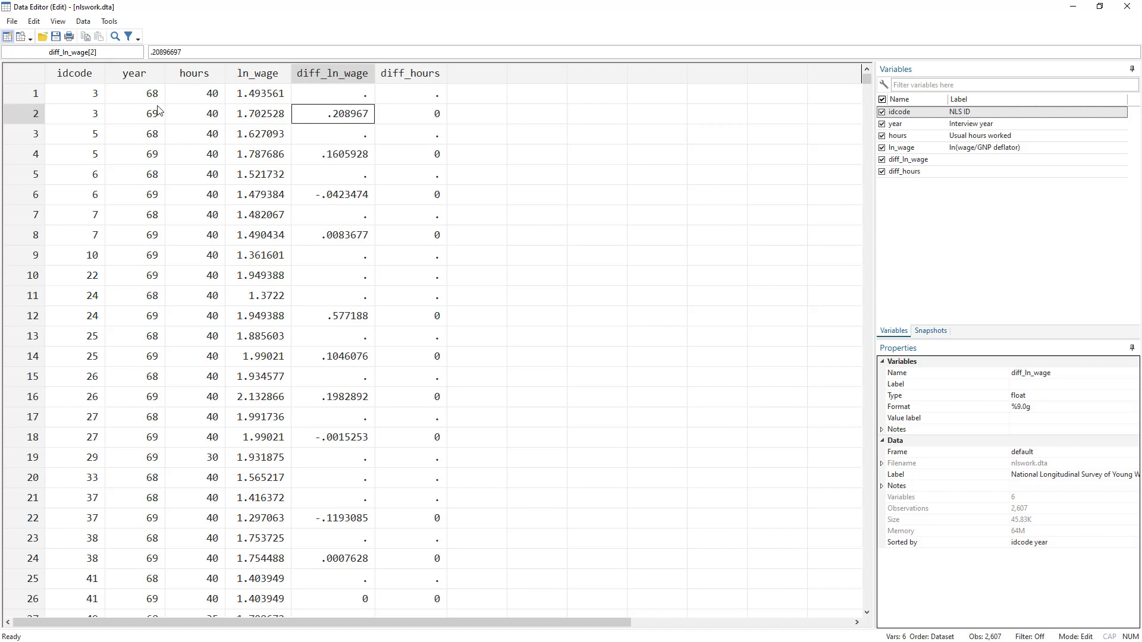
pyautogui.click(239, 116)
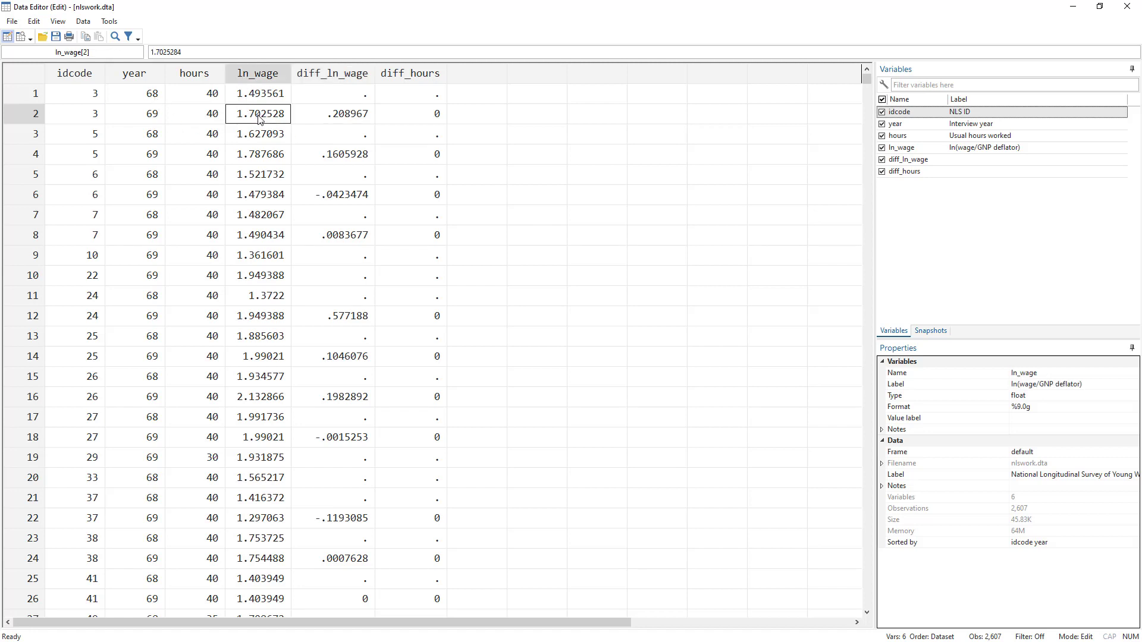
pyautogui.click(149, 117)
pyautogui.click(238, 117)
pyautogui.click(249, 101)
pyautogui.click(153, 97)
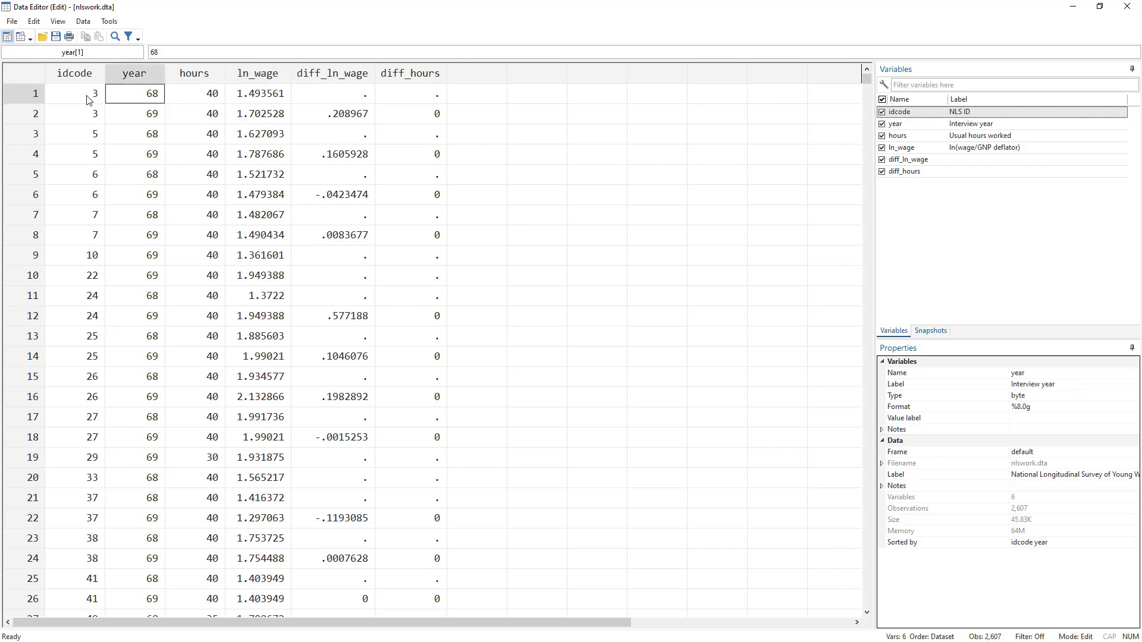
pyautogui.moveTo(90, 100); pyautogui.dragTo(416, 117)
pyautogui.moveTo(325, 89); pyautogui.dragTo(433, 92)
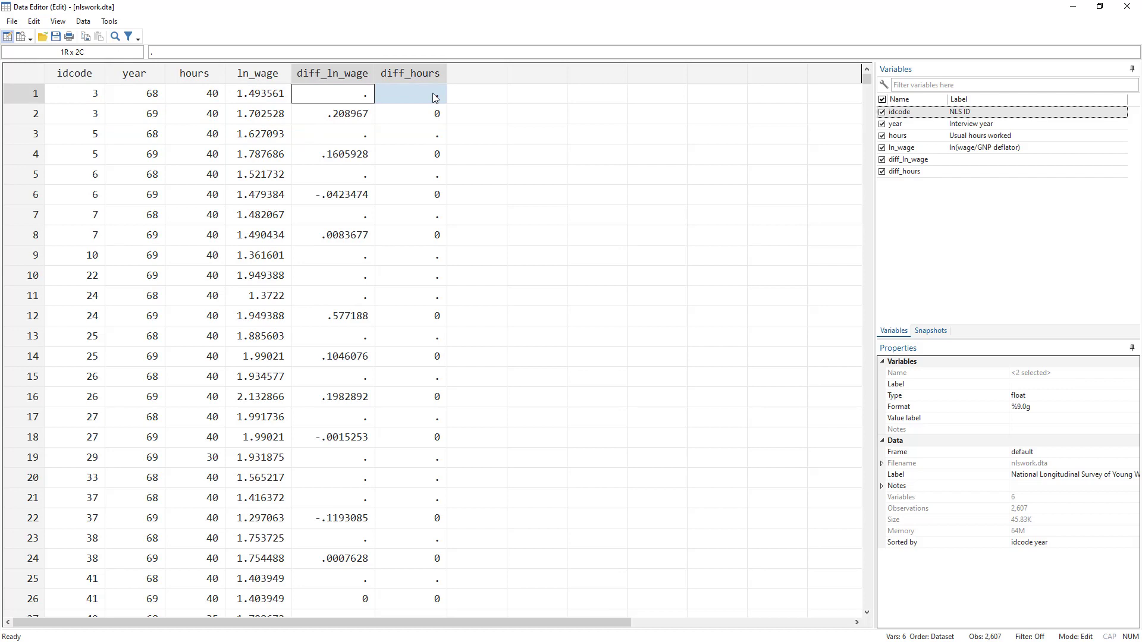
pyautogui.click(264, 101)
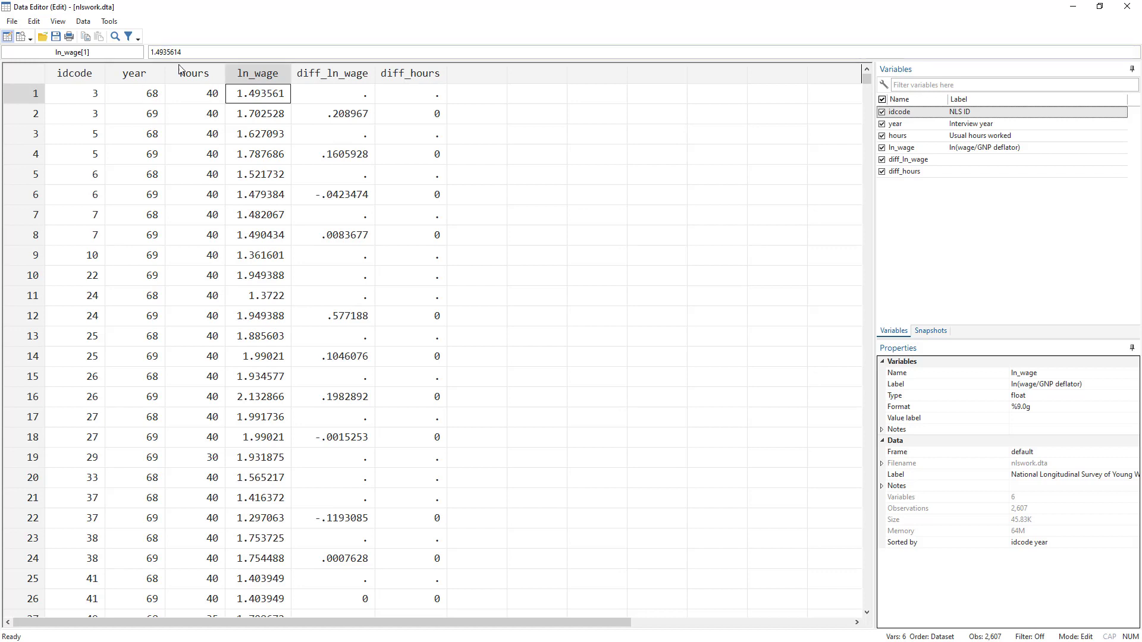
pyautogui.moveTo(351, 95); pyautogui.dragTo(418, 95)
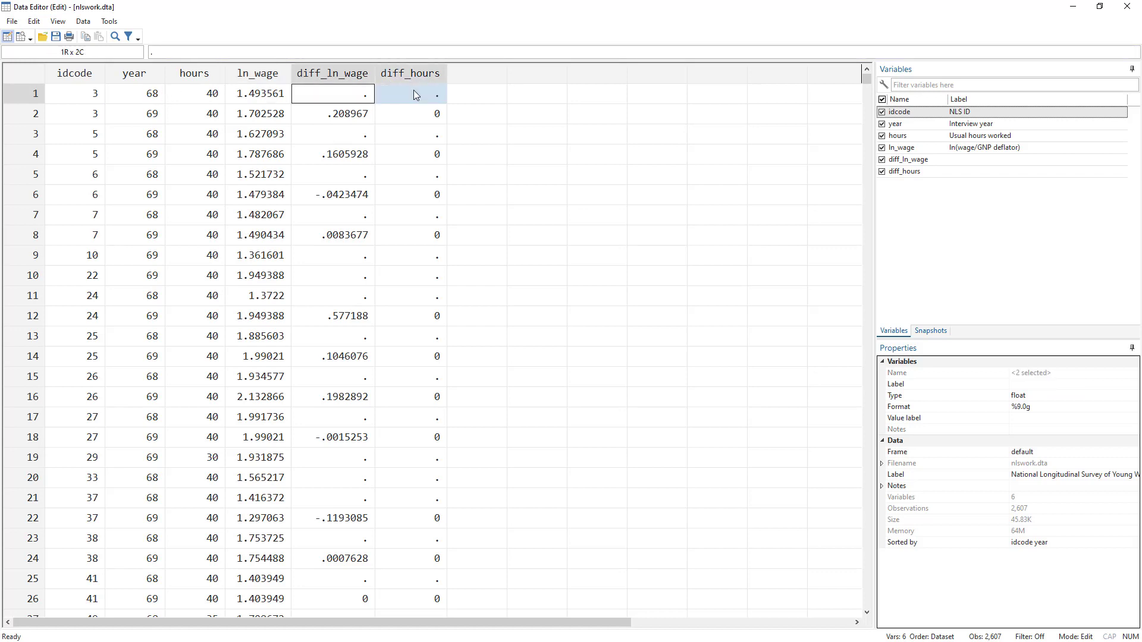
pyautogui.moveTo(348, 134); pyautogui.dragTo(416, 133)
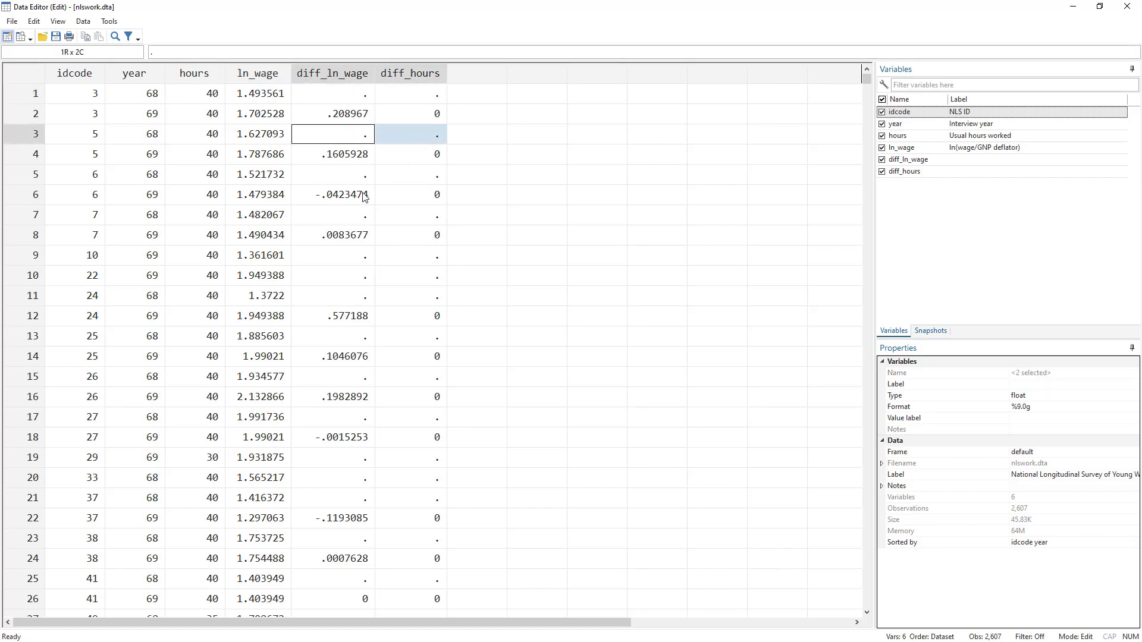
pyautogui.moveTo(350, 178); pyautogui.dragTo(437, 174)
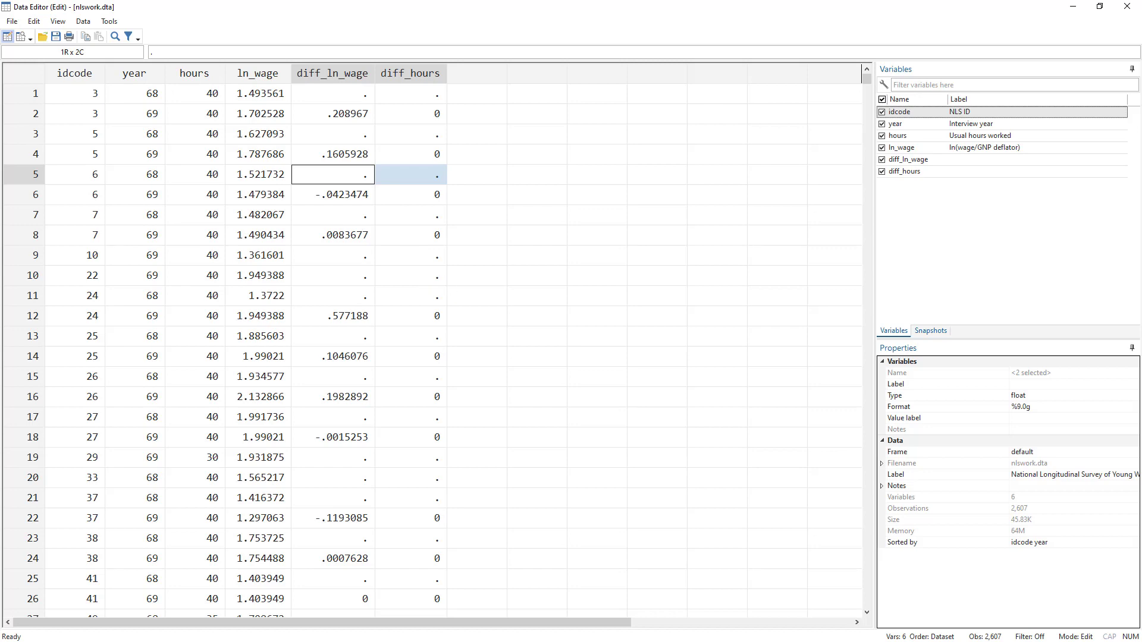
# Close the Data Editor and run regress diff_ln_wage diff_hours,nocons from the do-file.
pyautogui.hotkey('alt', 'F4')
pyautogui.hotkey('ctrl', '9')
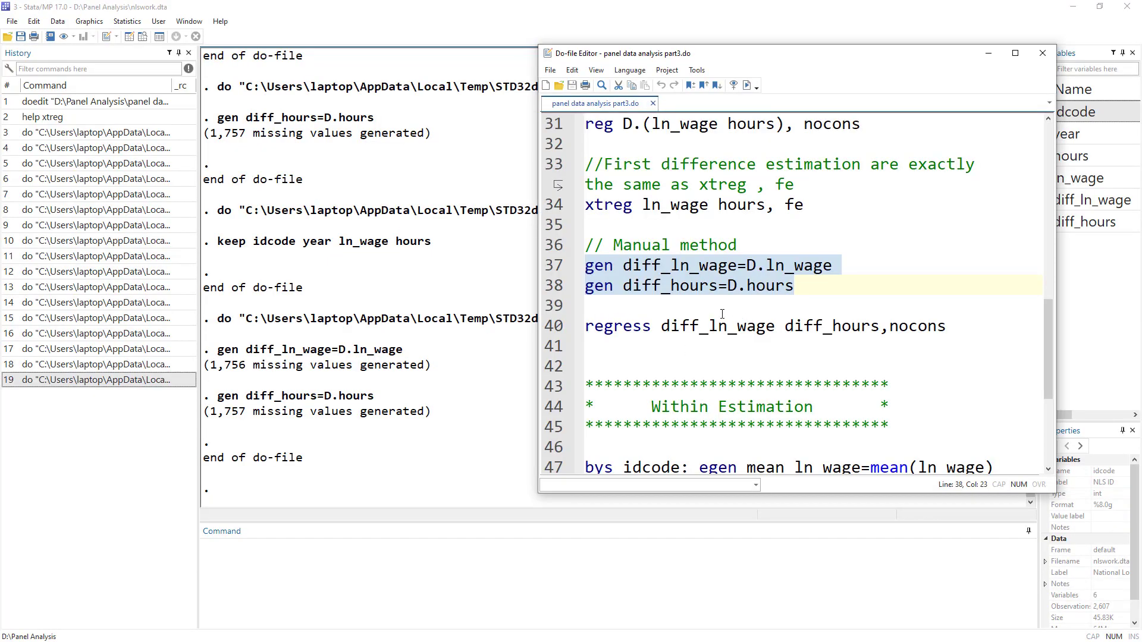
pyautogui.doubleClick(719, 326)
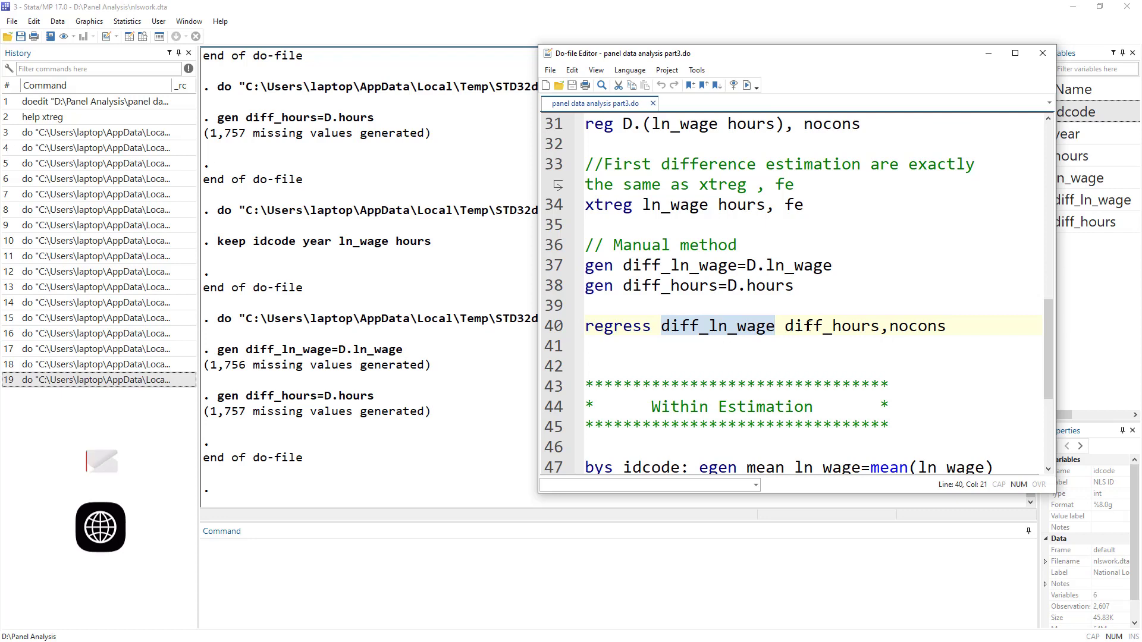
pyautogui.doubleClick(833, 326)
pyautogui.tripleClick(773, 326)
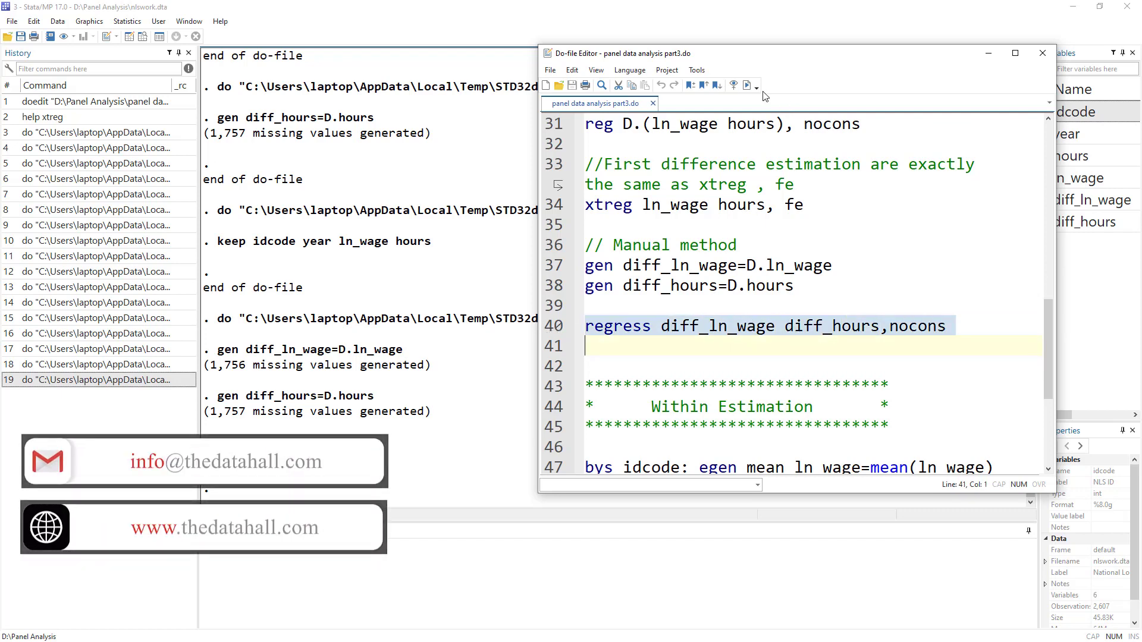
pyautogui.click(746, 85)
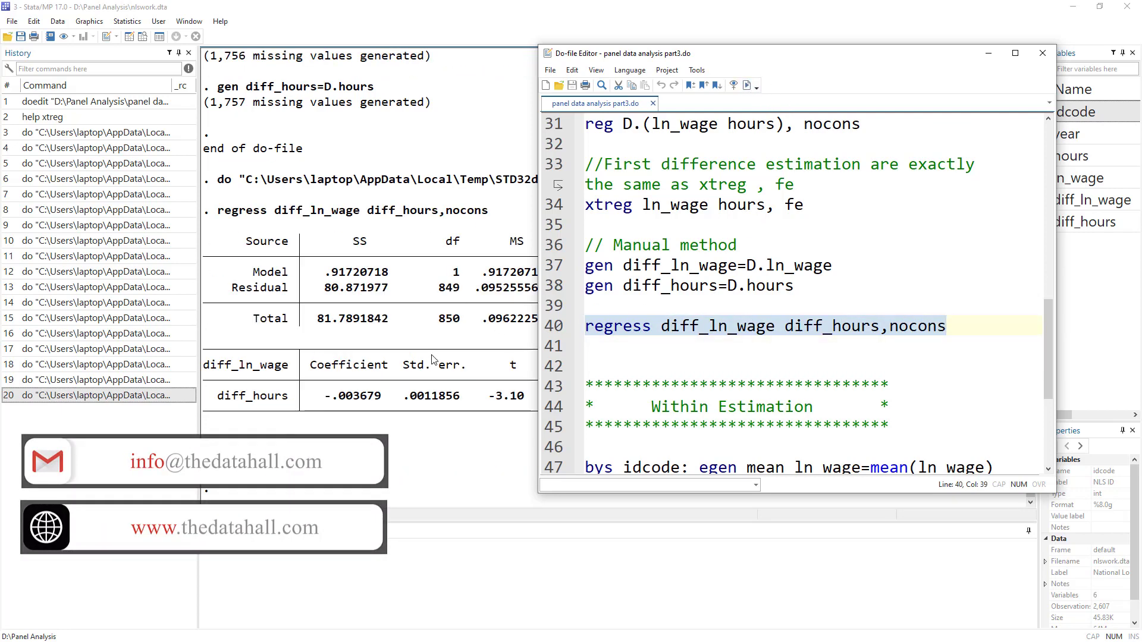
# Compare the manual regression's coefficient and number of observations with the earlier reg D.(ln_wage hours), nocons and xtreg ln_wage hours, fe results.
pyautogui.click(348, 408)
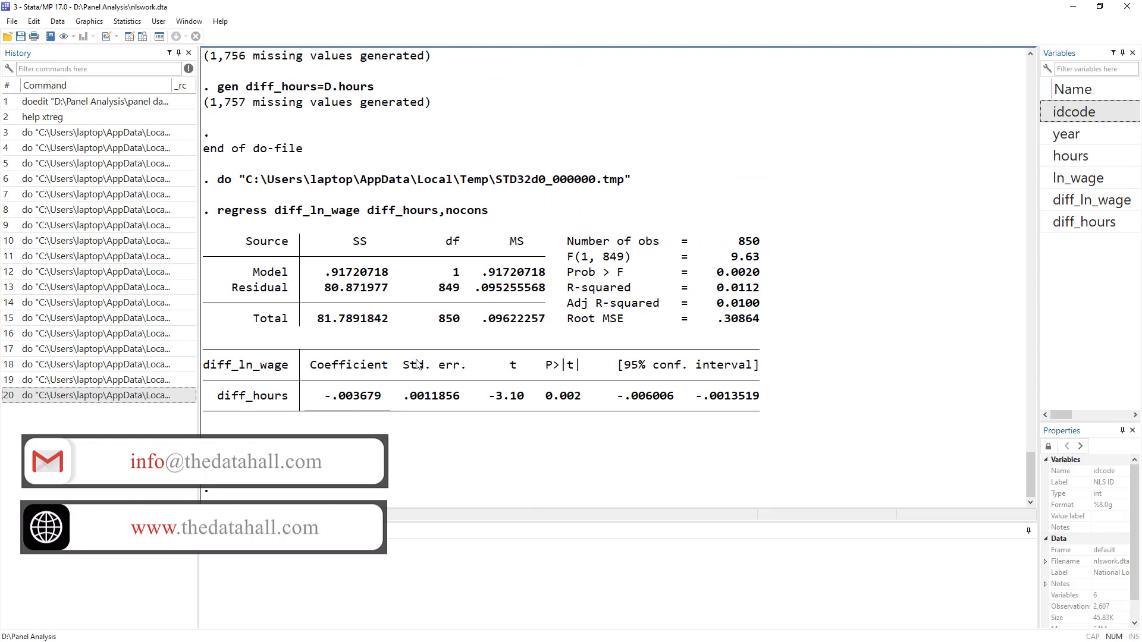
pyautogui.scroll(10, 419, 364)
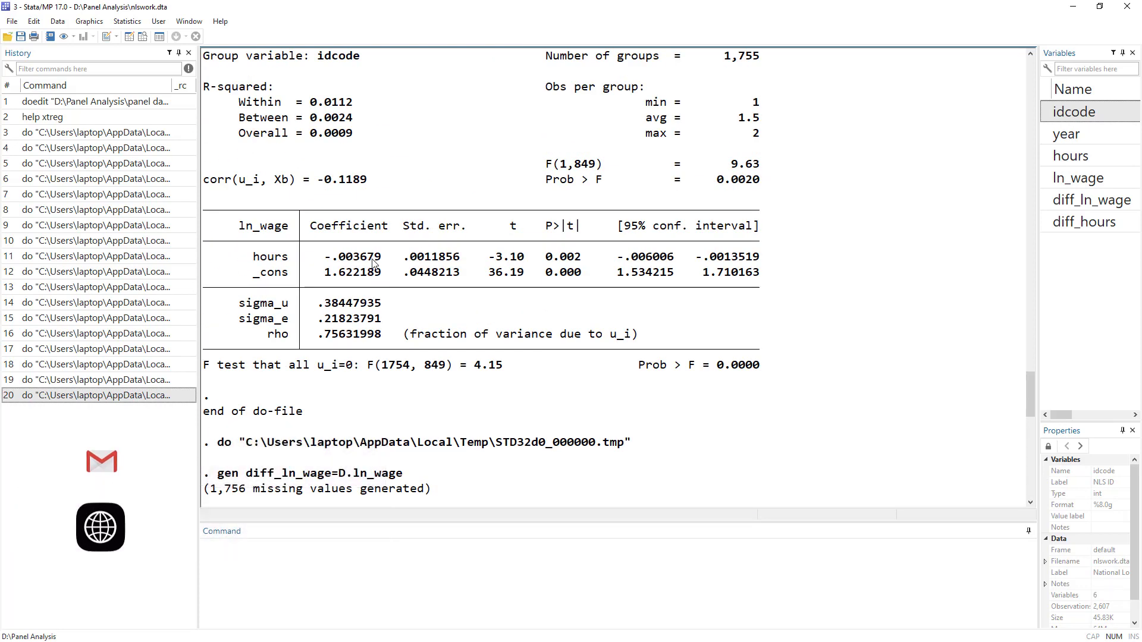
pyautogui.scroll(9, 373, 263)
pyautogui.scroll(-3, 357, 408)
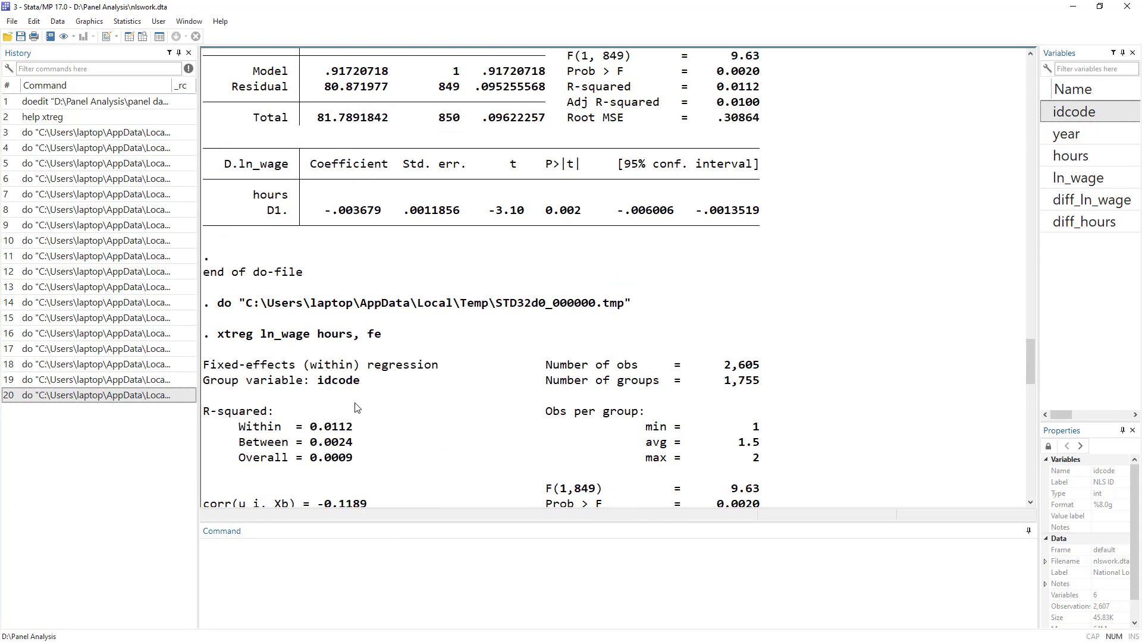
pyautogui.scroll(-5, 357, 408)
pyautogui.scroll(8, 390, 158)
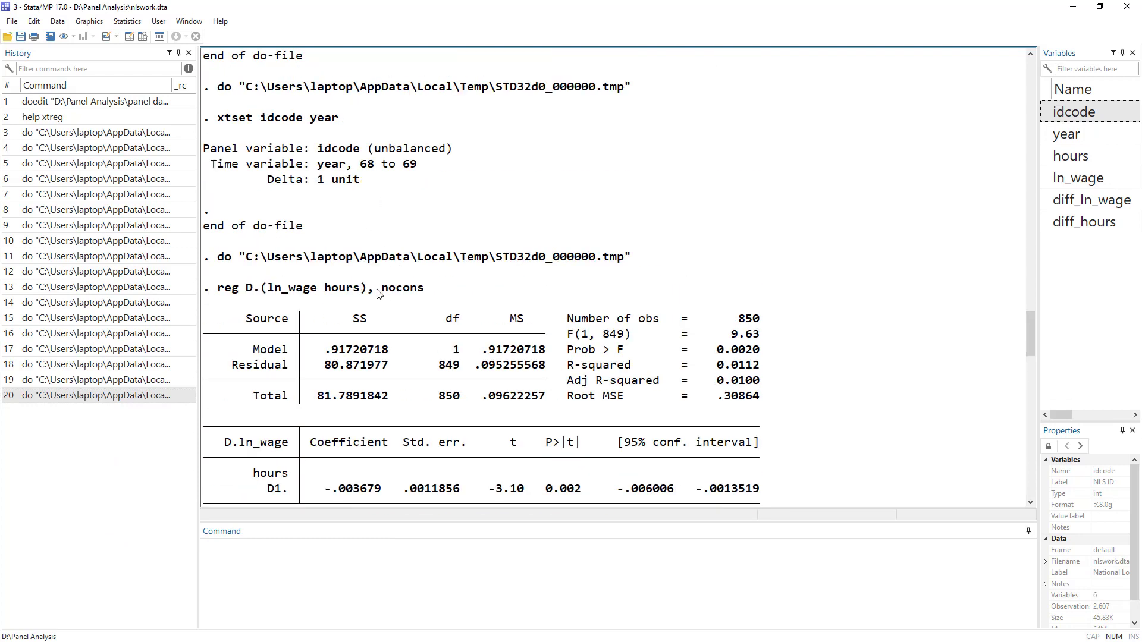
pyautogui.moveTo(209, 288); pyautogui.dragTo(420, 298)
pyautogui.scroll(-7, 420, 302)
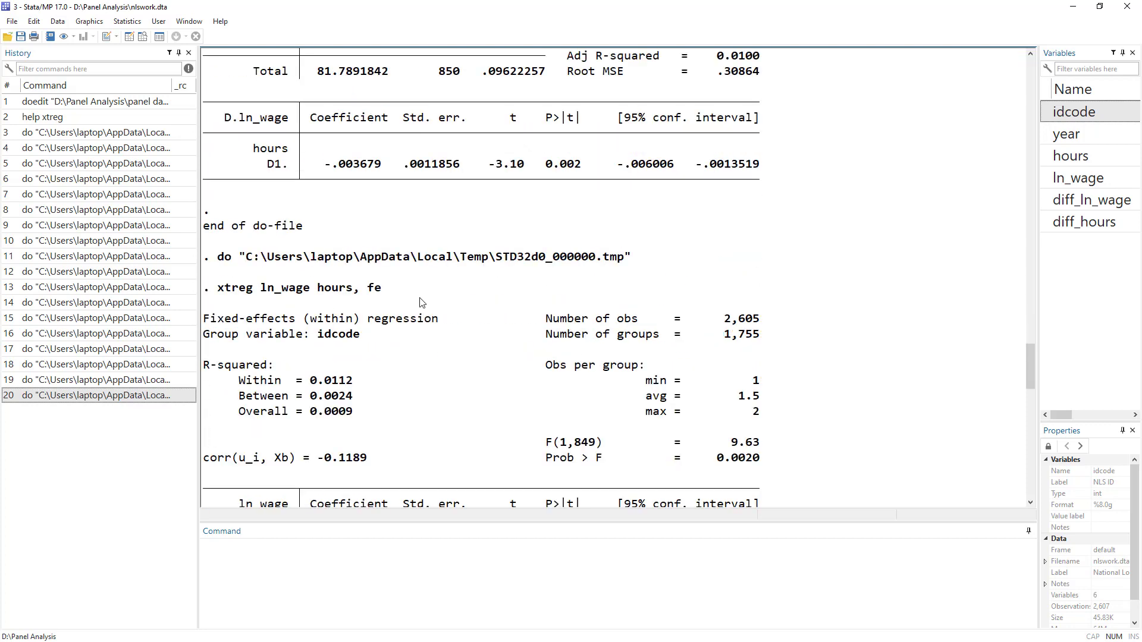
pyautogui.scroll(-6, 421, 302)
pyautogui.moveTo(1035, 411); pyautogui.dragTo(994, 482)
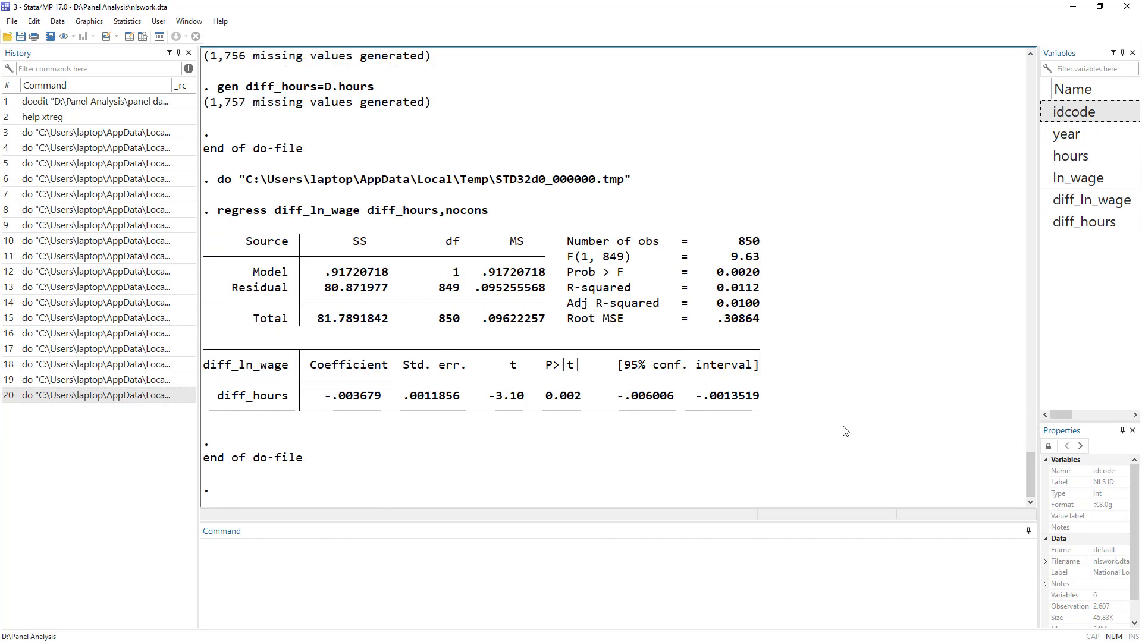
pyautogui.doubleClick(748, 242)
pyautogui.moveTo(1024, 466); pyautogui.dragTo(1053, 506)
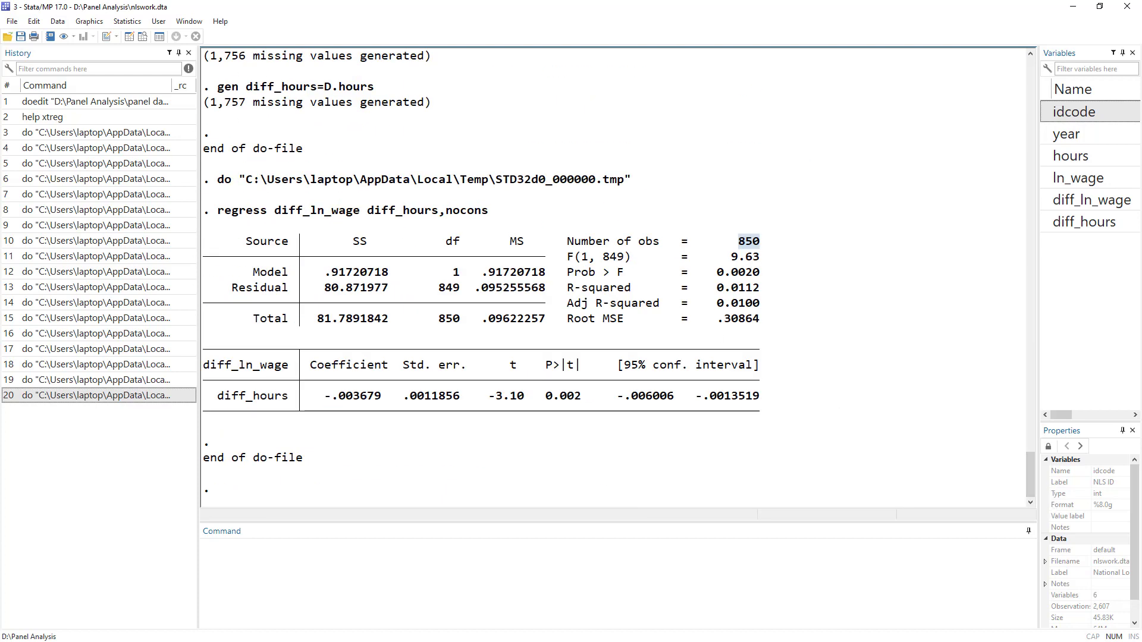
# From the do-file's Within Estimation section, run the two bys idcode: egen commands that create mean_ln_wage and mean_hours.
pyautogui.hotkey('alt', 'Tab')
pyautogui.click(726, 288)
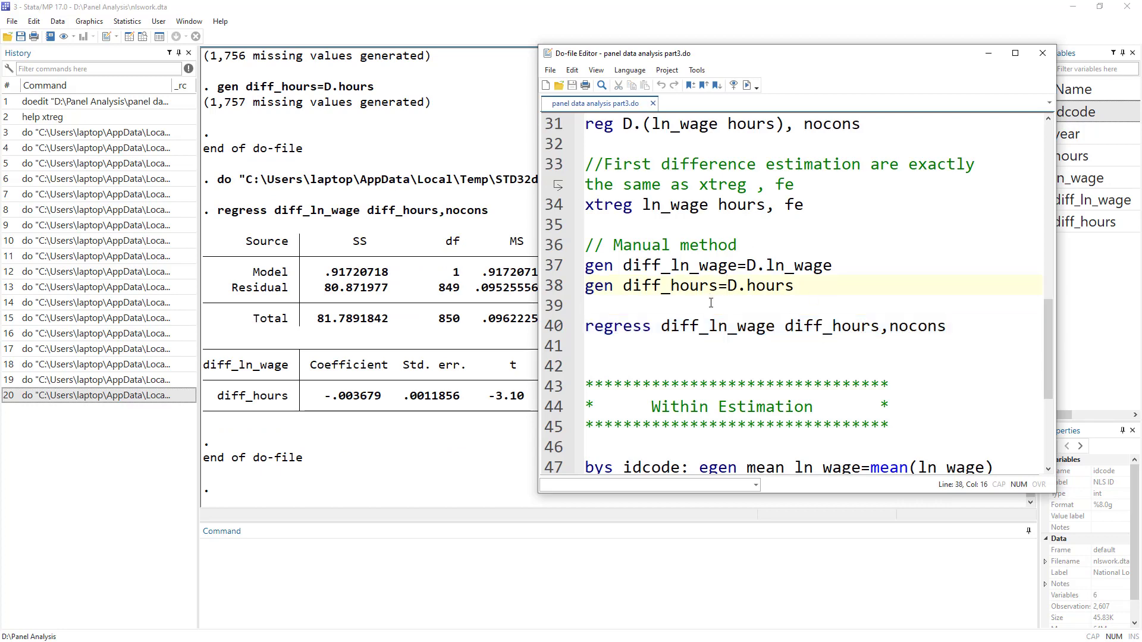
pyautogui.scroll(-4, 710, 303)
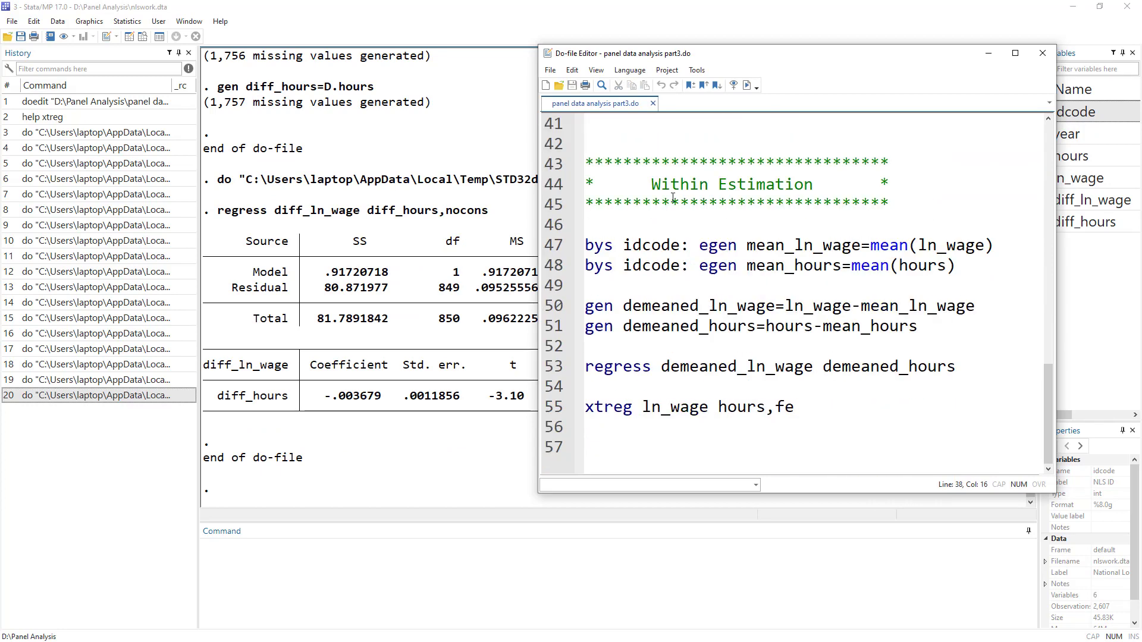
pyautogui.moveTo(647, 183); pyautogui.dragTo(829, 171)
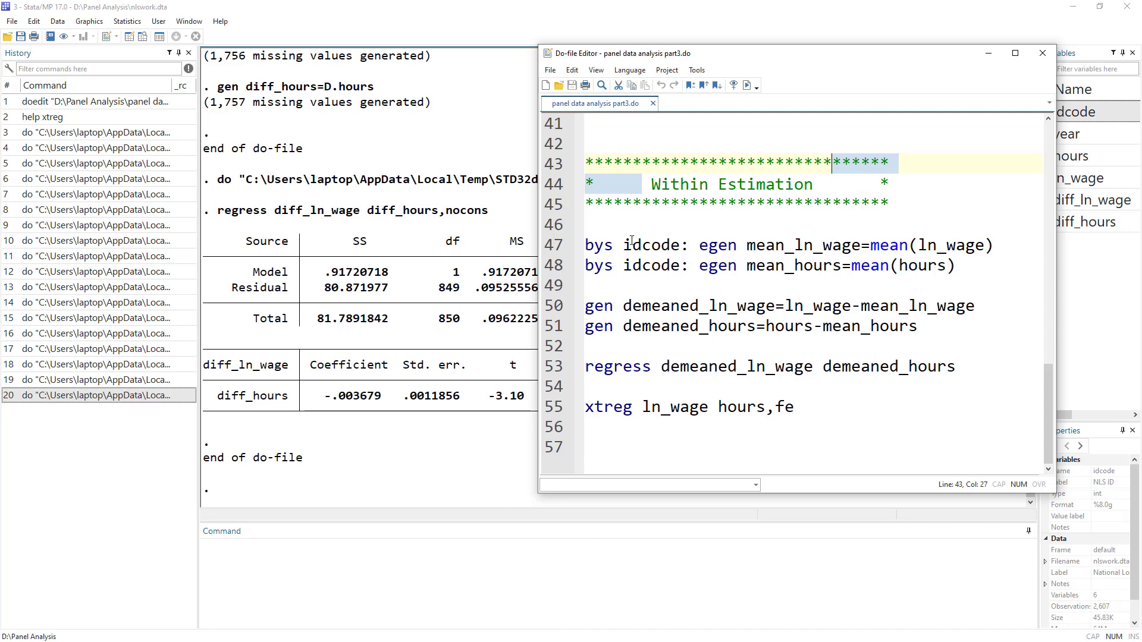
pyautogui.moveTo(586, 245); pyautogui.dragTo(861, 247)
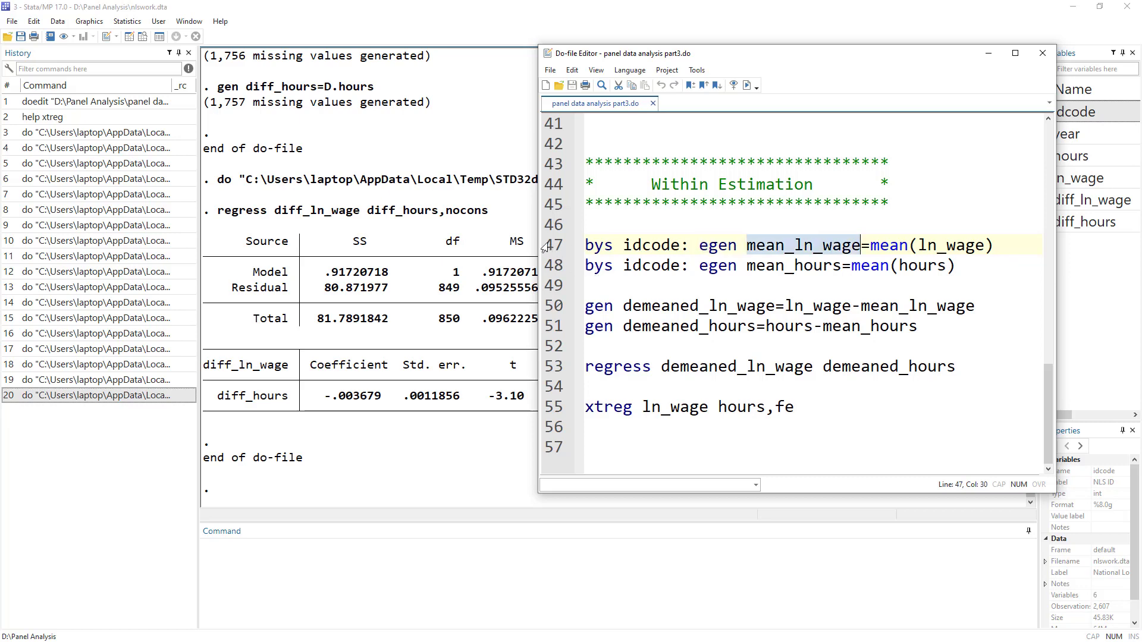
pyautogui.moveTo(551, 250); pyautogui.dragTo(553, 275)
pyautogui.click(748, 85)
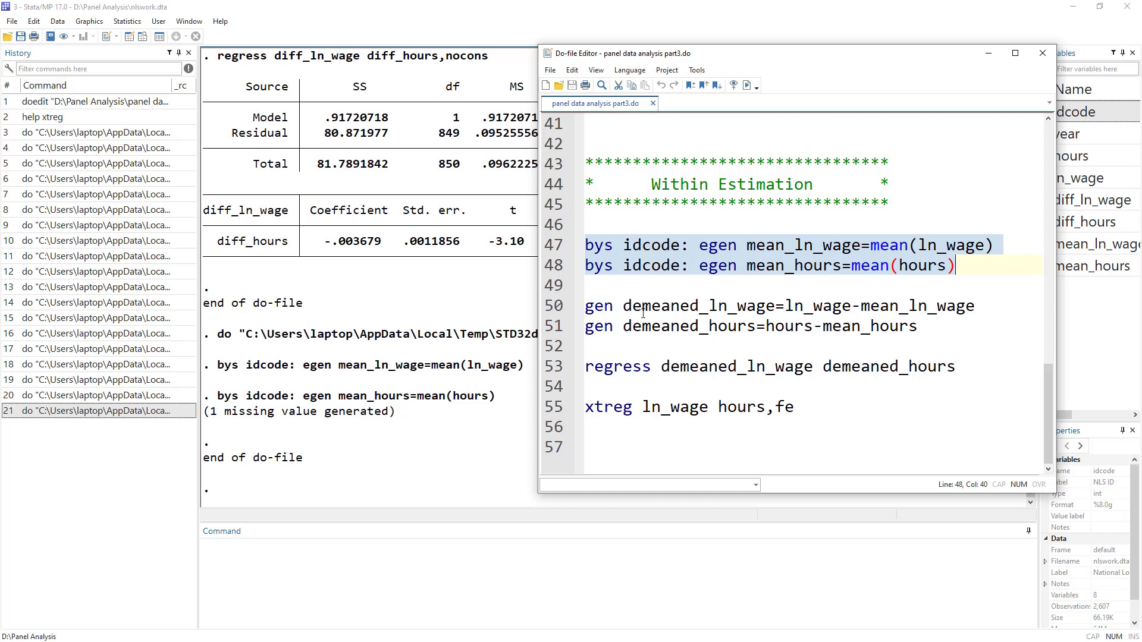
# Run the two gen commands that create demeaned_ln_wage and demeaned_hours by subtracting each variable's idcode mean.
pyautogui.moveTo(624, 306); pyautogui.dragTo(775, 307)
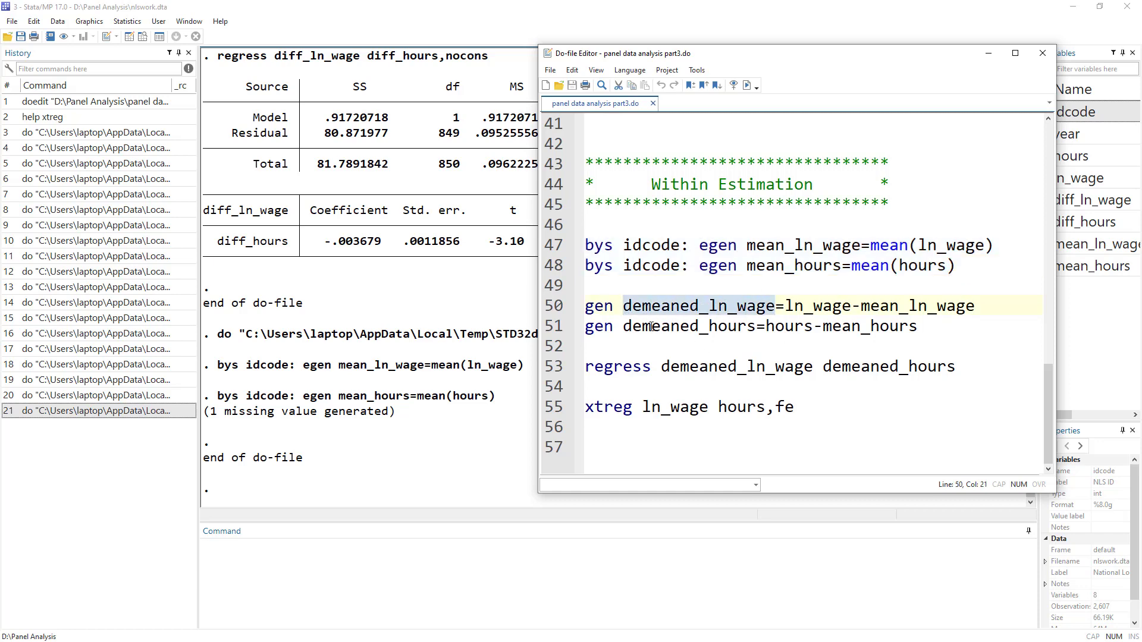
pyautogui.moveTo(624, 325); pyautogui.dragTo(757, 325)
pyautogui.doubleClick(802, 307)
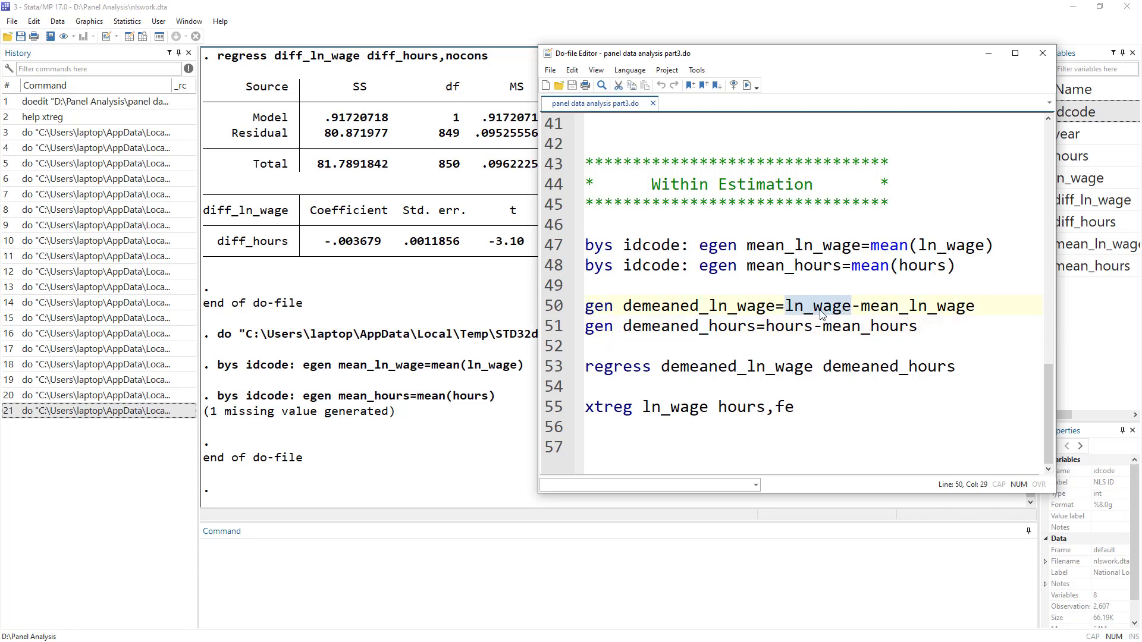
pyautogui.click(852, 309)
pyautogui.doubleClick(852, 308)
pyautogui.moveTo(553, 307); pyautogui.dragTo(559, 326)
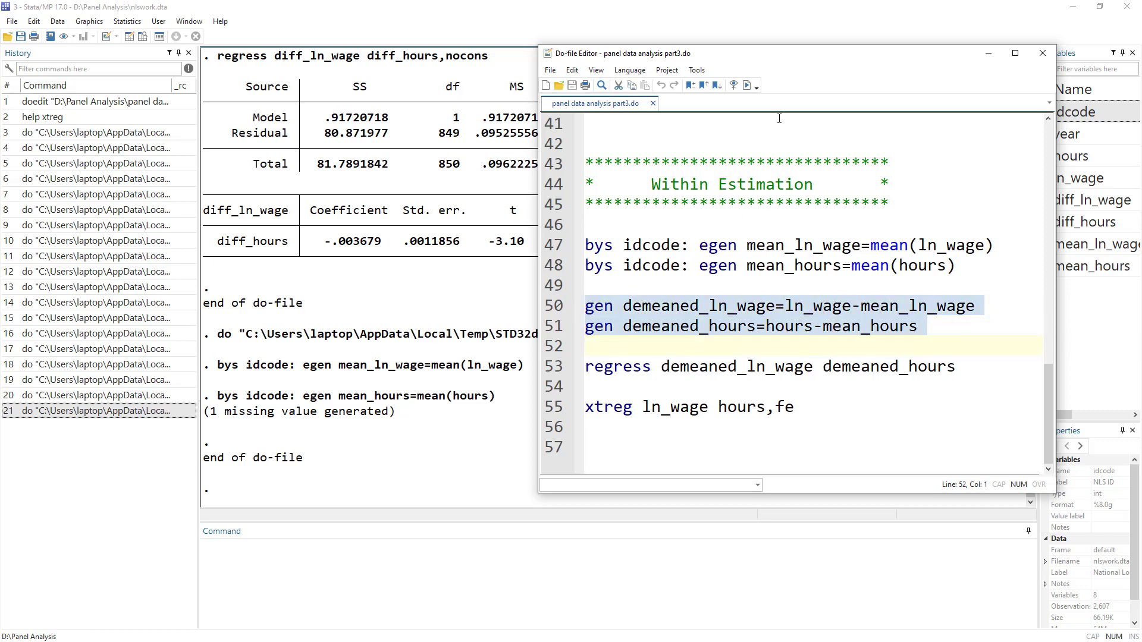
pyautogui.click(745, 85)
# Run regress demeaned_ln_wage demeaned_hours from the do-file and check the coefficient, t value and standard error of demeaned_hours.
pyautogui.doubleClick(735, 309)
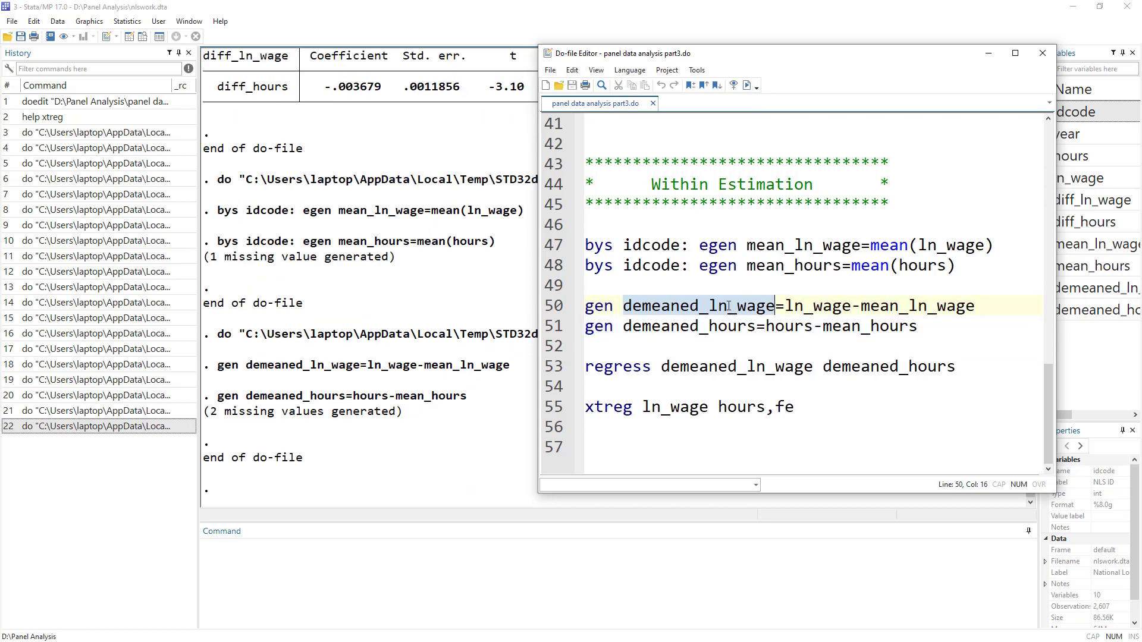
pyautogui.doubleClick(729, 329)
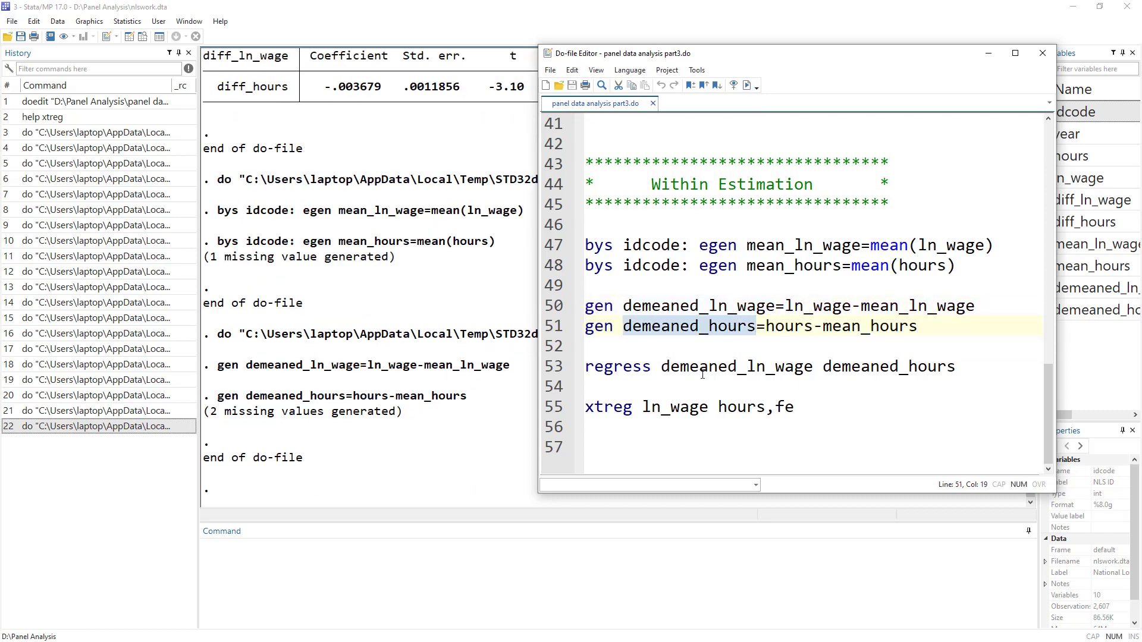
pyautogui.click(554, 367)
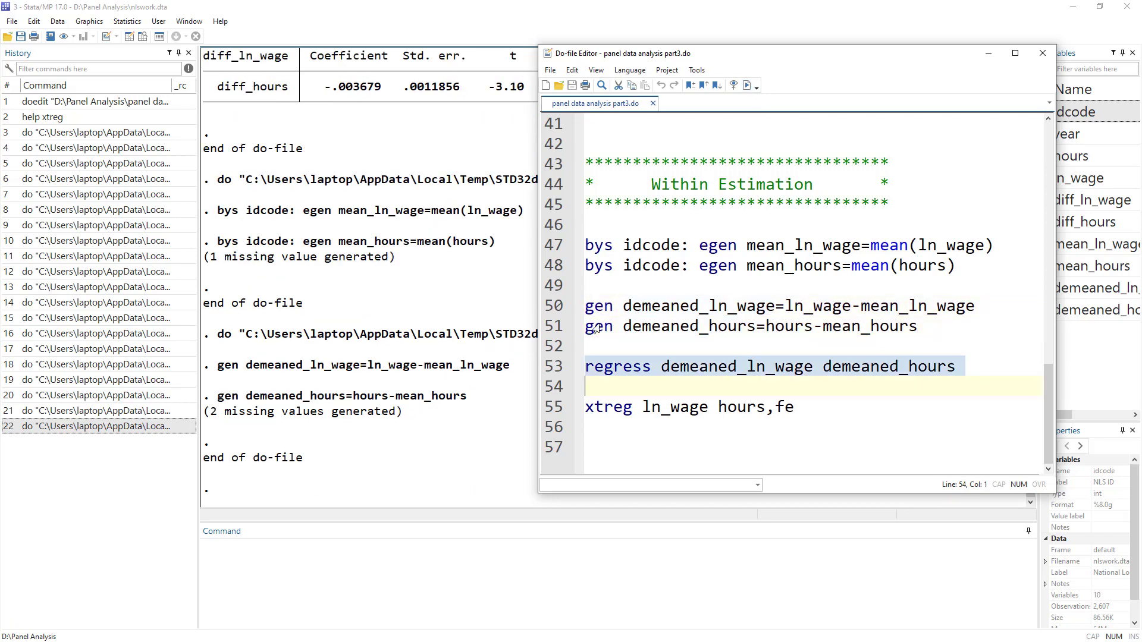
pyautogui.click(745, 86)
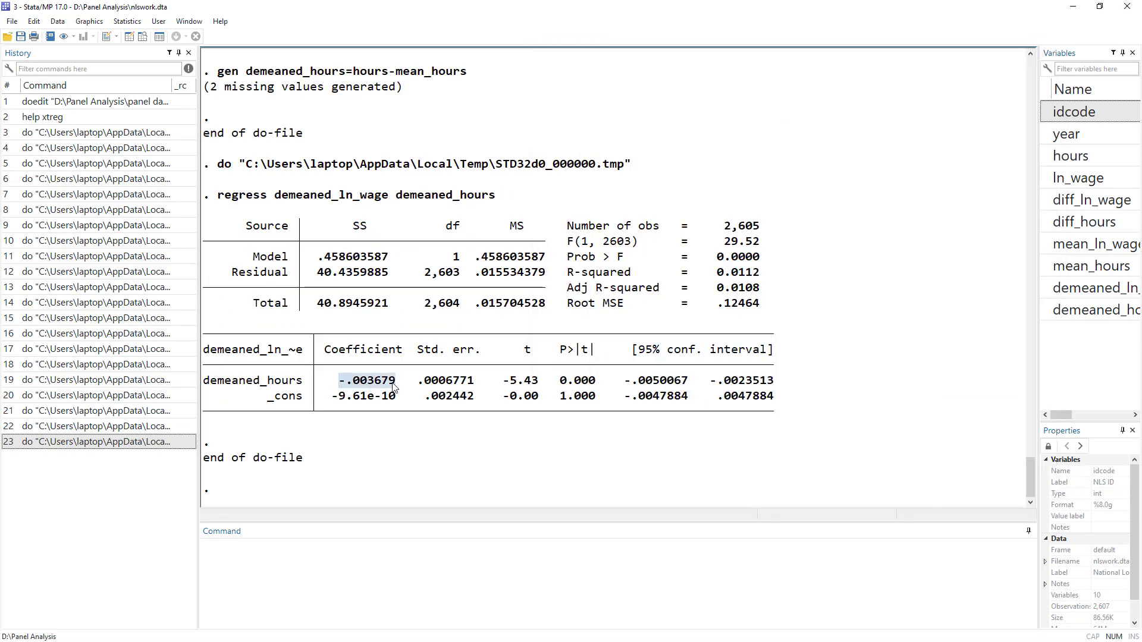
pyautogui.moveTo(340, 381); pyautogui.dragTo(397, 386)
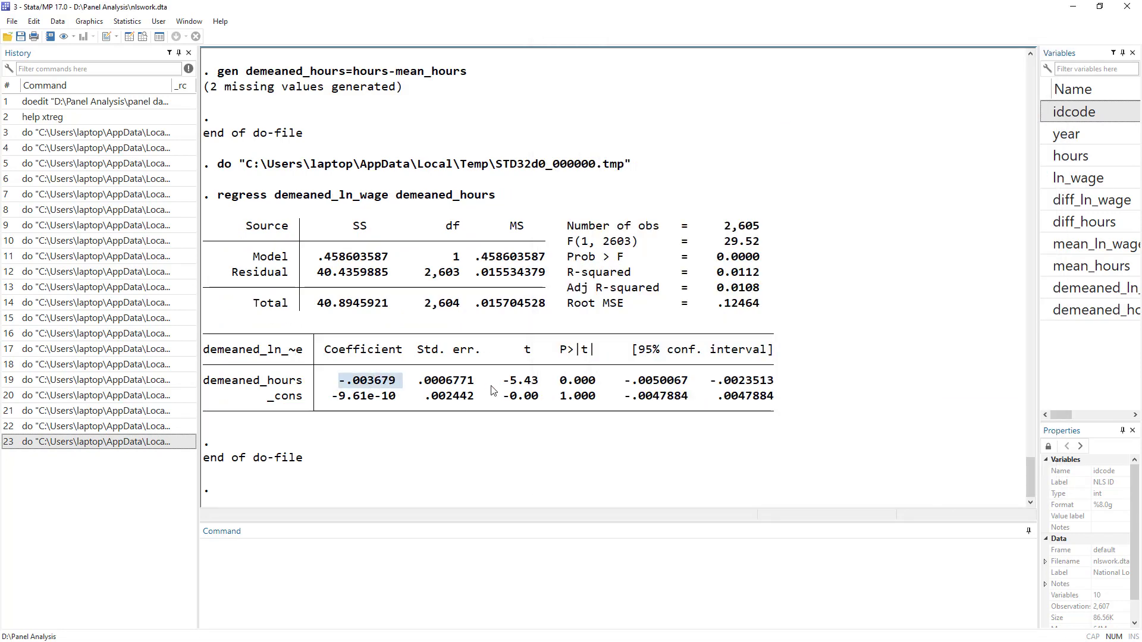
pyautogui.moveTo(502, 380); pyautogui.dragTo(539, 382)
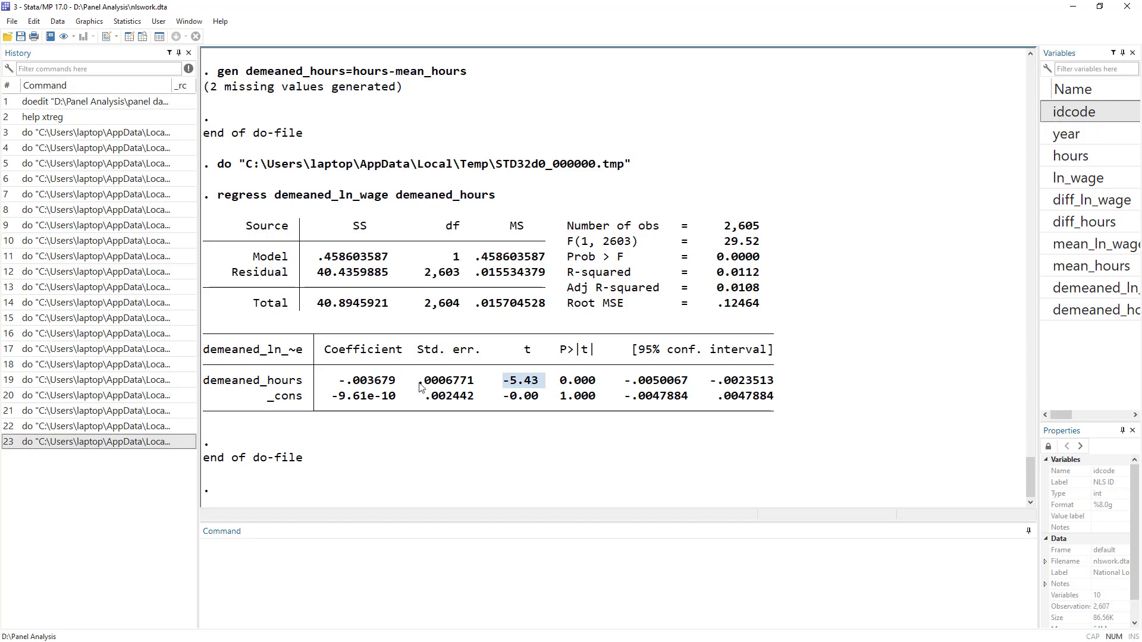
pyautogui.moveTo(418, 381); pyautogui.dragTo(480, 387)
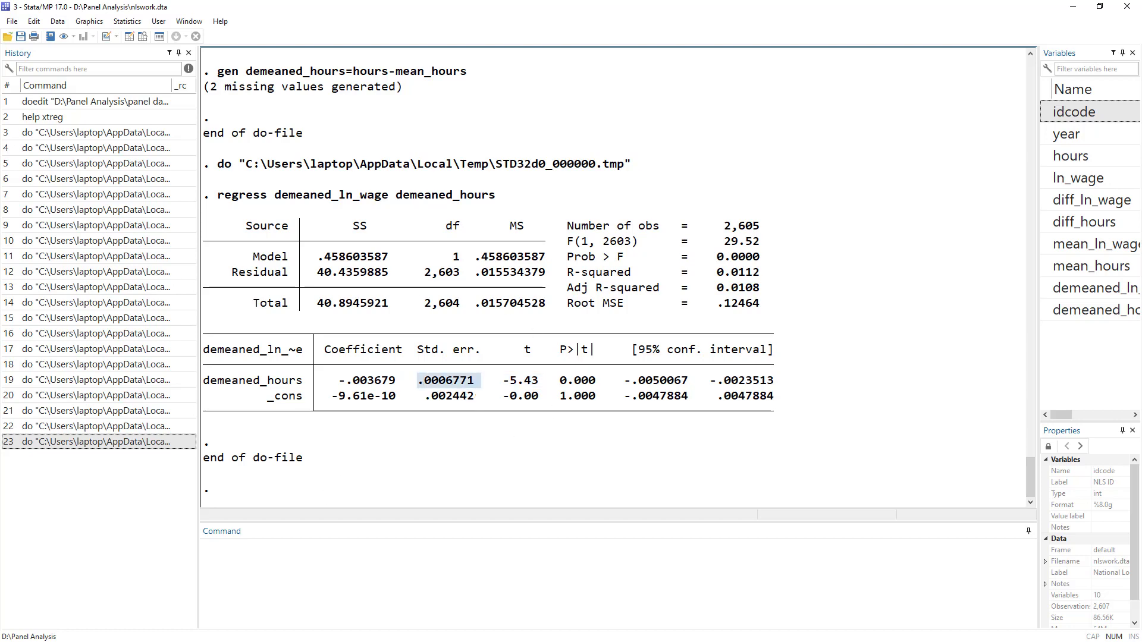
# Run xtreg ln_wage hours,fe from the do-file and review the regression type in its output header against the command's fe option.
pyautogui.hotkey('ctrl', '9')
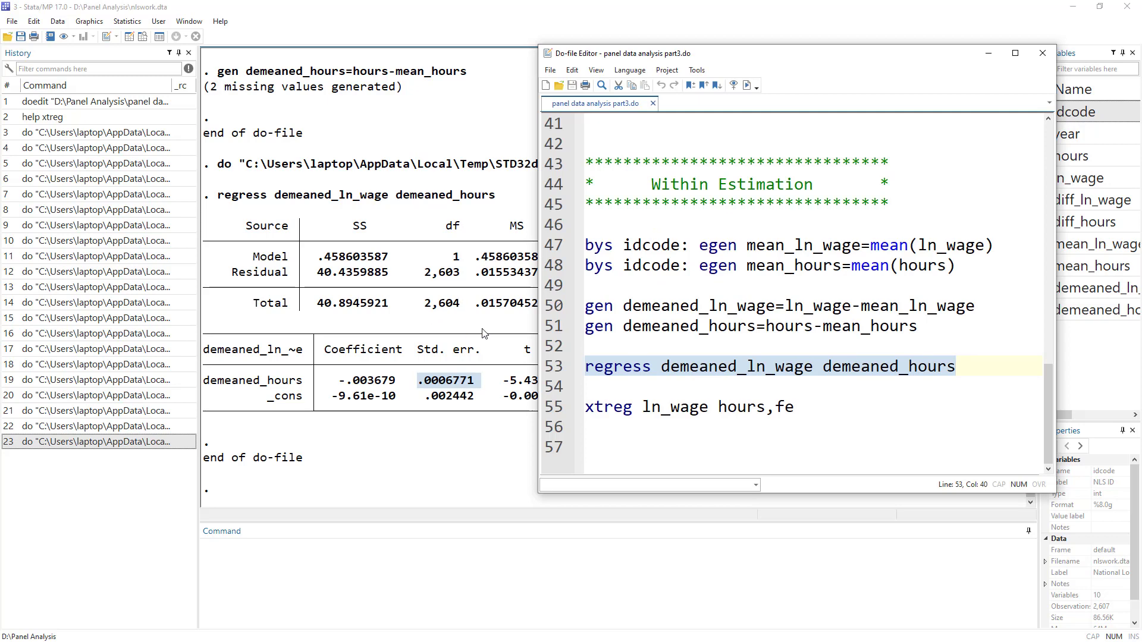
pyautogui.moveTo(923, 329); pyautogui.dragTo(543, 254)
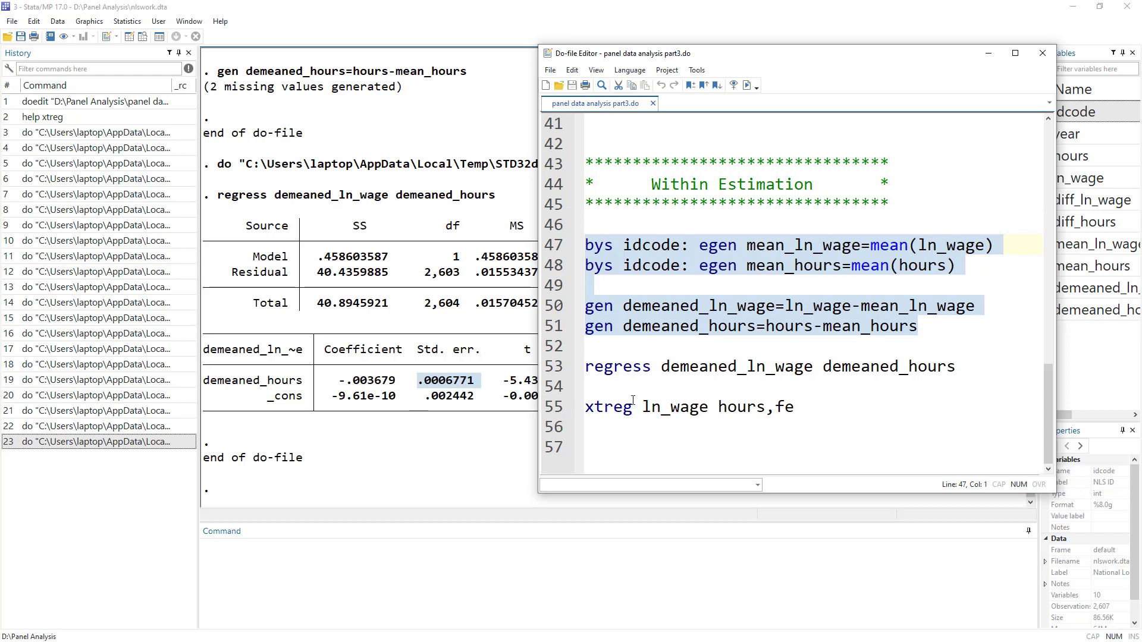
pyautogui.click(567, 415)
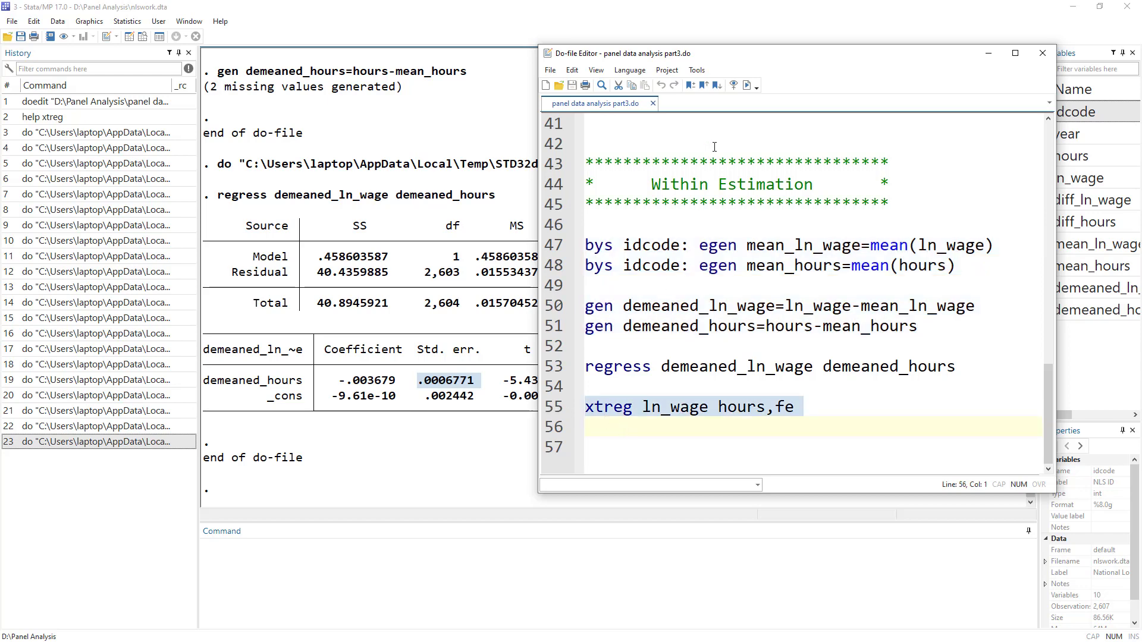
pyautogui.click(747, 85)
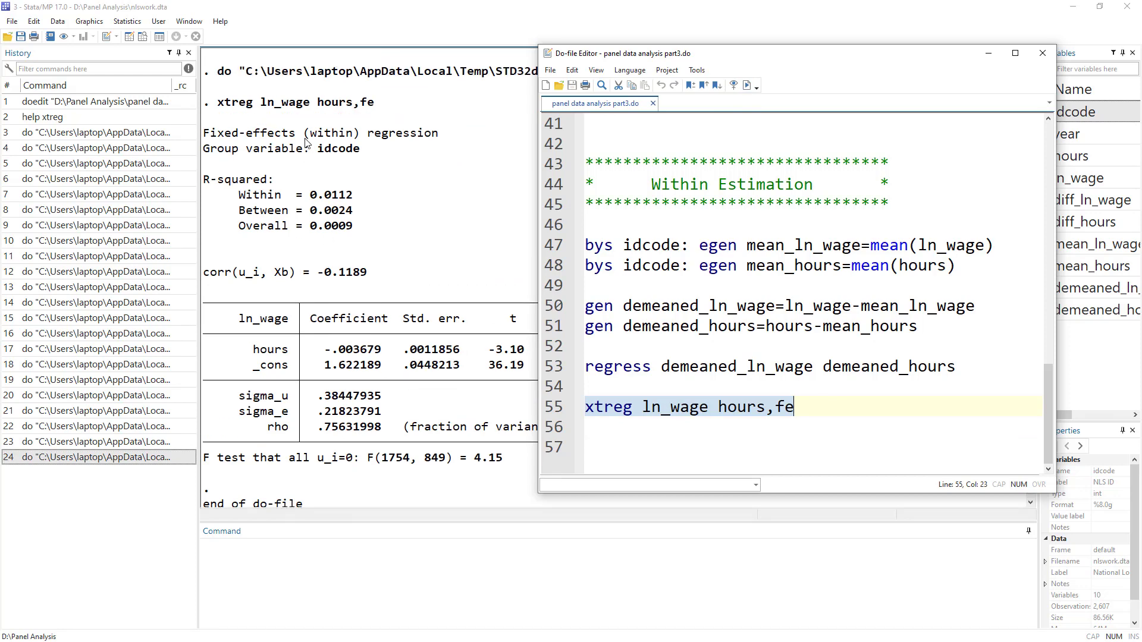
pyautogui.moveTo(309, 137); pyautogui.dragTo(359, 141)
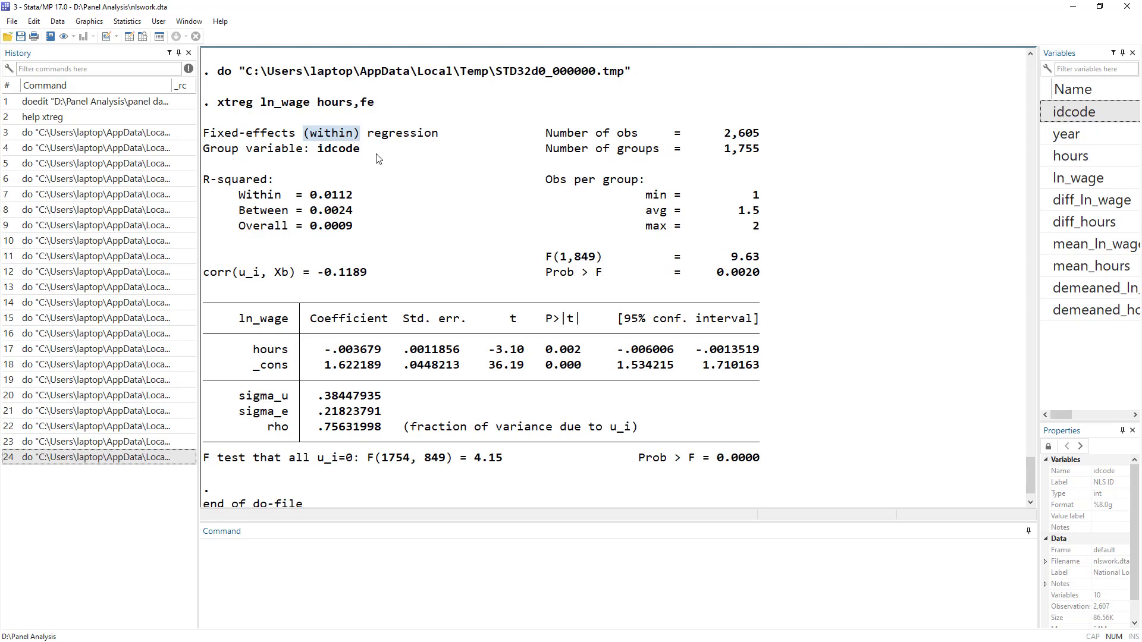
pyautogui.hotkey('alt', 'Tab')
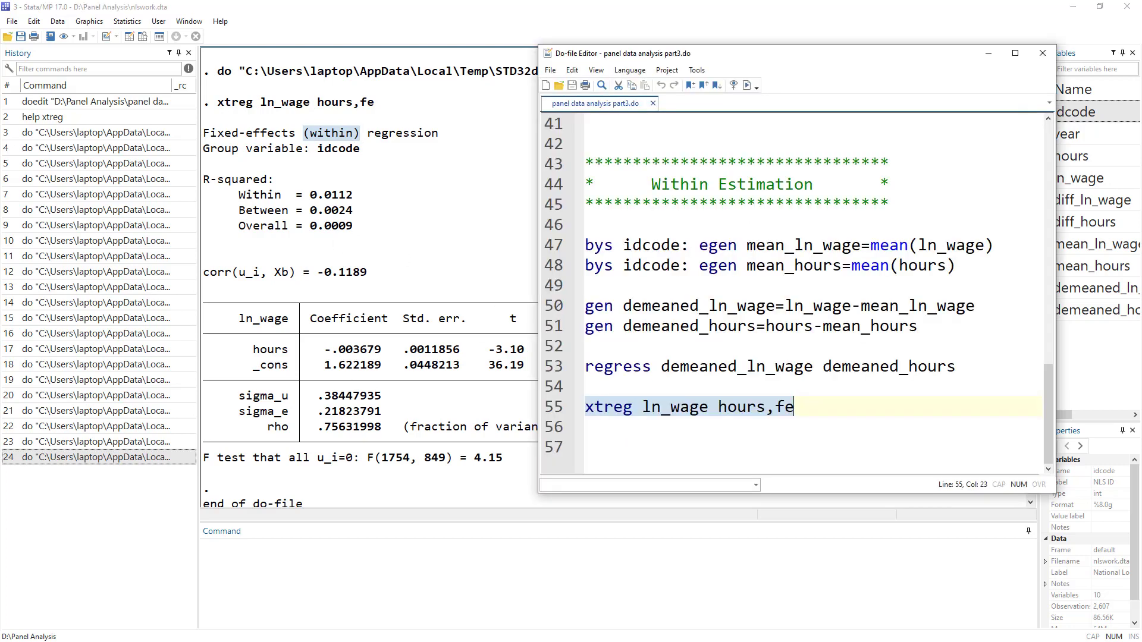
pyautogui.doubleClick(619, 413)
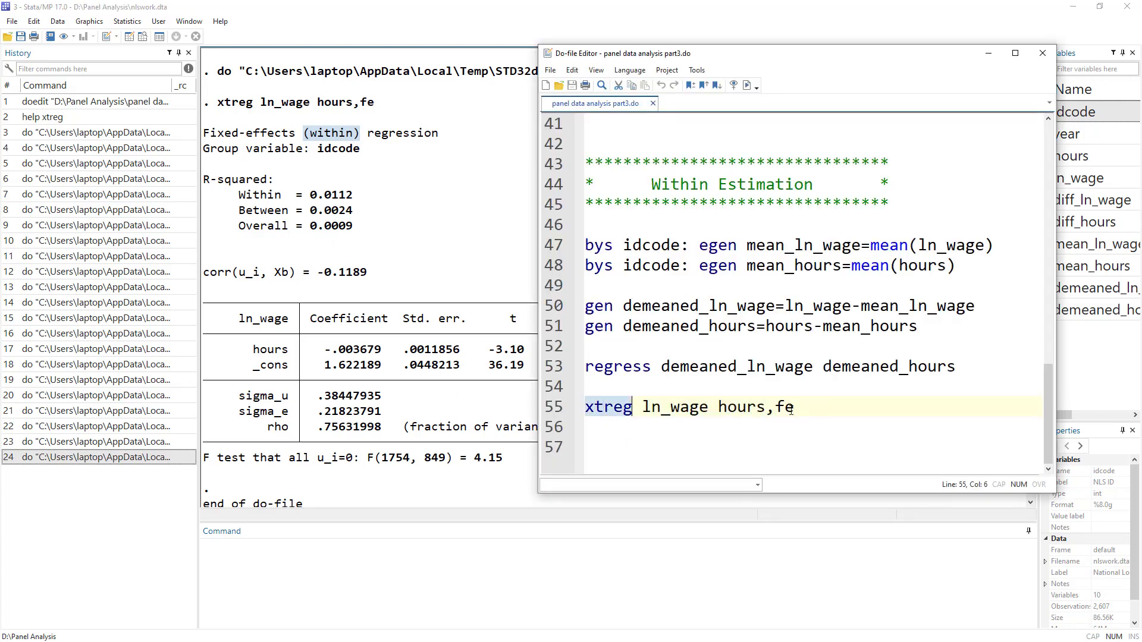
pyautogui.moveTo(797, 407); pyautogui.dragTo(770, 410)
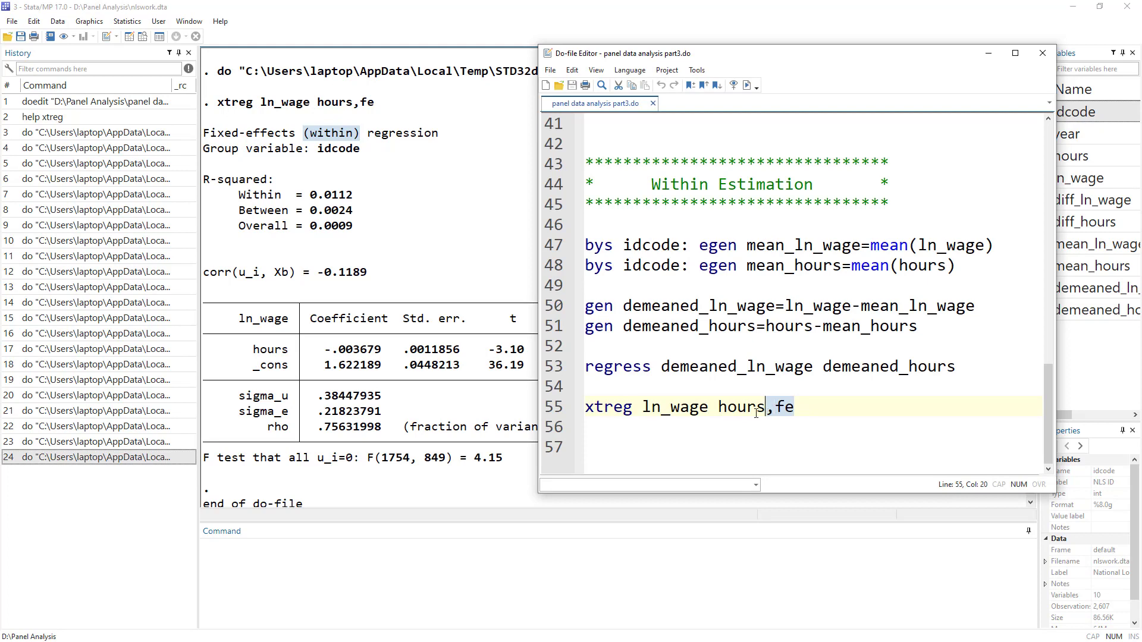